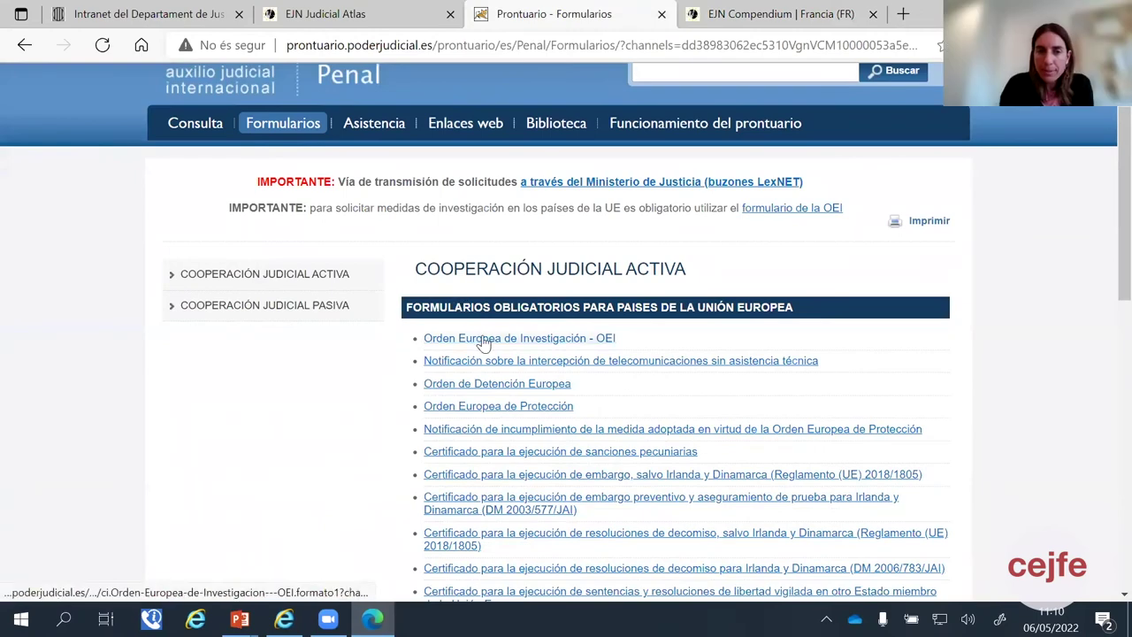
Step: Open the Orden de Detención Europea page from the mandatory EU forms and download Formulario ODE - Anexo I
left_click(477, 390)
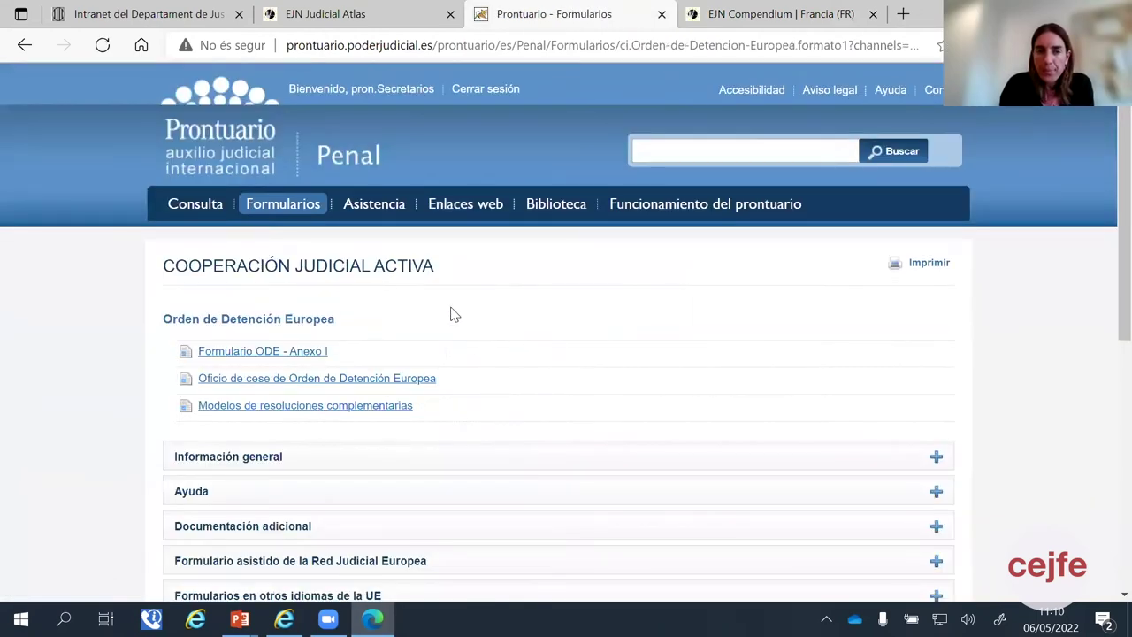
scroll(454, 300, "down", 1)
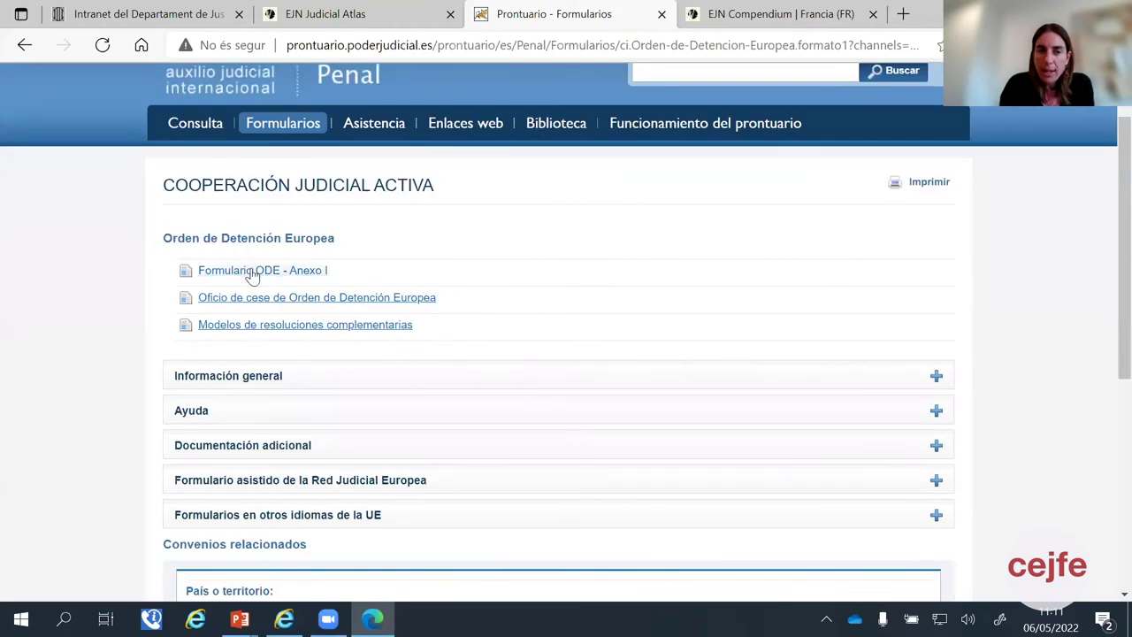
left_click(304, 276)
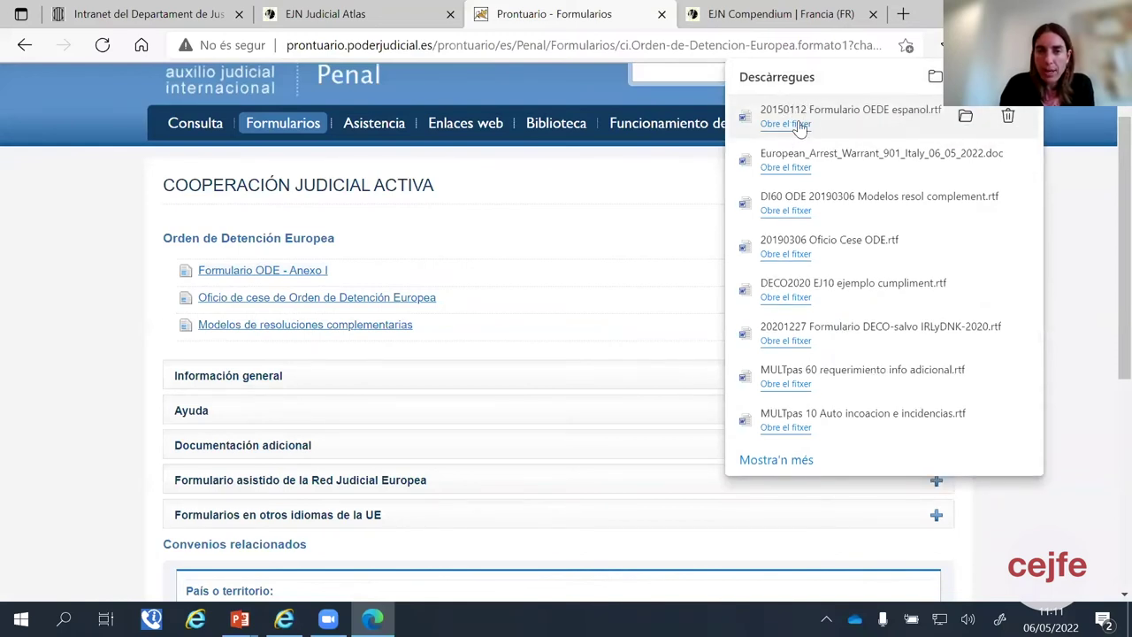
Step: Expand the section on the Formulario asistido de la Red Judicial Europea on the Orden de Detención Europea page
scroll(296, 270, "down", 1)
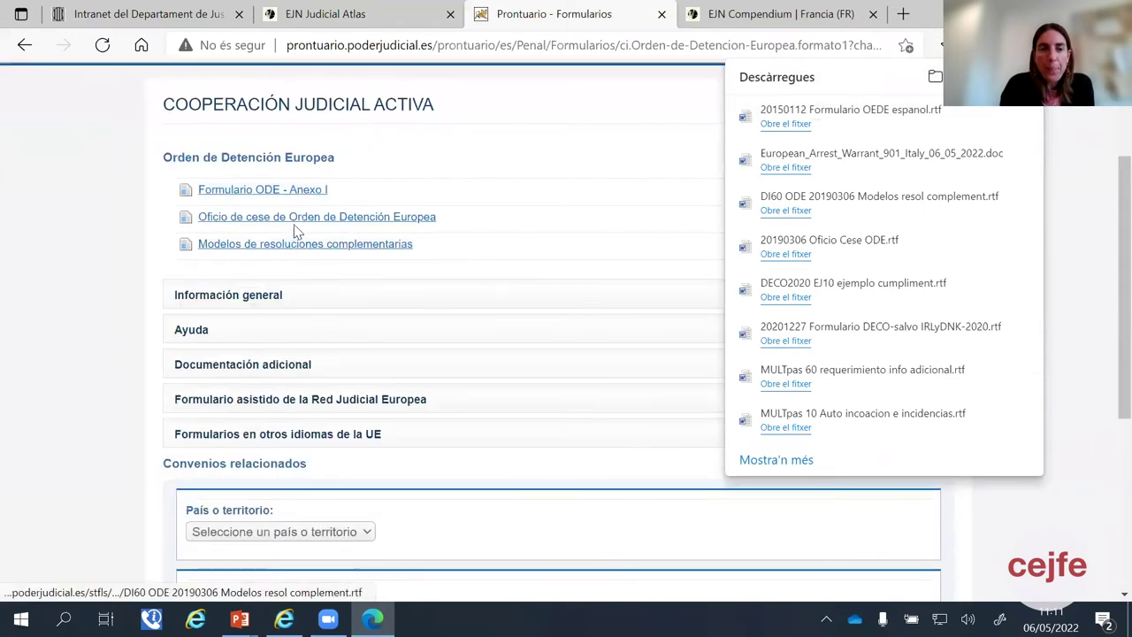
left_click(292, 399)
scroll(296, 400, "down", 1)
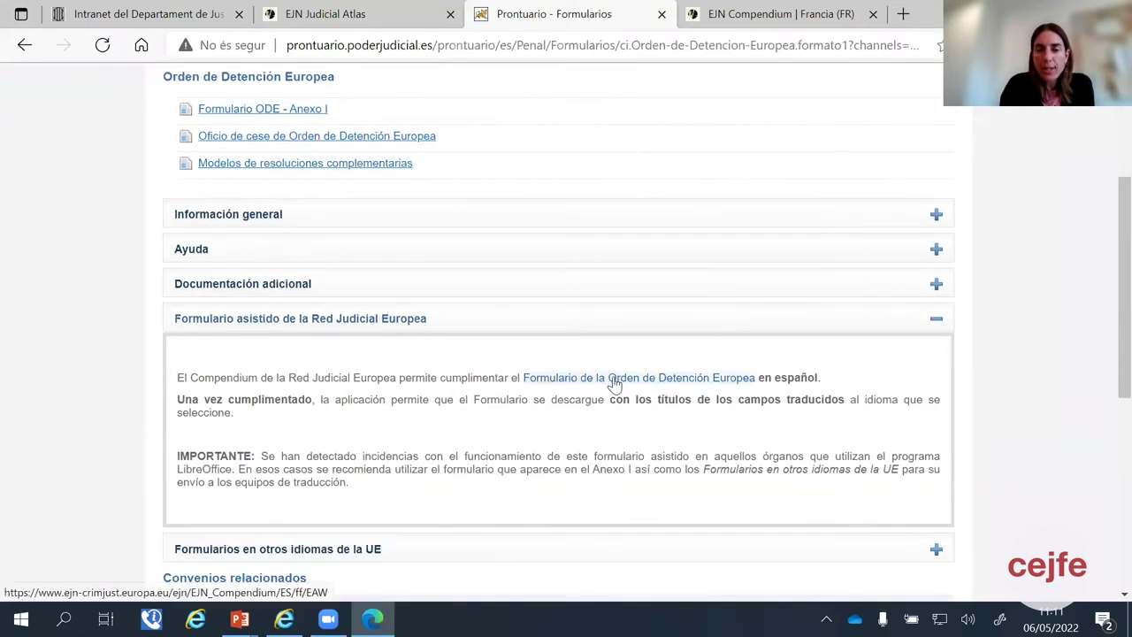
Step: Expand Documentación adicional and review its manual and guides alongside the page's available forms and assisted form information
scroll(566, 336, "up", 1)
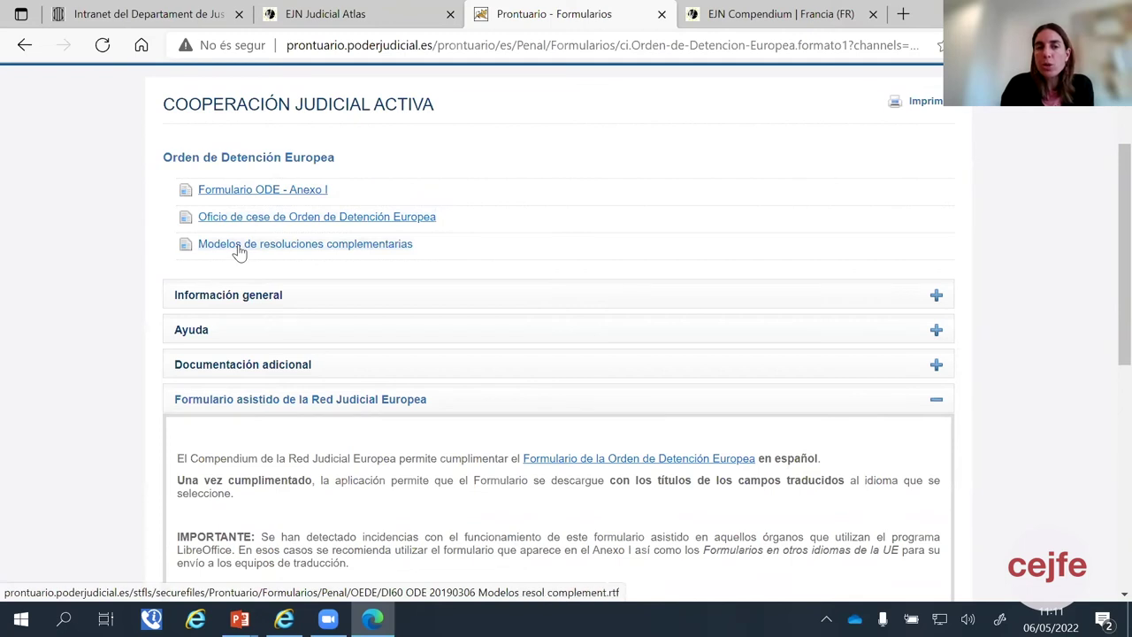
scroll(248, 265, "down", 1)
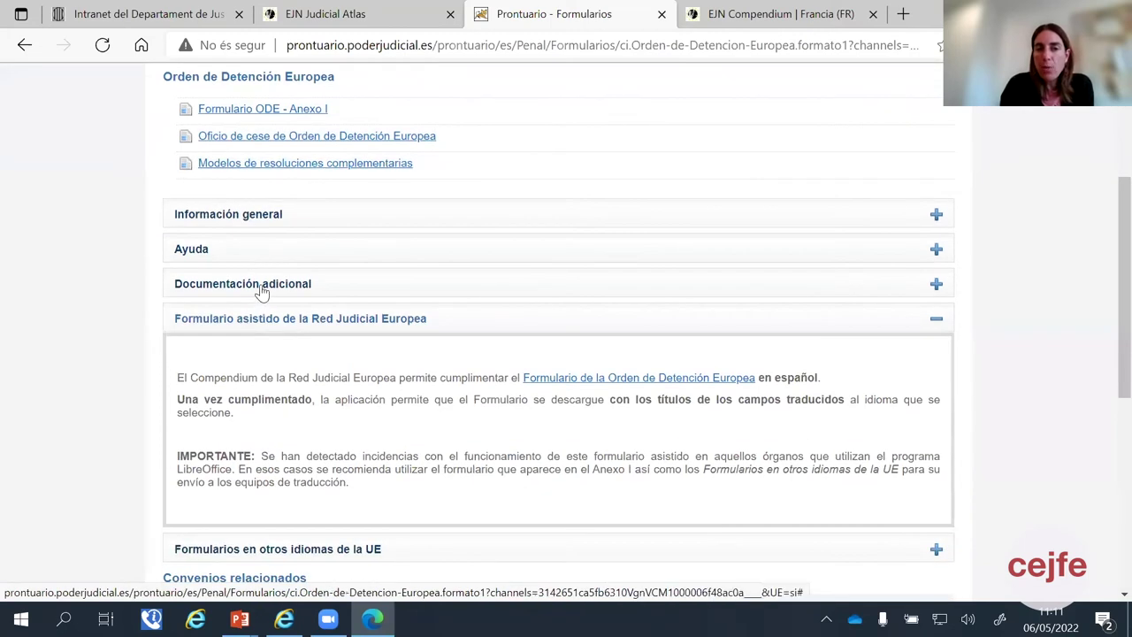
left_click(261, 289)
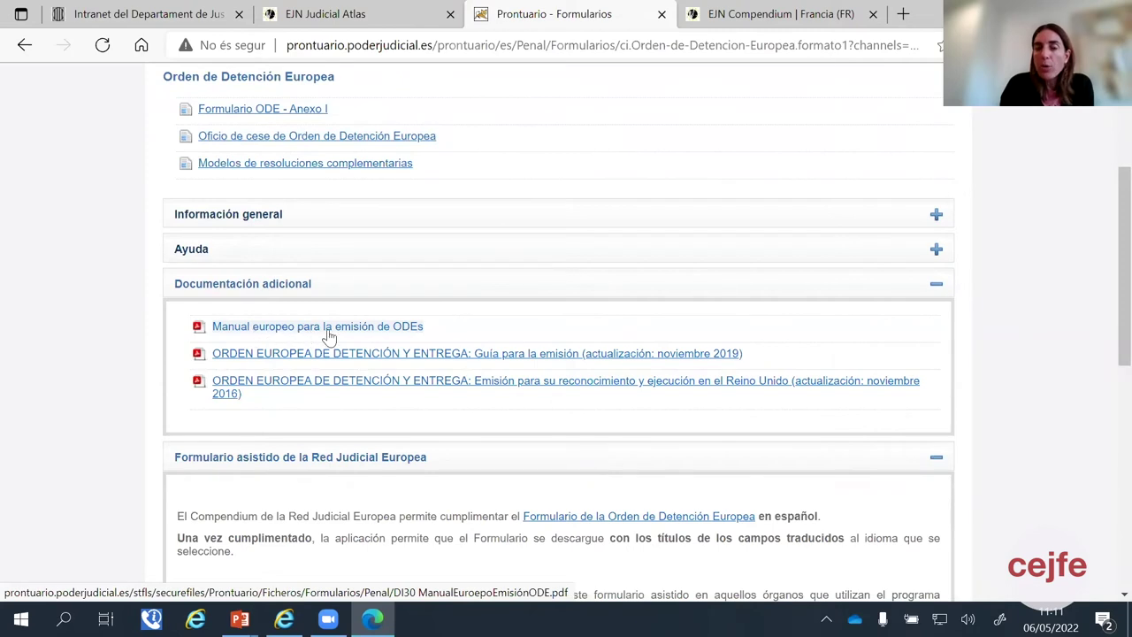
scroll(301, 354, "down", 1)
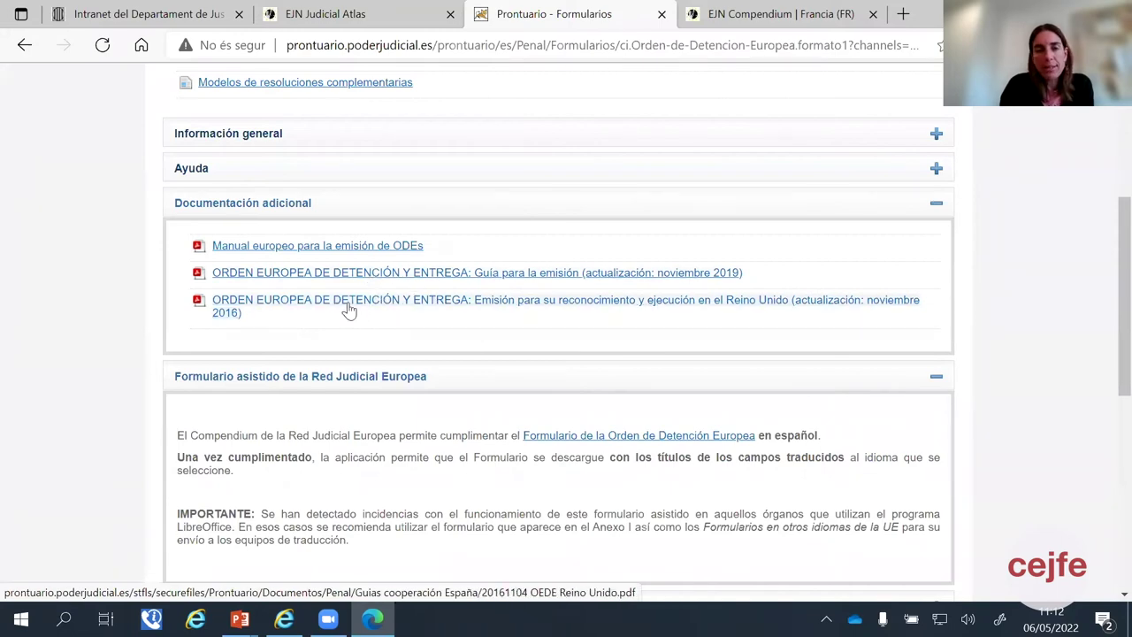
scroll(346, 308, "down", 1)
scroll(375, 247, "up", 1)
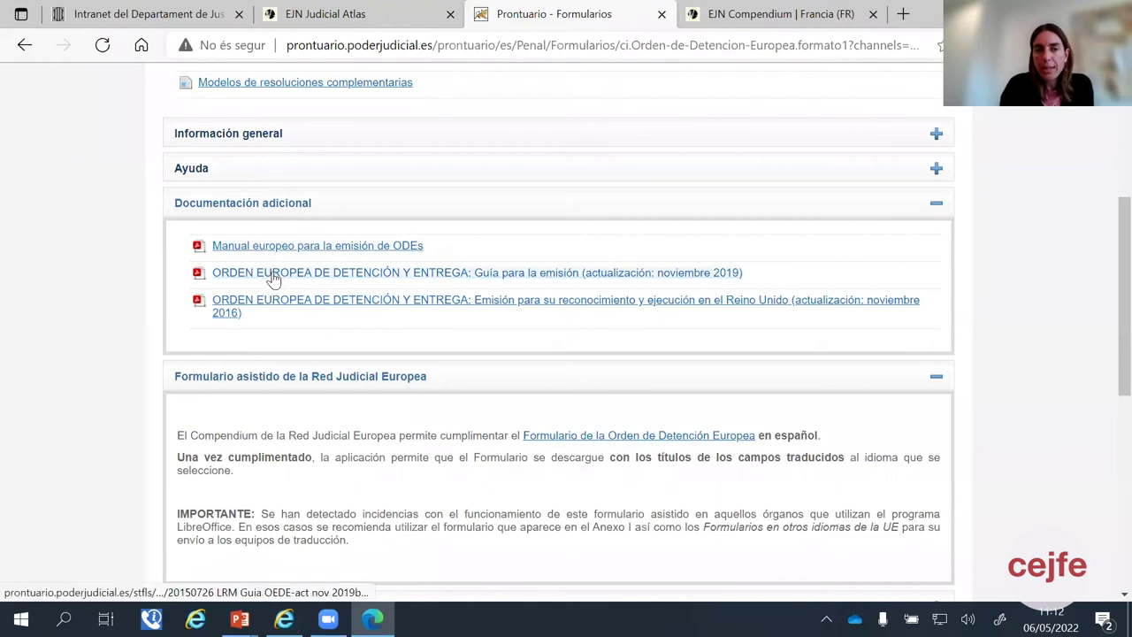
scroll(268, 277, "up", 2)
scroll(274, 296, "up", 2)
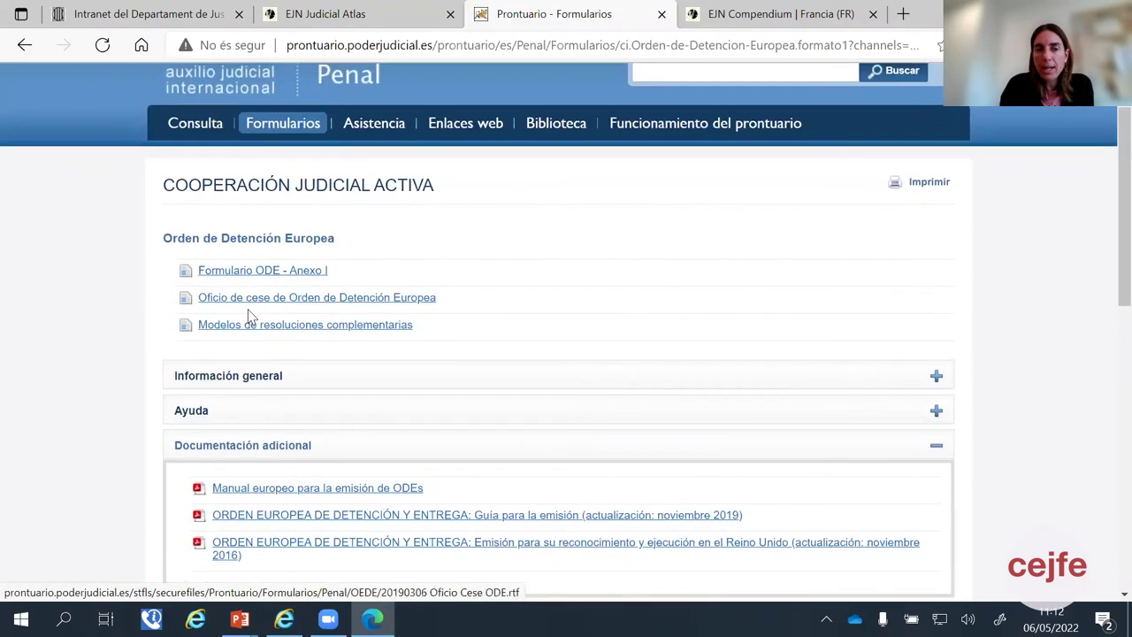
scroll(291, 330, "down", 2)
scroll(324, 353, "down", 3)
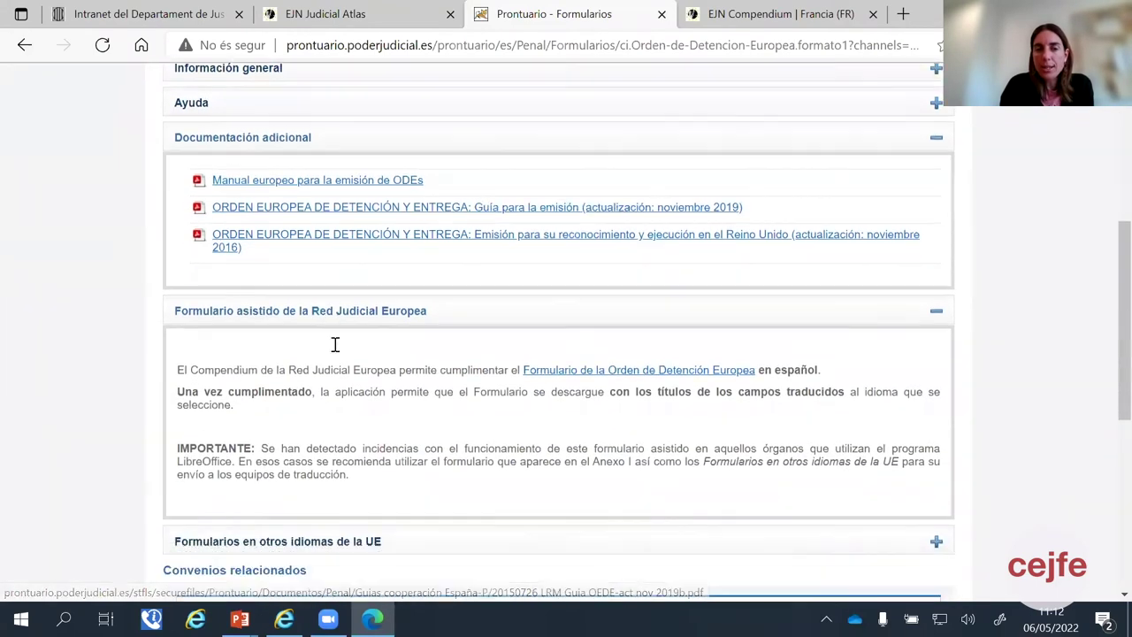
Step: Switch to the open EJN Compendium page and go from there to the European Judicial Network home page
left_click(568, 276)
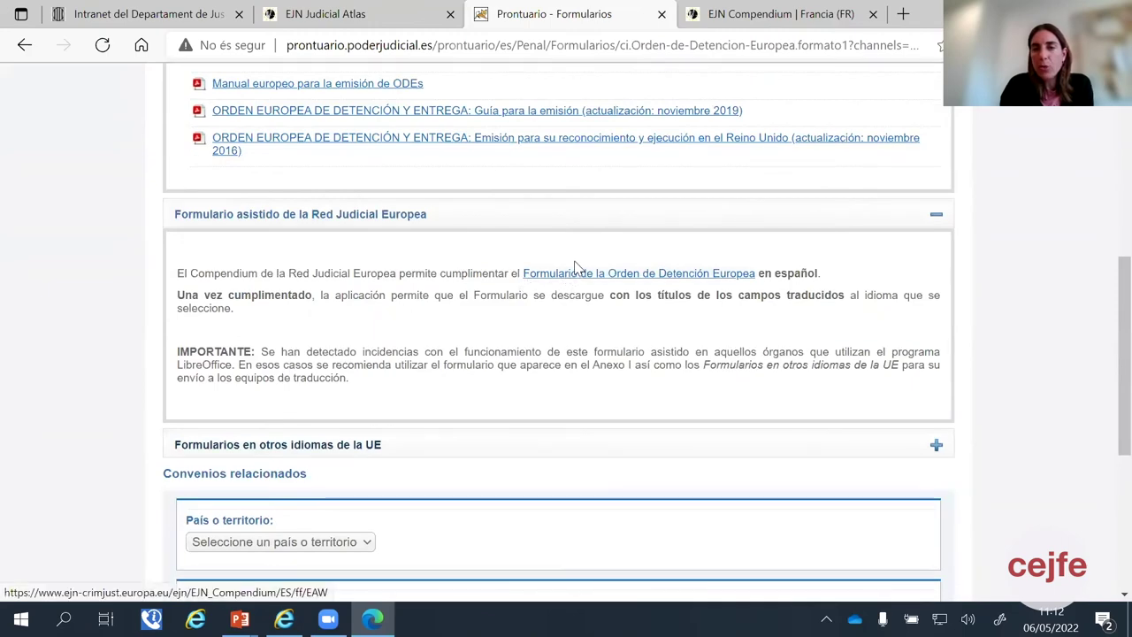
left_click(766, 17)
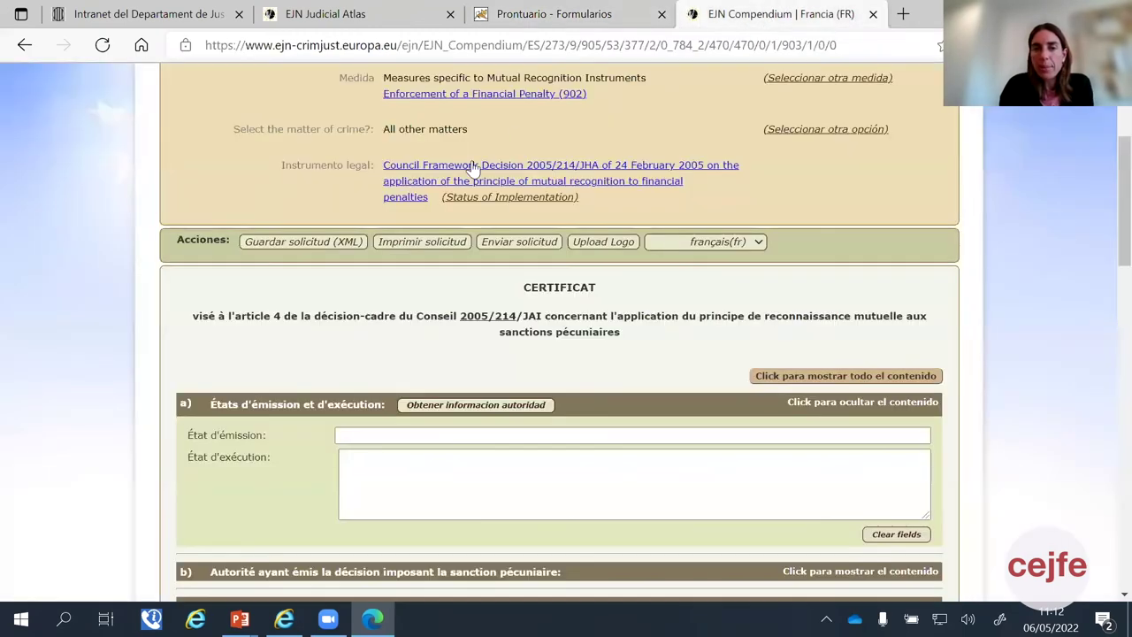
scroll(379, 189, "down", 2)
scroll(383, 190, "up", 3)
scroll(381, 189, "up", 2)
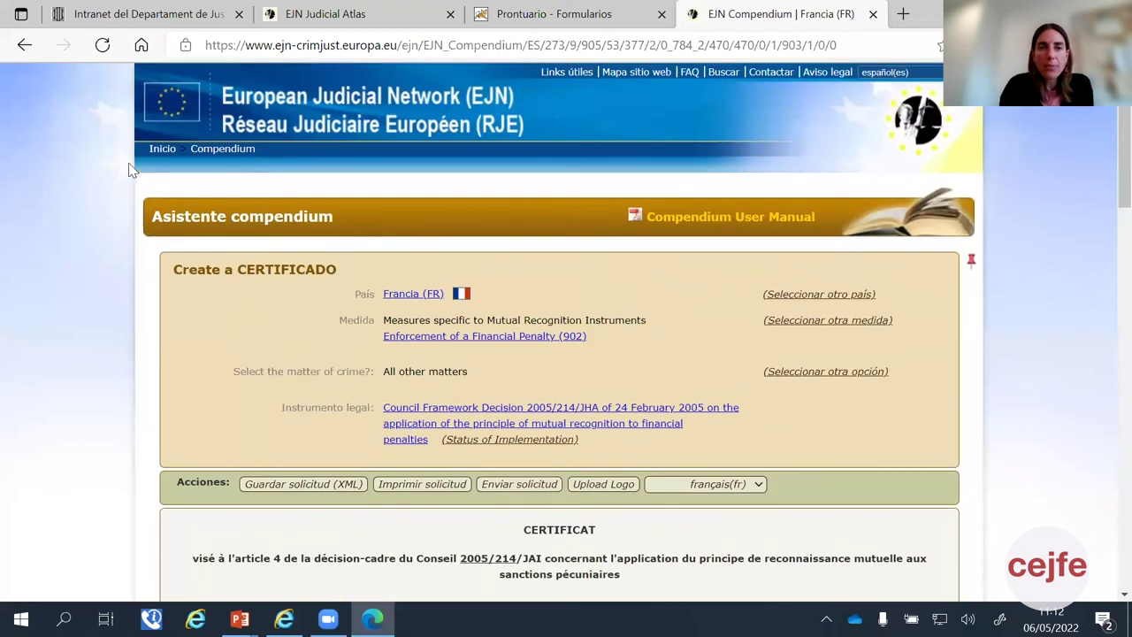
left_click(161, 149)
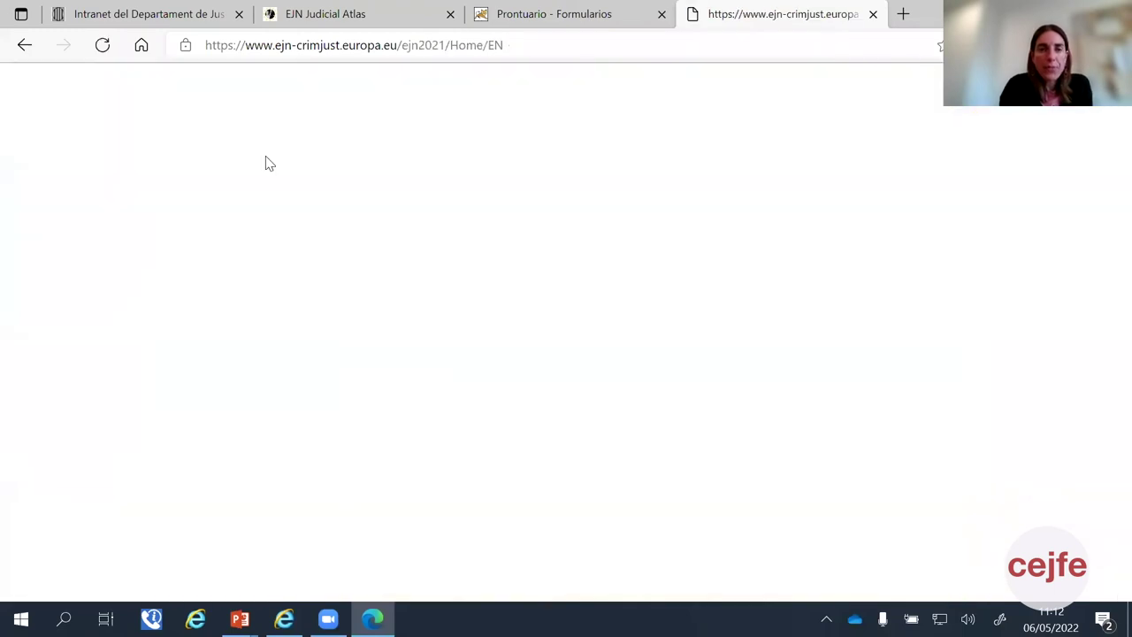
scroll(266, 163, "down", 5)
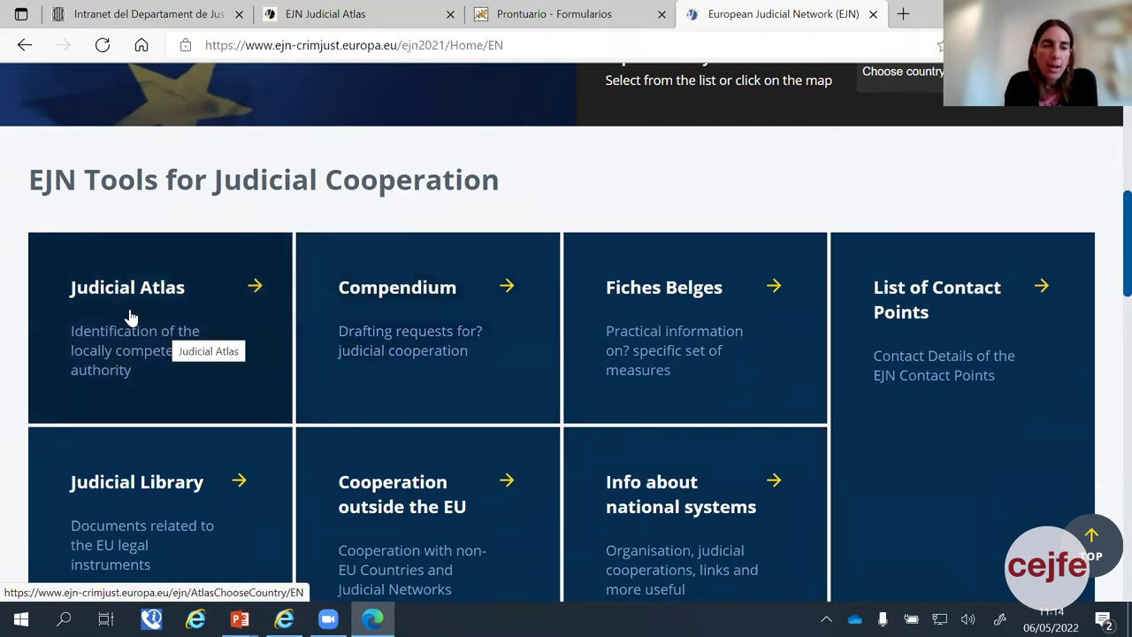
left_click(130, 314)
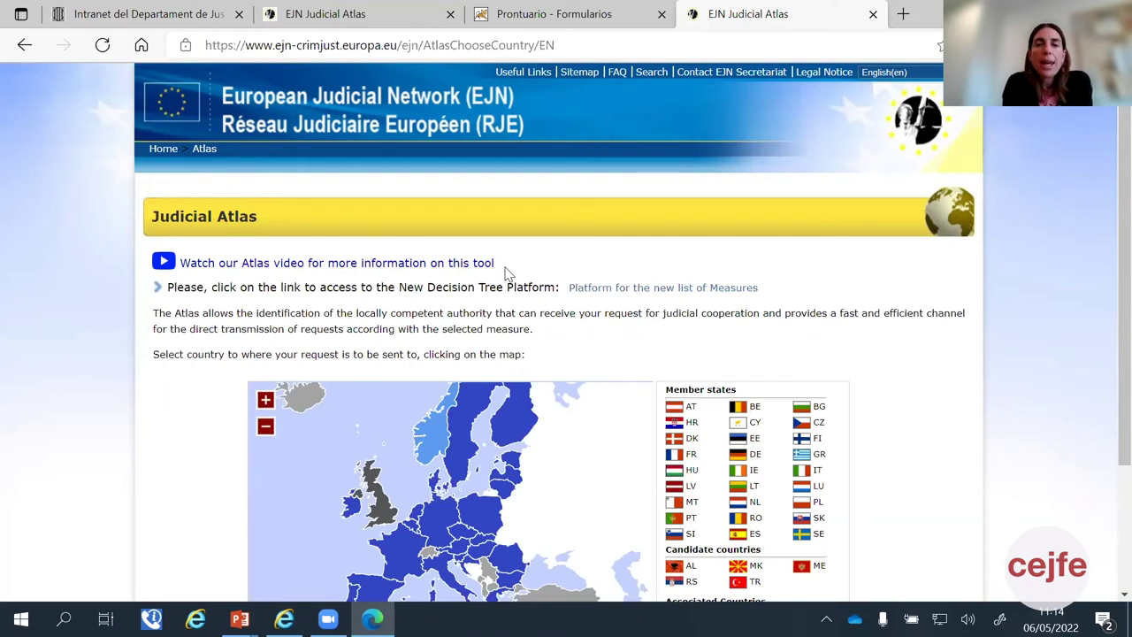
scroll(505, 270, "down", 2)
scroll(492, 269, "up", 3)
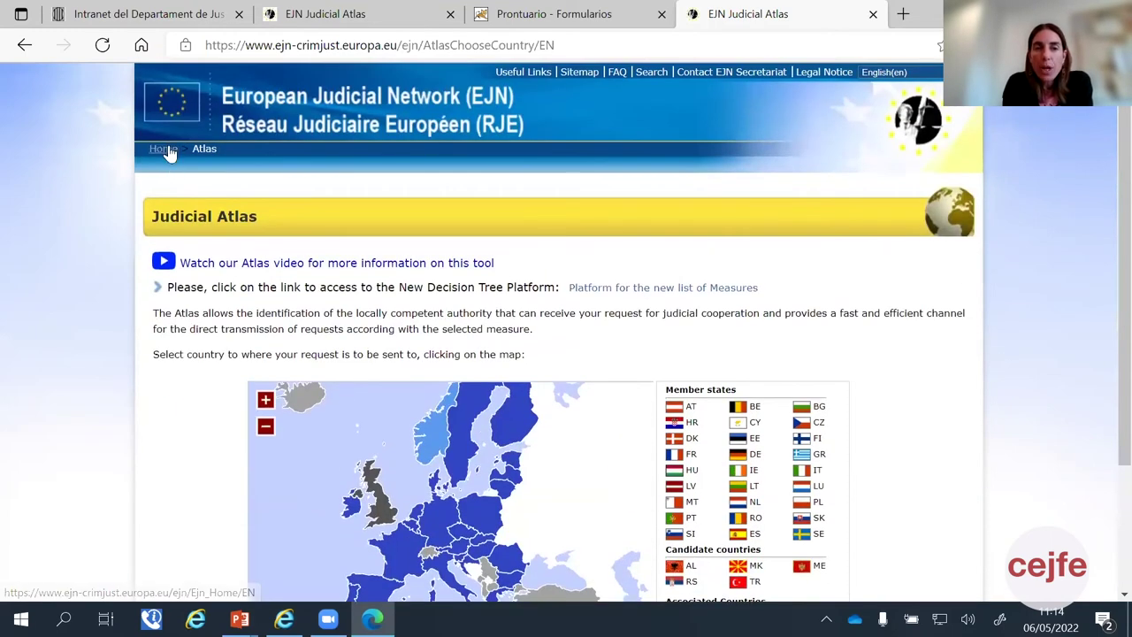
left_click(168, 149)
Step: Open the Judicial Atlas from the EJN Tools for Judicial Cooperation on the home page
scroll(232, 240, "down", 5)
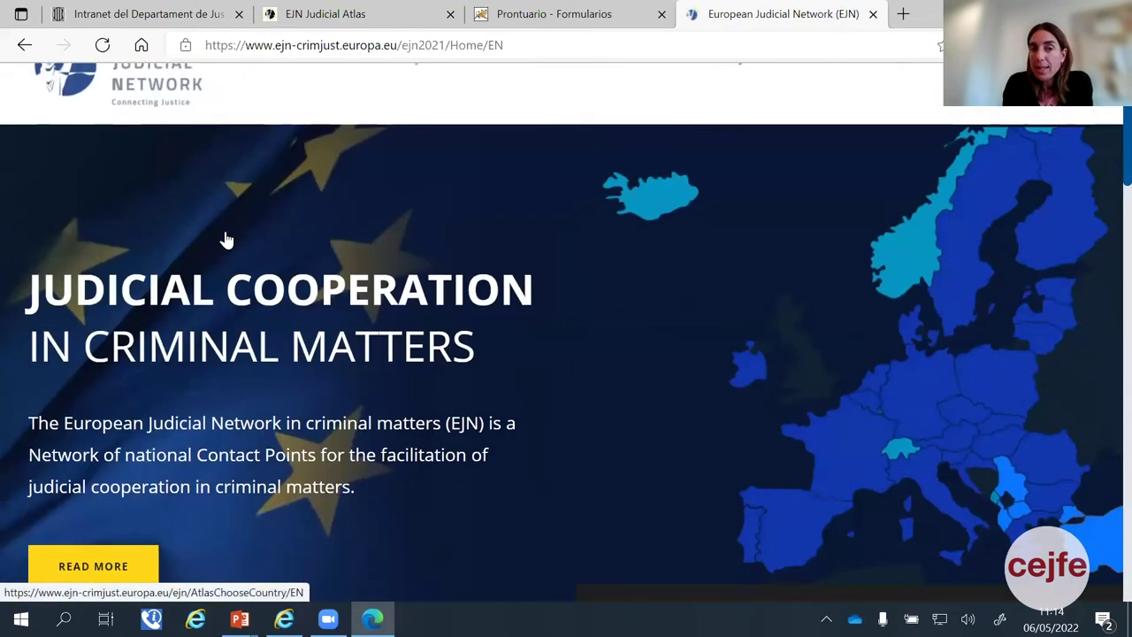
scroll(233, 240, "down", 2)
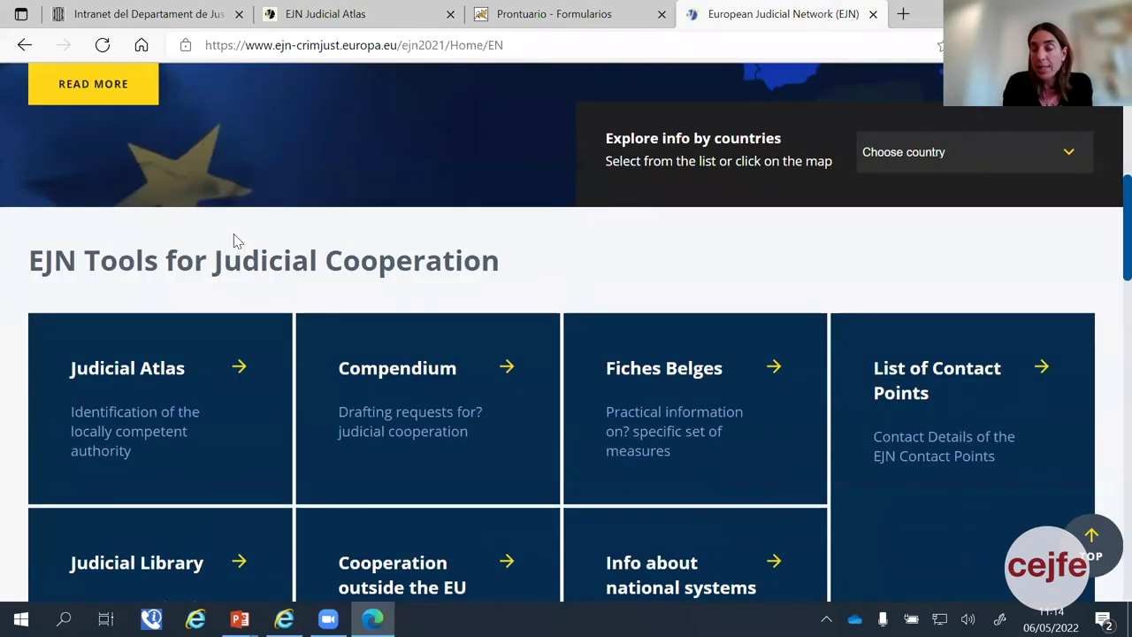
scroll(234, 240, "down", 1)
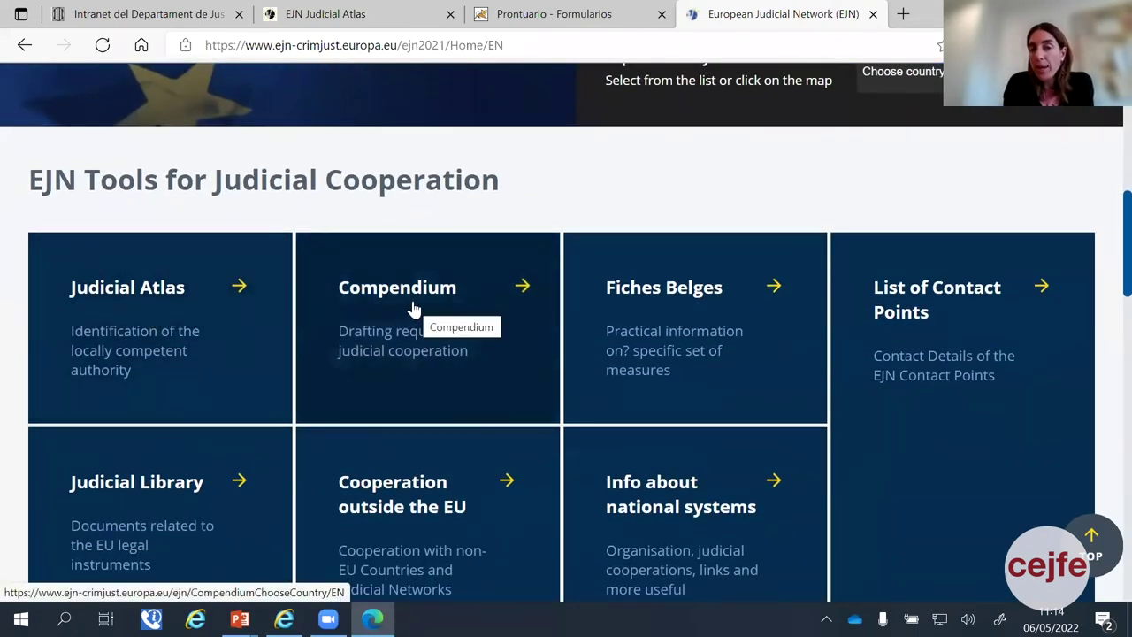
left_click(108, 295)
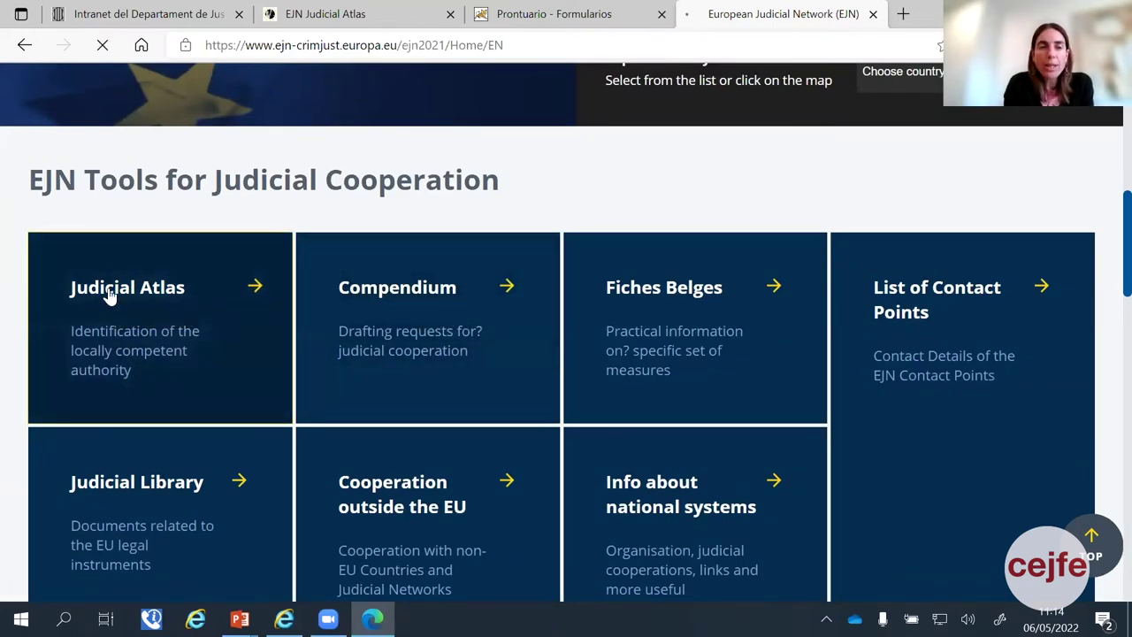
Step: Select France as the country to receive the request in the Judicial Atlas and switch the site language to español
scroll(442, 266, "down", 2)
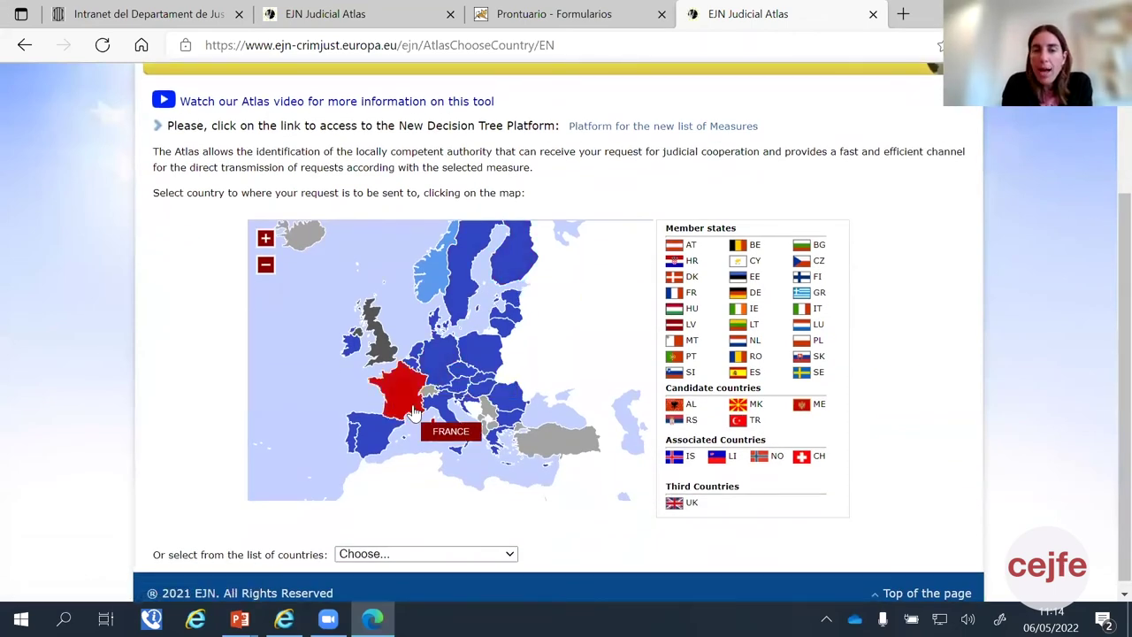
scroll(434, 378, "down", 1)
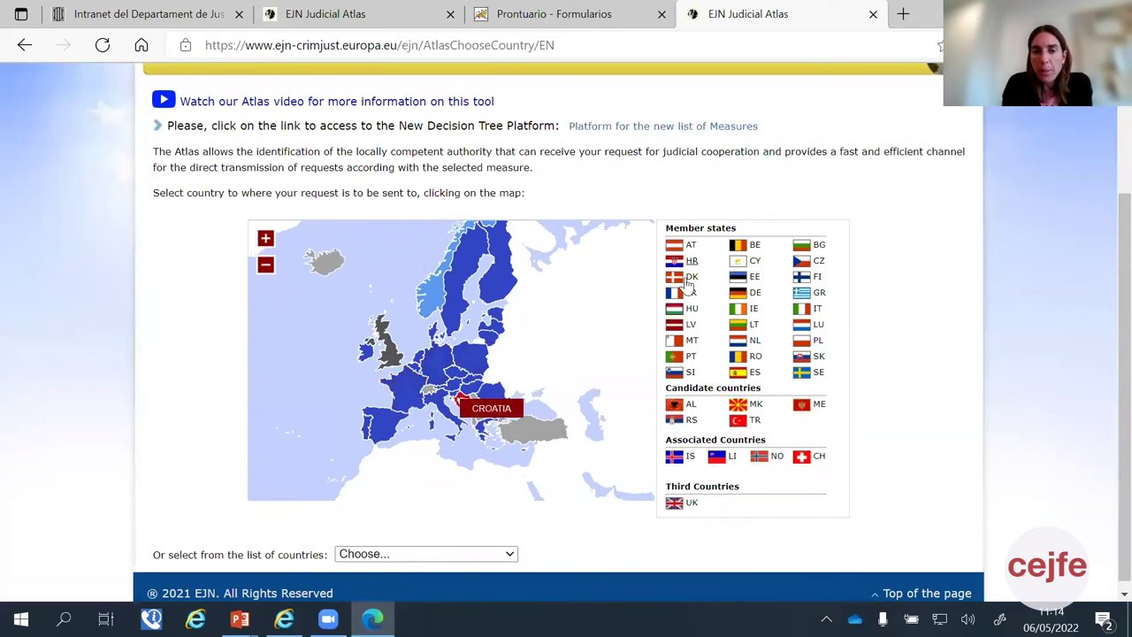
scroll(895, 281, "down", 1)
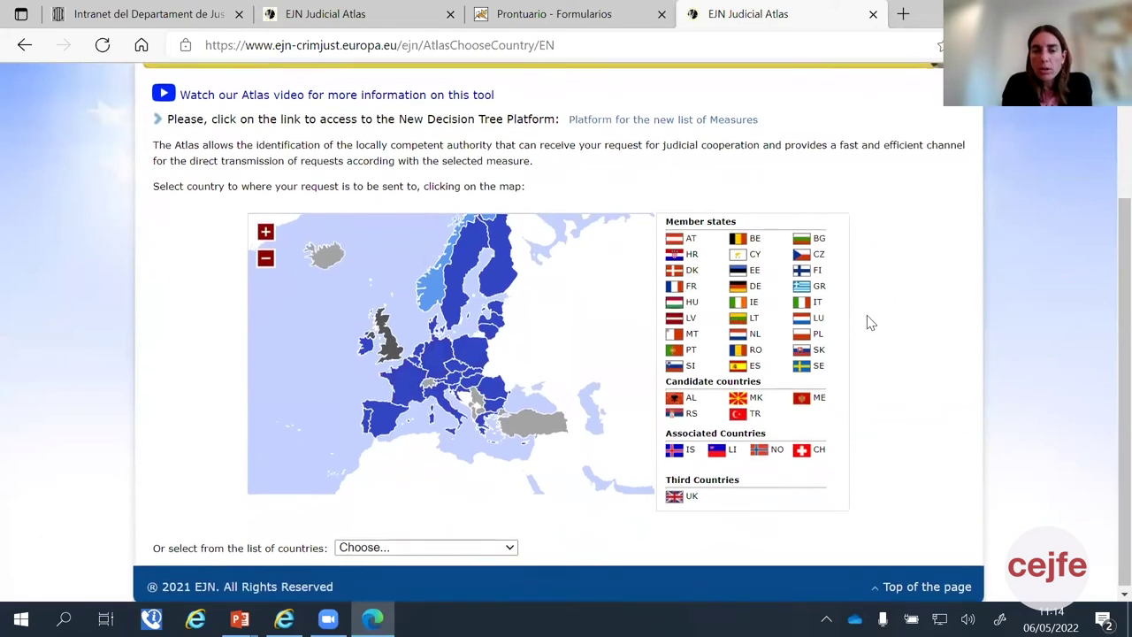
left_click(424, 546)
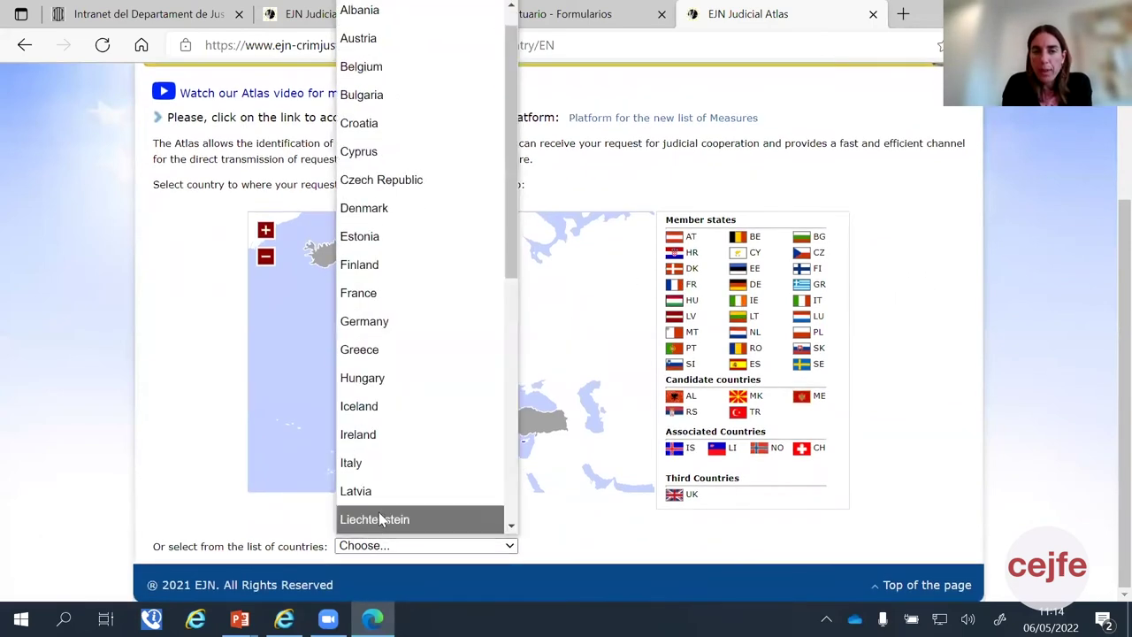
left_click(383, 293)
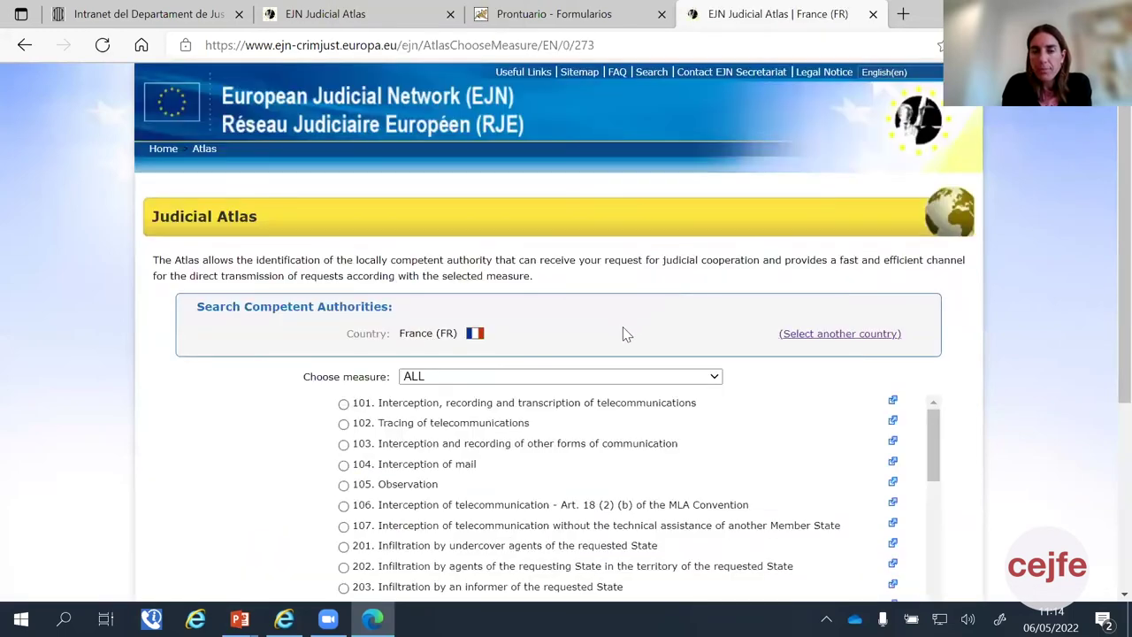
left_click(909, 72)
left_click(873, 237)
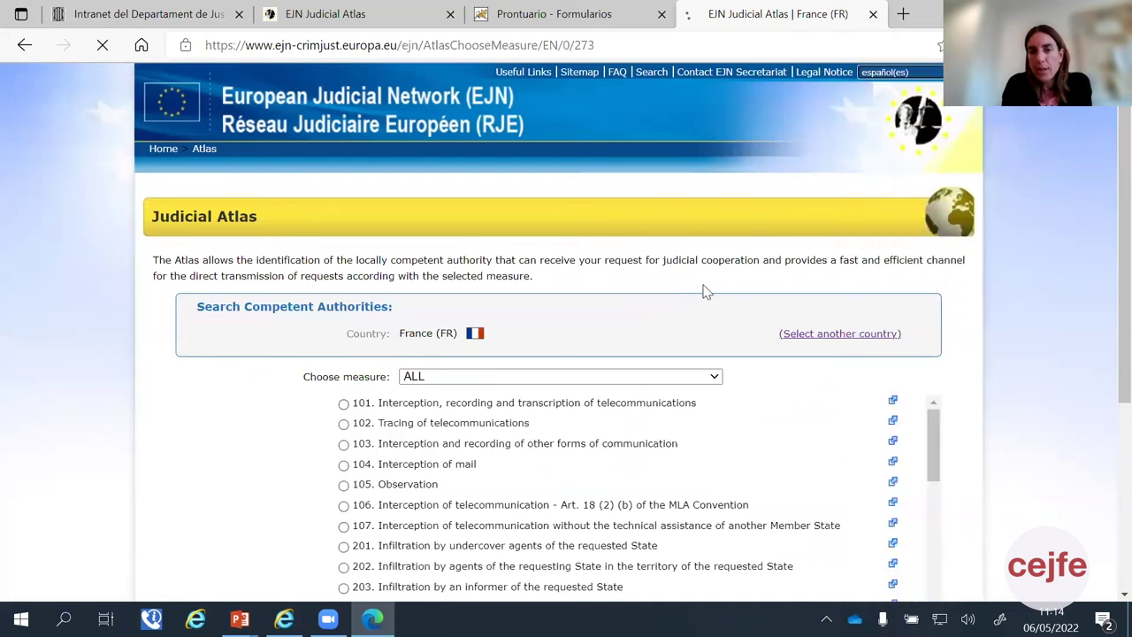
Step: Choose measure 901. European Arrest Warrant, then specify Competent Authorities for Receiving and Executing and continue to the authority search
scroll(690, 288, "down", 8)
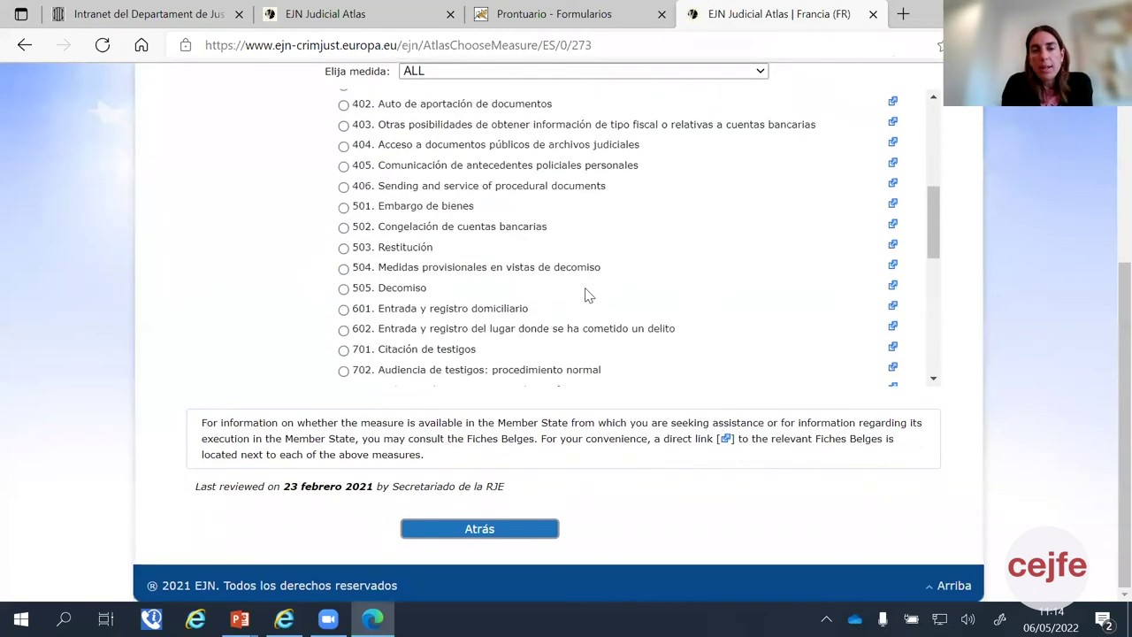
scroll(586, 295, "down", 6)
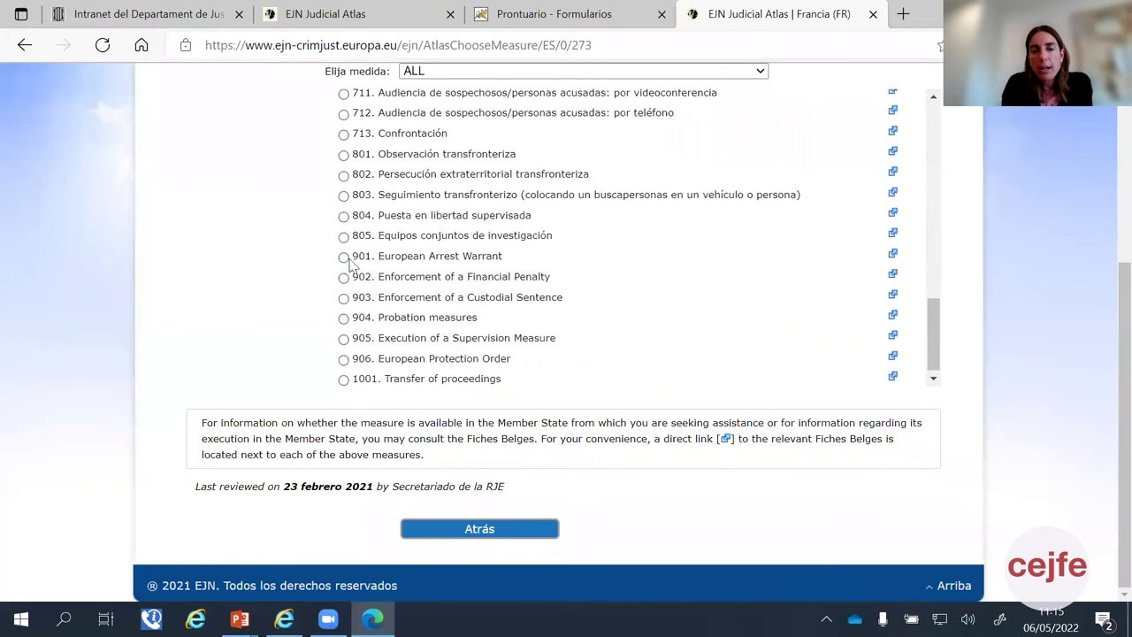
left_click(343, 257)
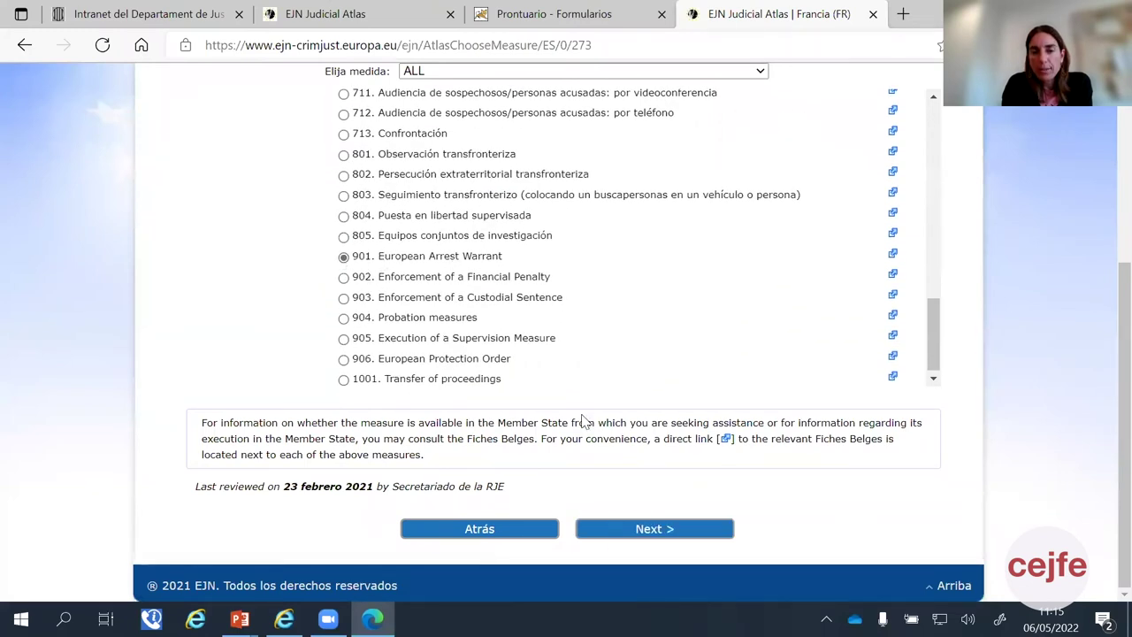
left_click(652, 528)
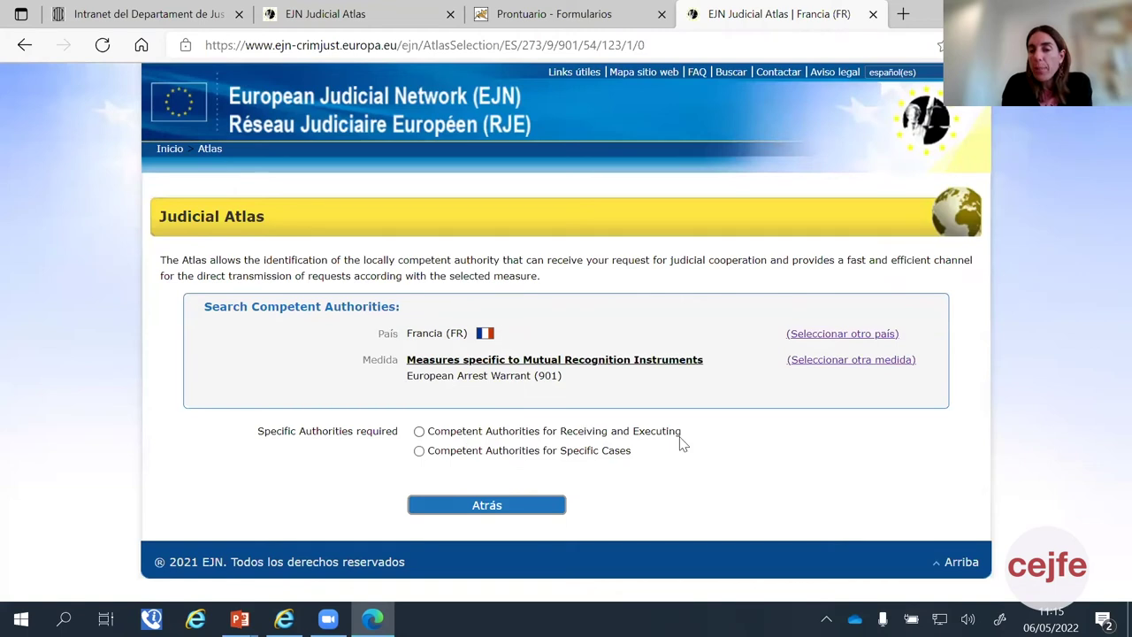
left_click(419, 431)
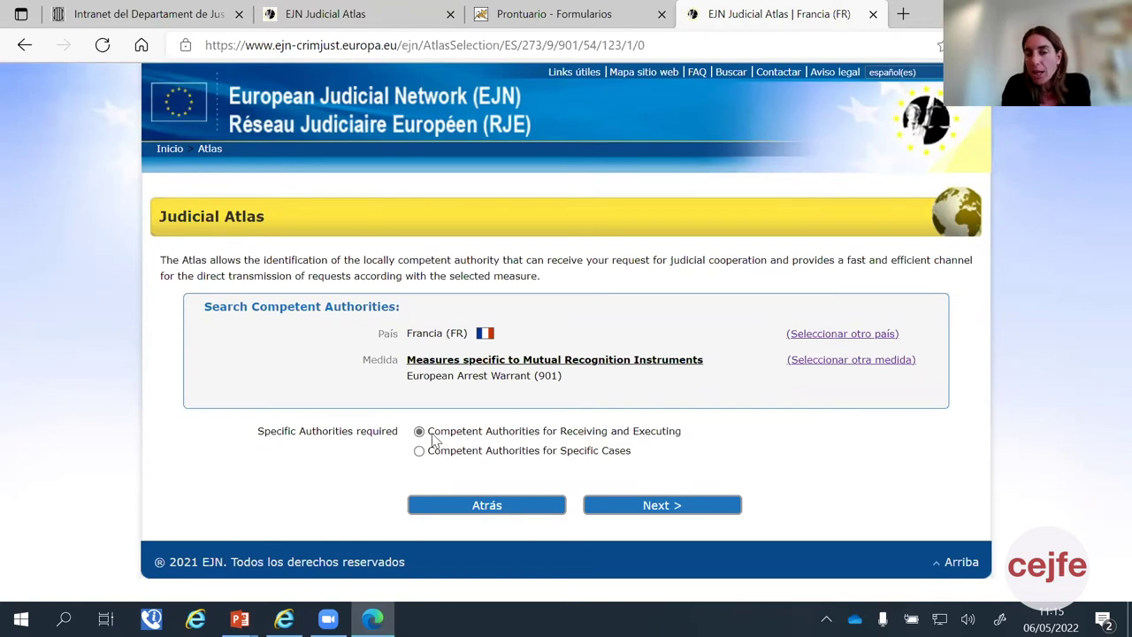
left_click(645, 500)
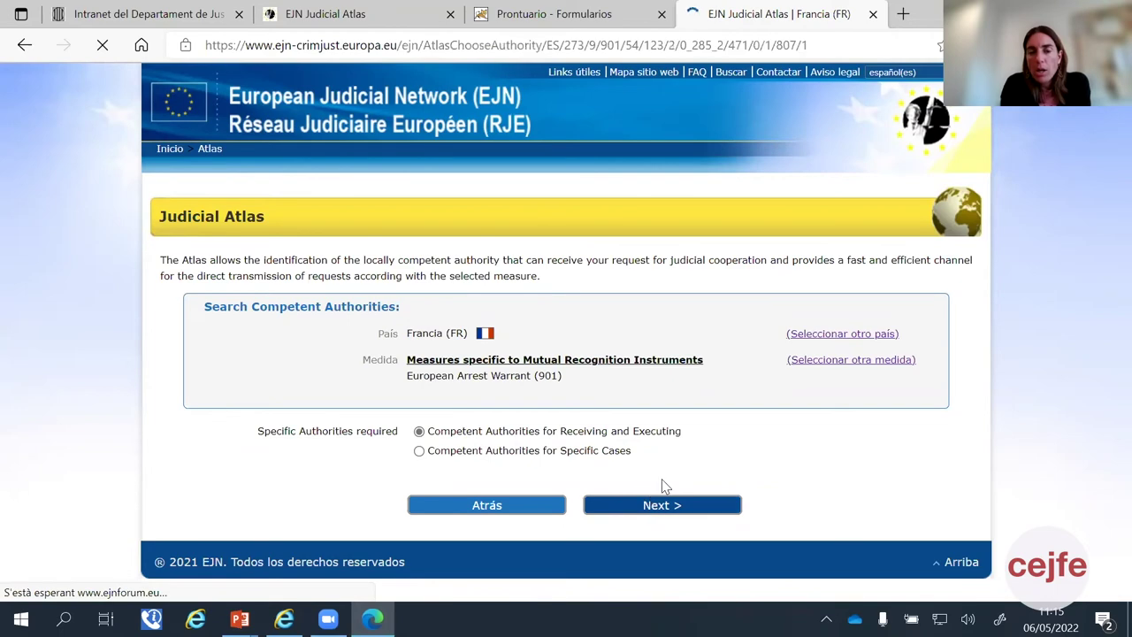
Step: Search for the competent French authority by the locality involved in the measure, choosing TOULOUSE as the city
scroll(633, 411, "down", 2)
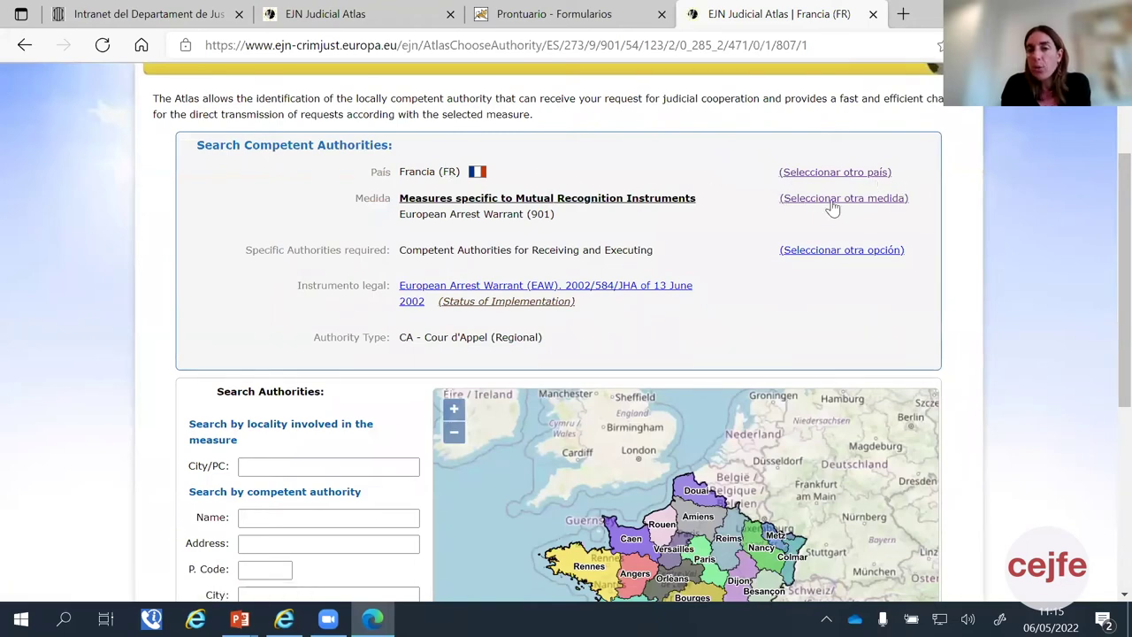
scroll(718, 237, "down", 1)
scroll(718, 237, "down", 2)
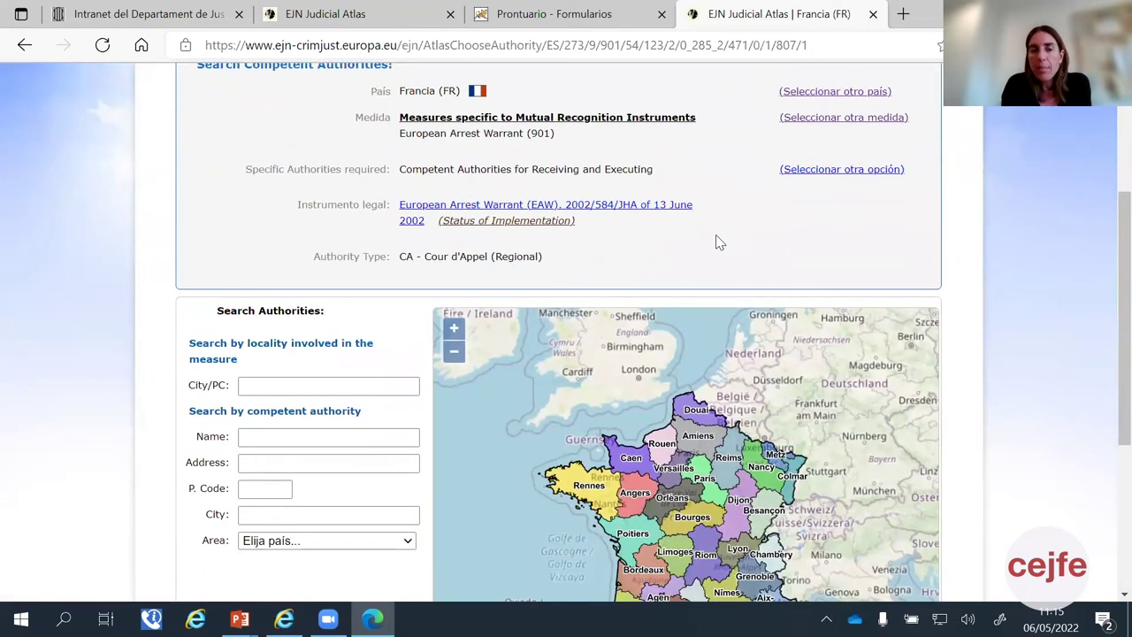
scroll(747, 357, "down", 1)
scroll(747, 356, "up", 2)
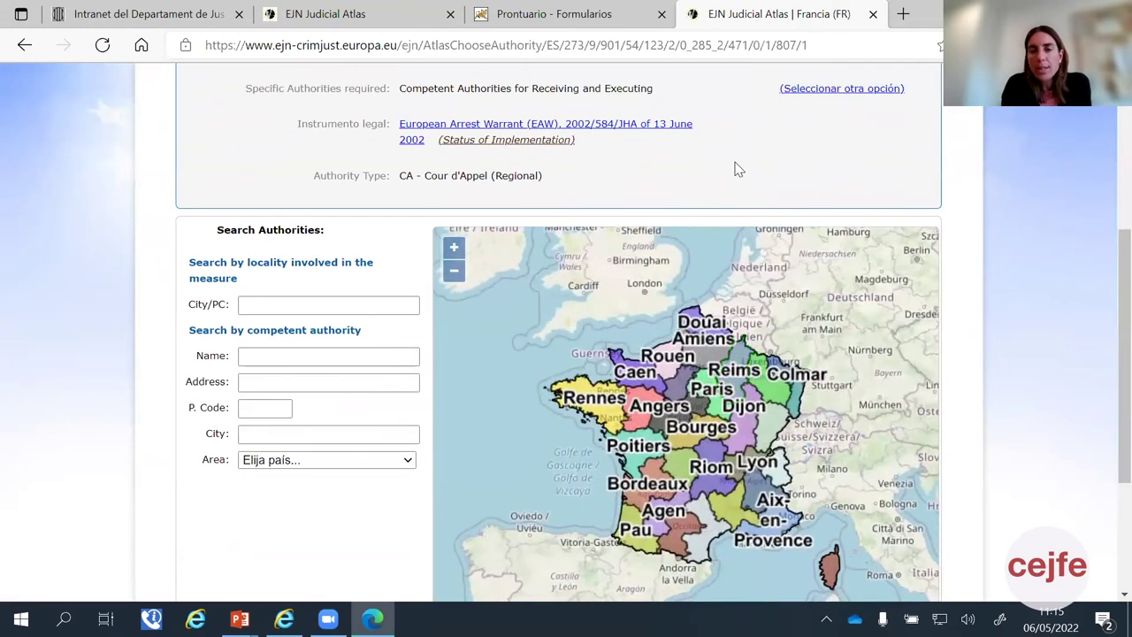
scroll(320, 509, "down", 1)
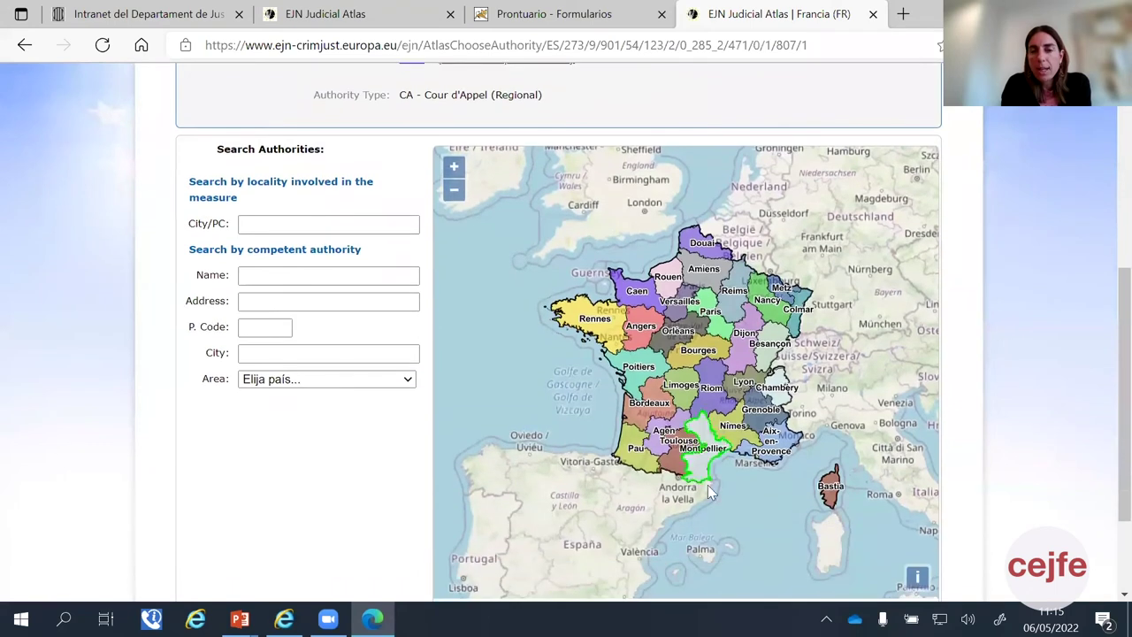
left_click(277, 219)
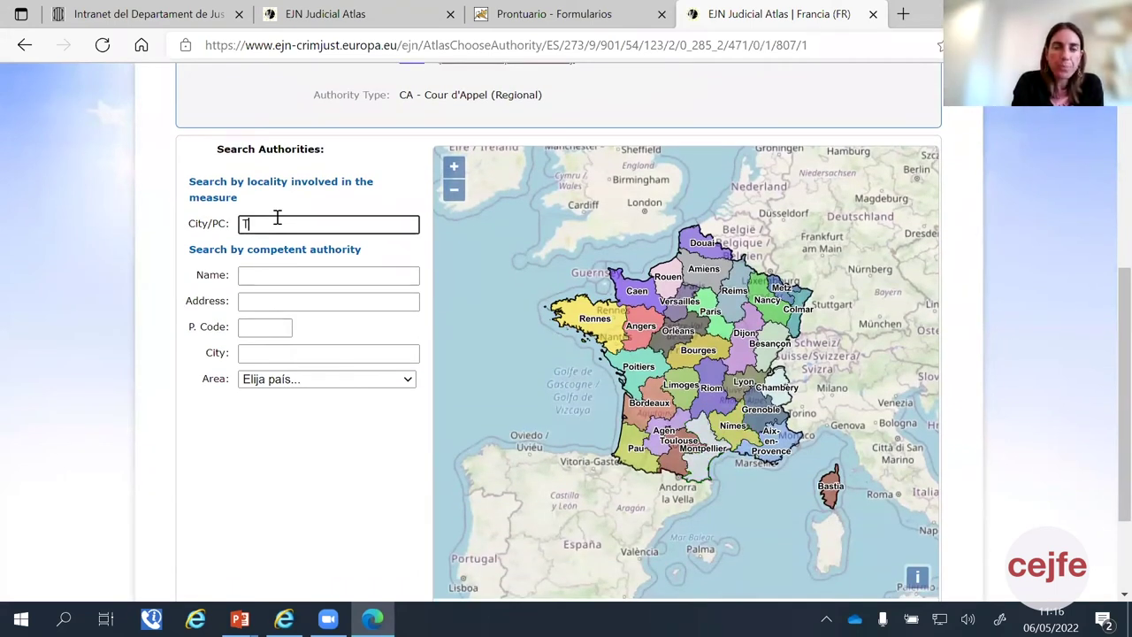
type("T")
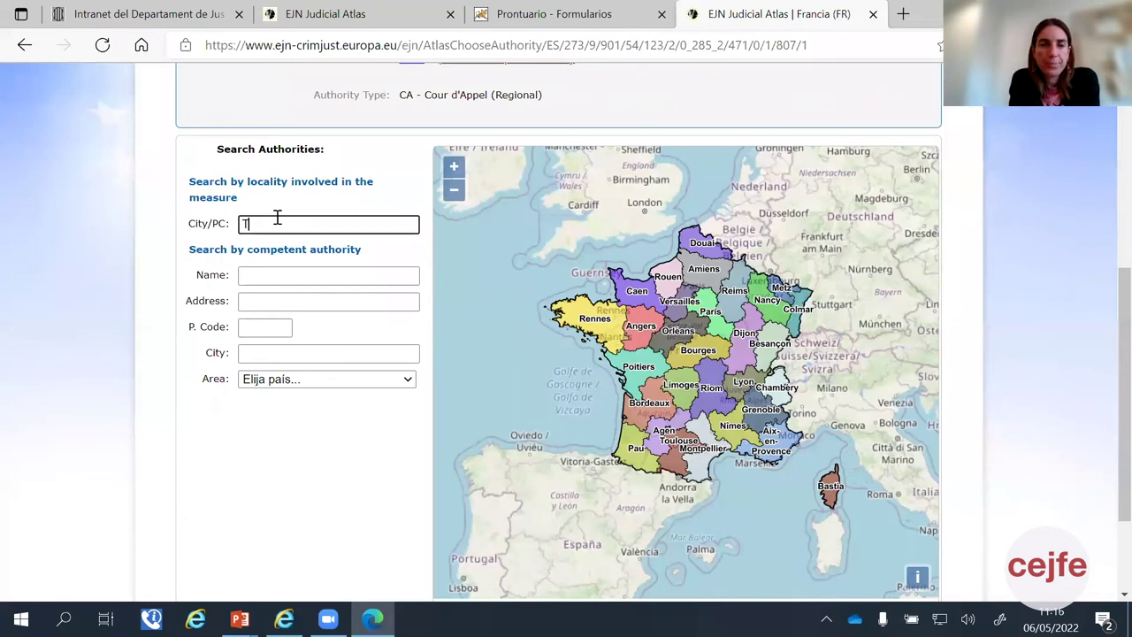
type("OL")
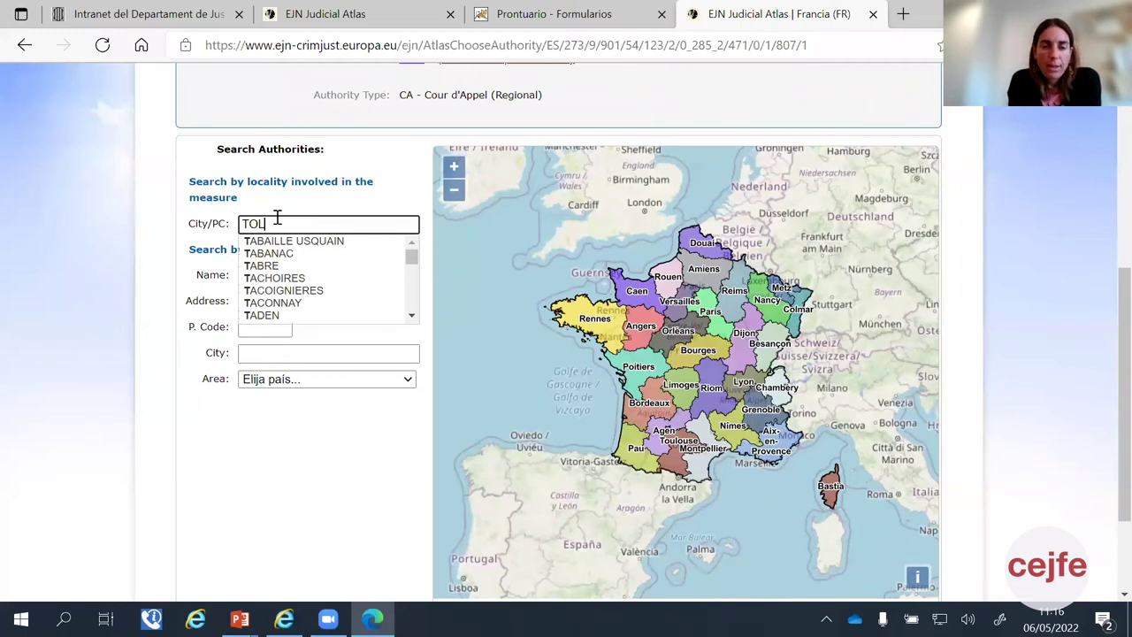
type("OU")
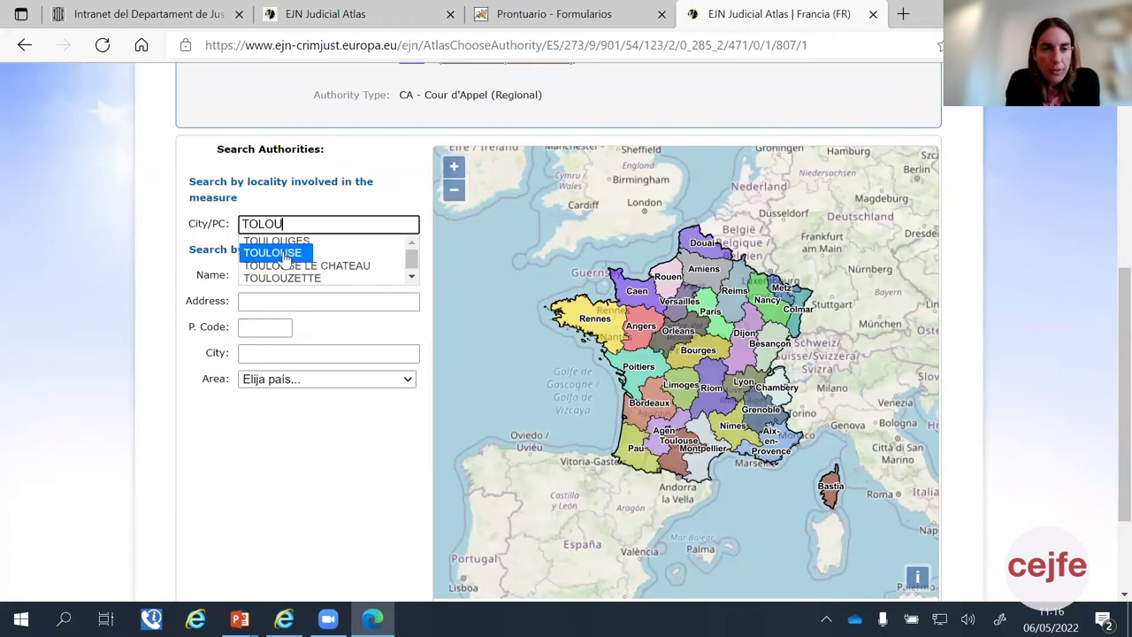
left_click(273, 253)
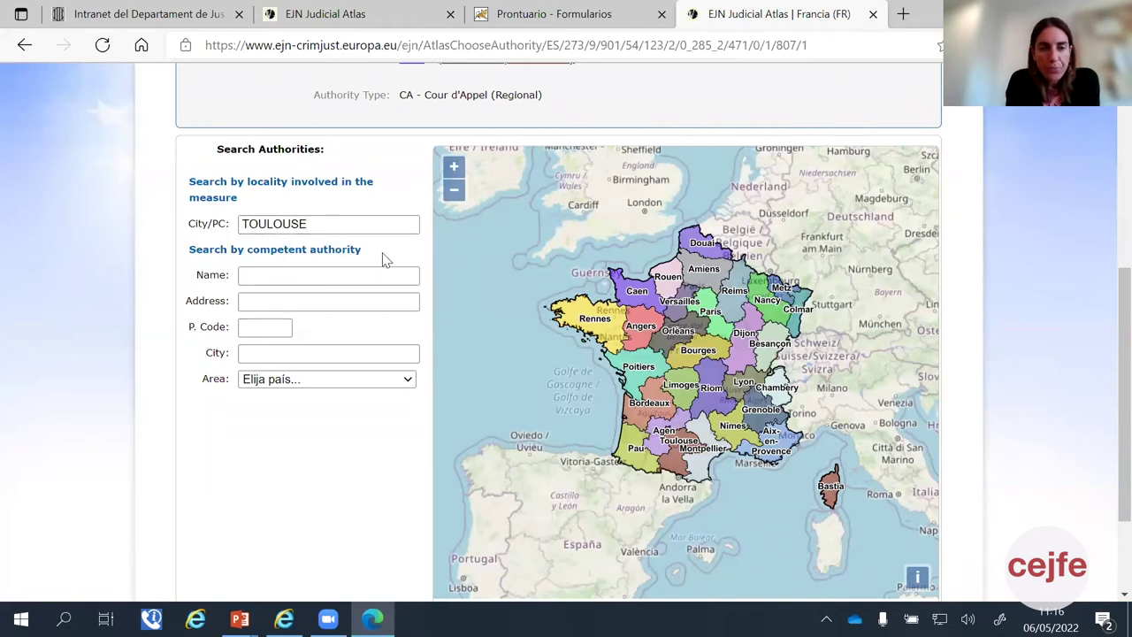
scroll(392, 262, "down", 3)
left_click(698, 531)
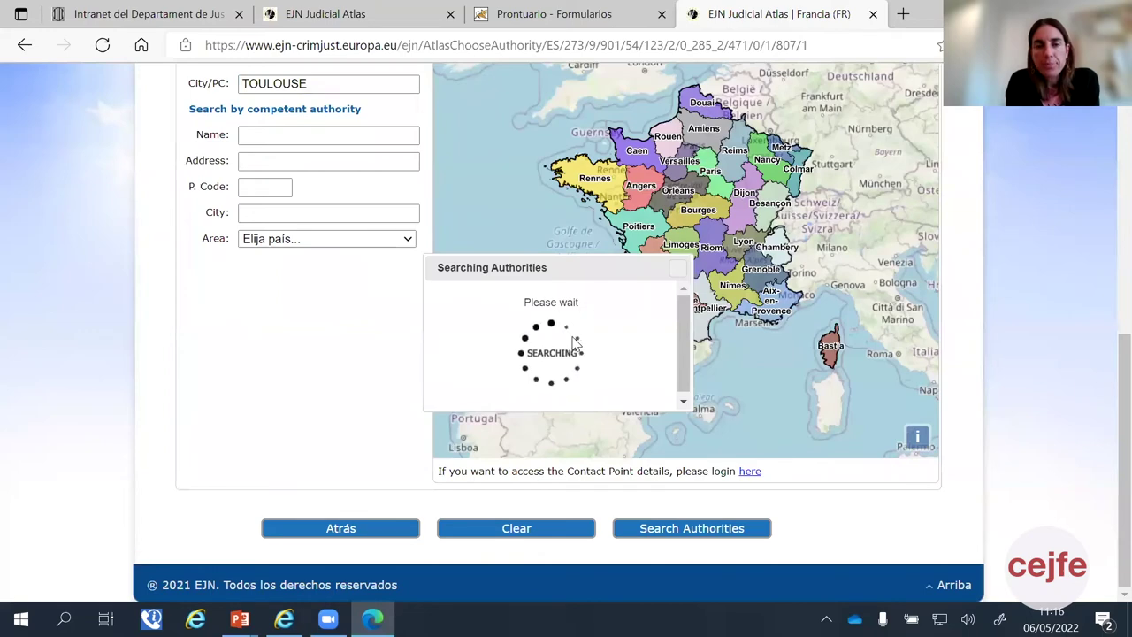
Step: Review the general data of the Cour d'Appel de Toulouse and import the authority details into the Compendium
scroll(571, 341, "down", 5)
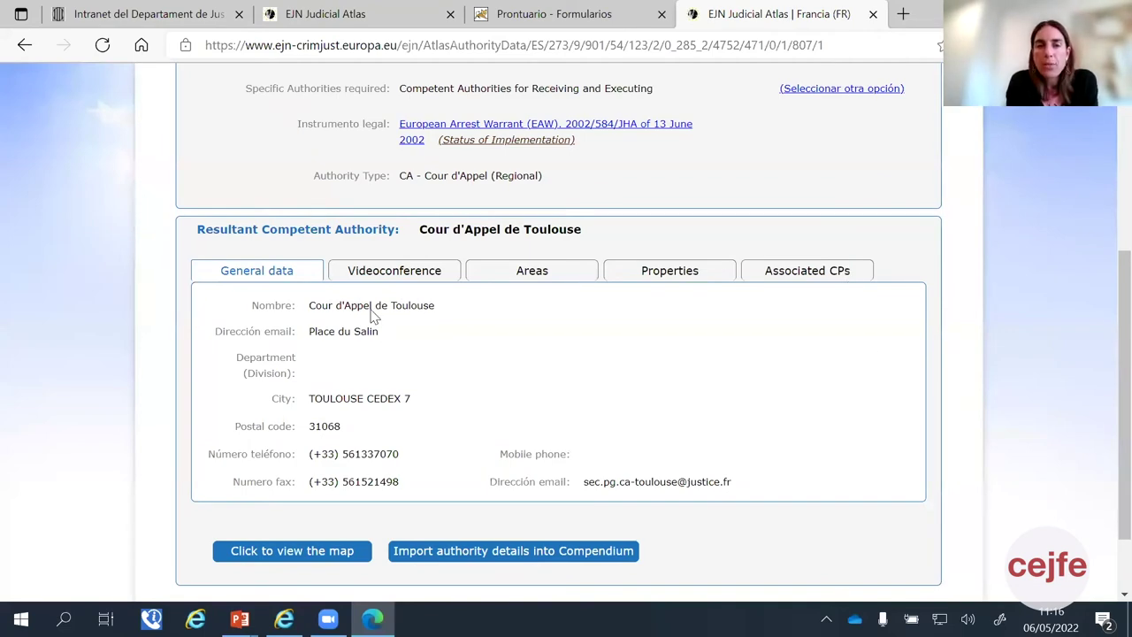
scroll(372, 316, "up", 3)
scroll(374, 316, "down", 4)
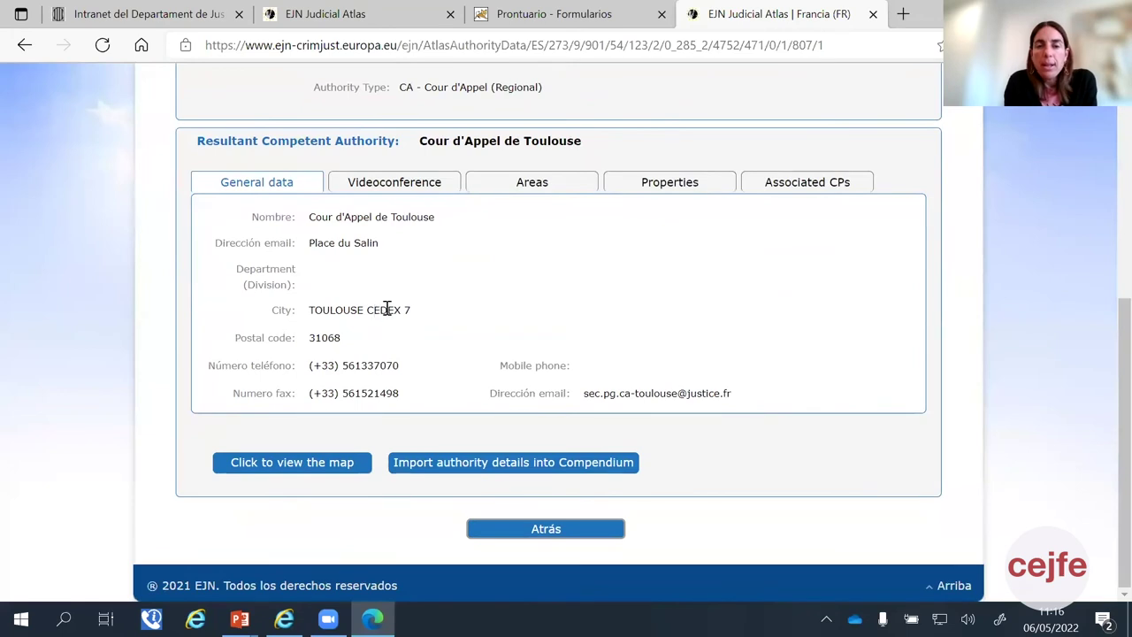
left_click(575, 466)
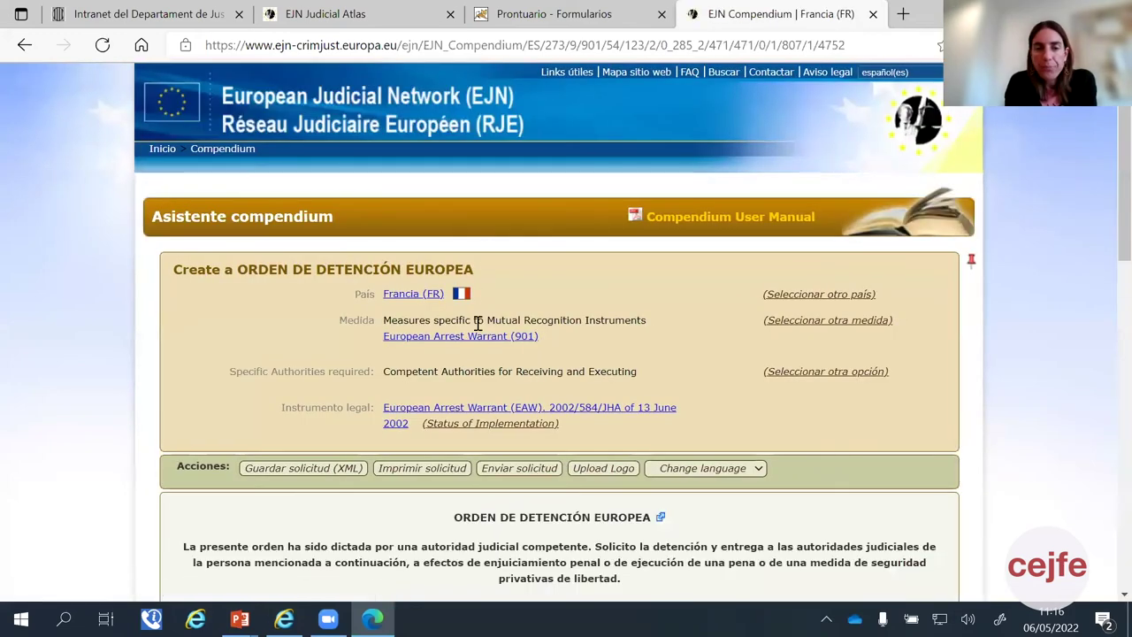
Step: Examine section a) of the ORDEN DE DETENCIÓN EUROPEA form, covering the identity details of the person sought
scroll(475, 337, "down", 4)
scroll(474, 337, "down", 1)
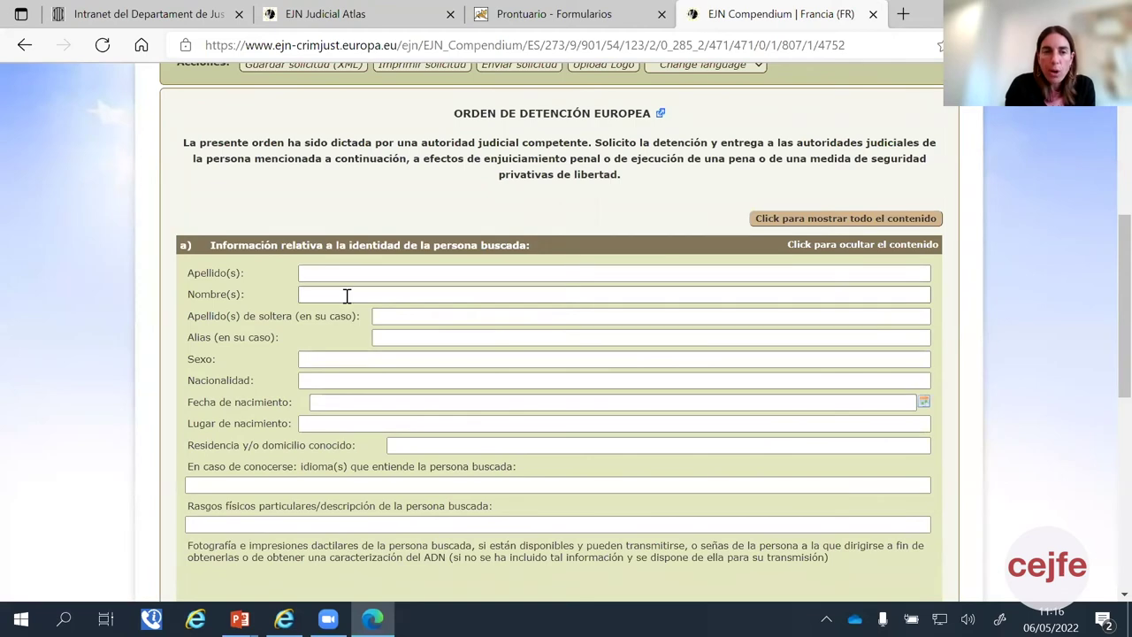
scroll(228, 316, "down", 1)
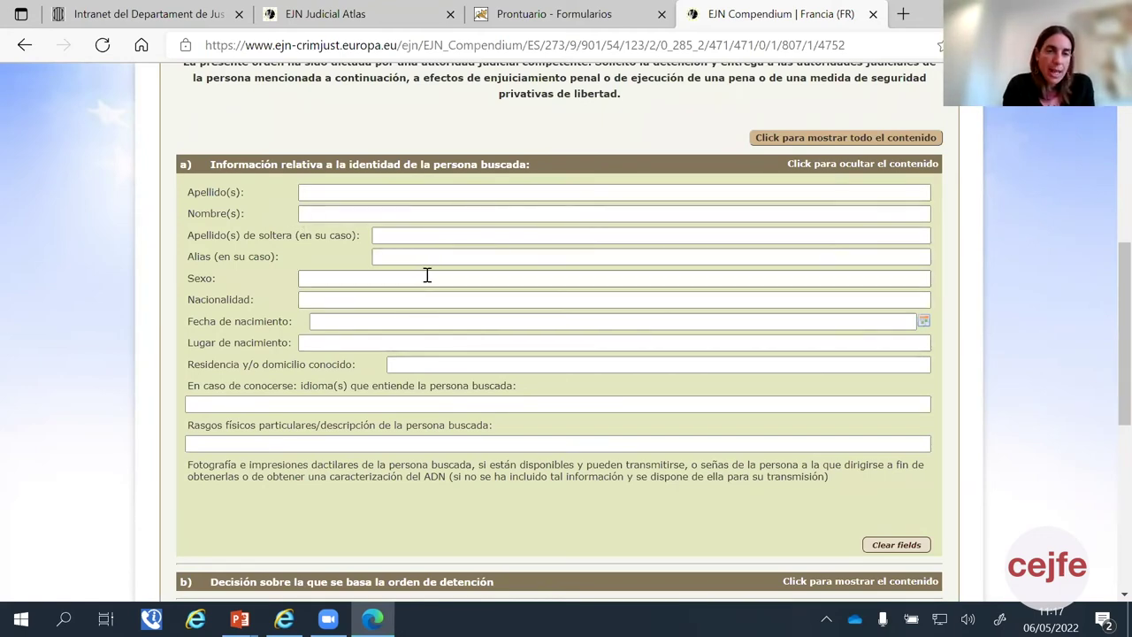
scroll(424, 274, "down", 1)
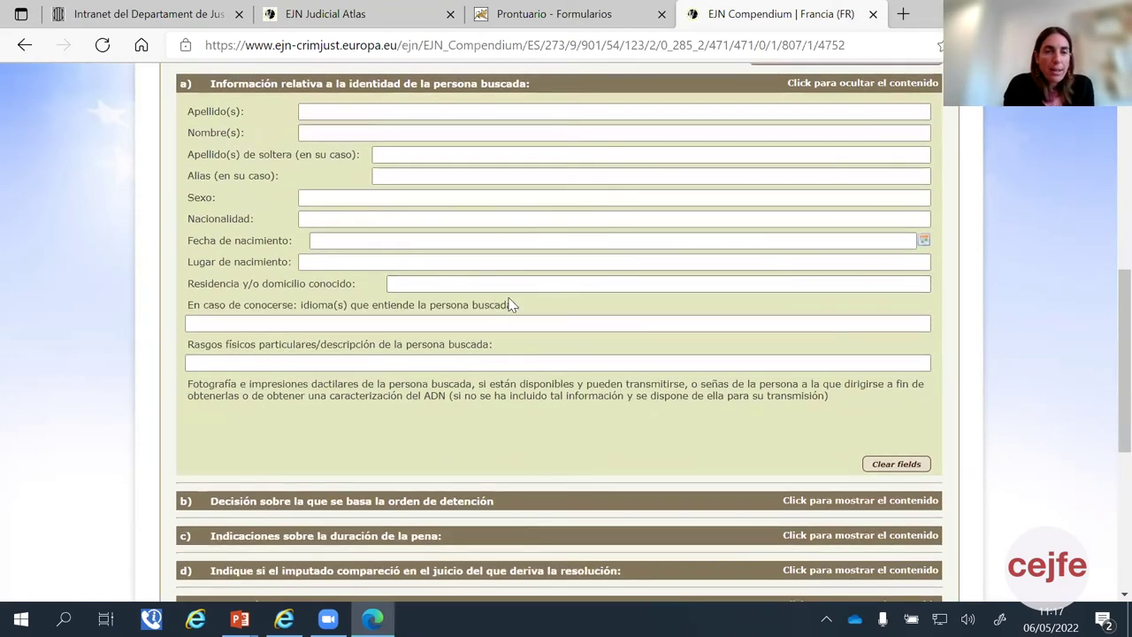
scroll(507, 304, "down", 1)
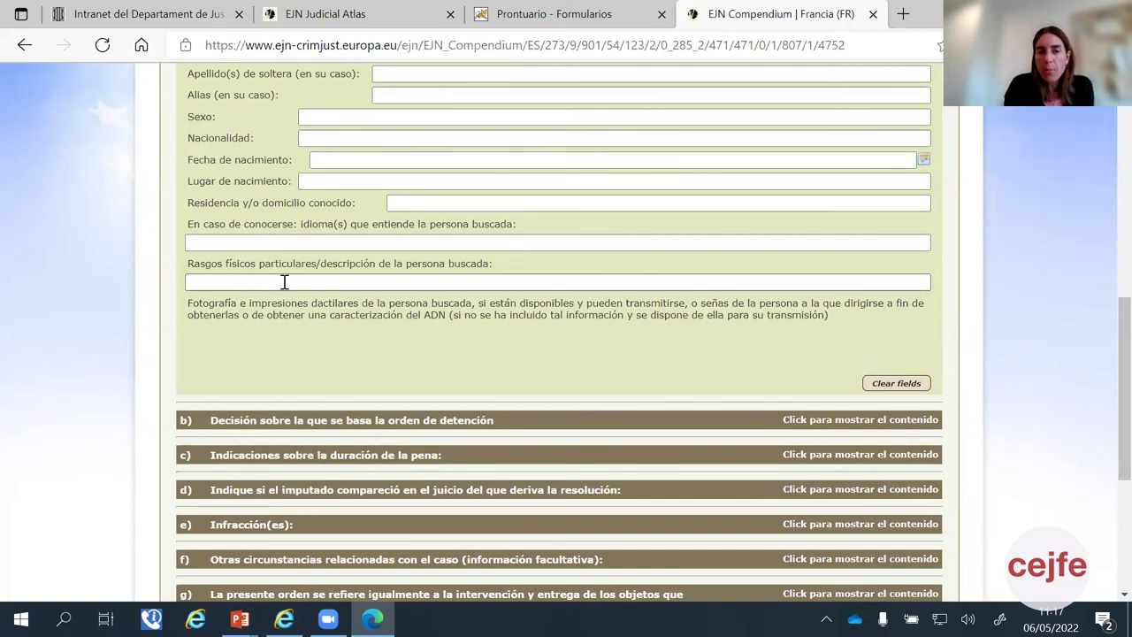
scroll(290, 286, "down", 1)
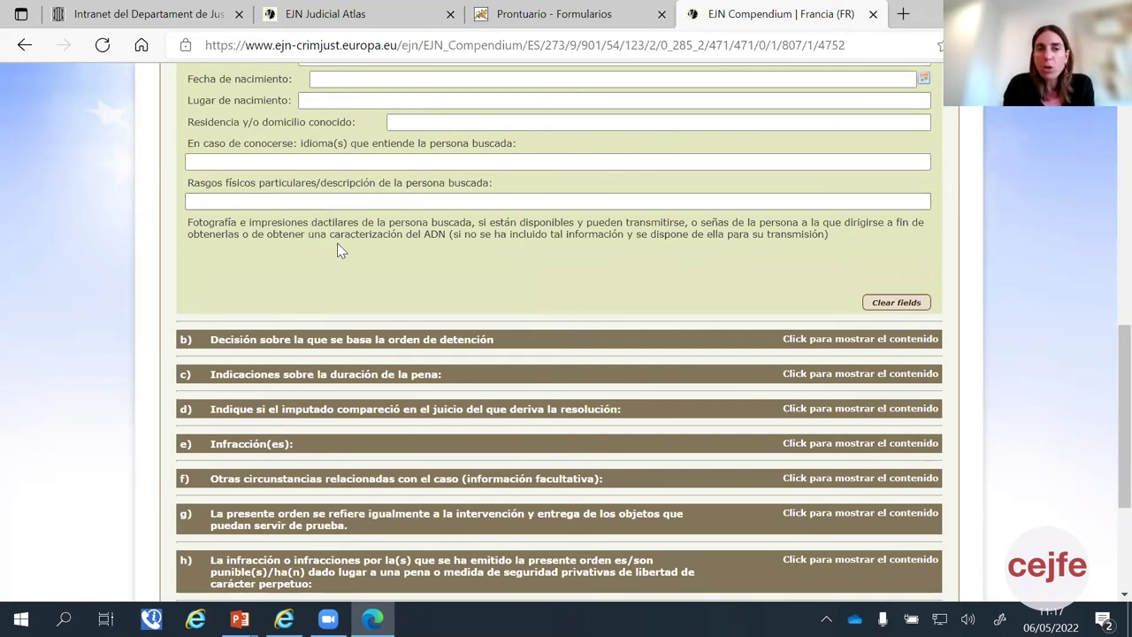
scroll(337, 243, "up", 2)
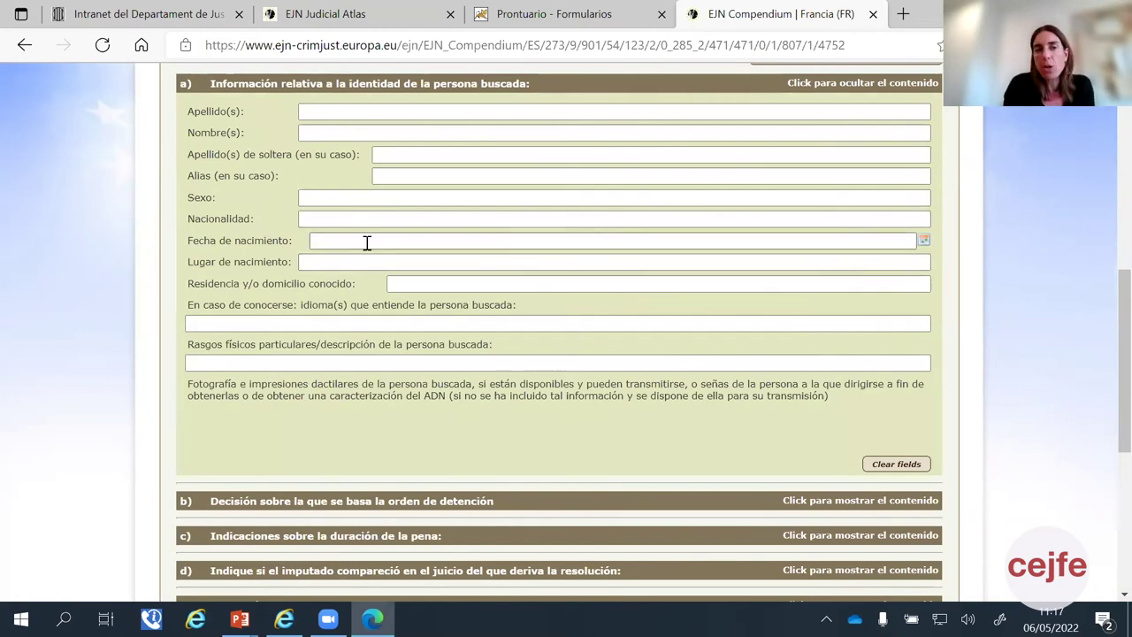
Step: Expand section b) on the decision underlying the warrant and examine the detention order and Sentencia ejecutiva entries
scroll(365, 260, "down", 3)
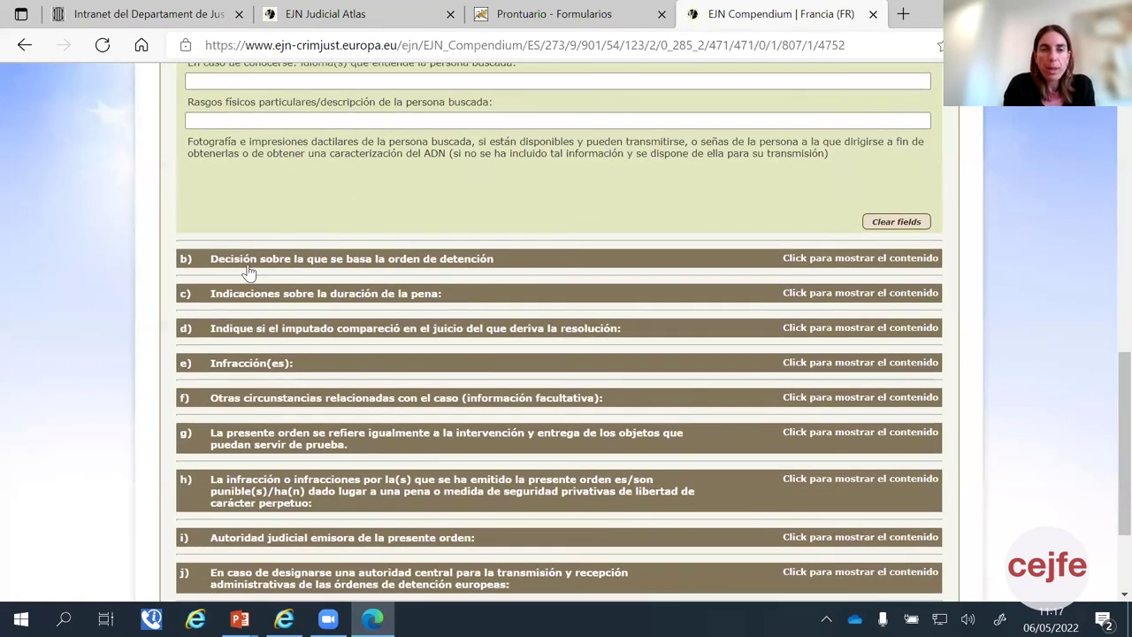
left_click(268, 260)
scroll(267, 262, "down", 1)
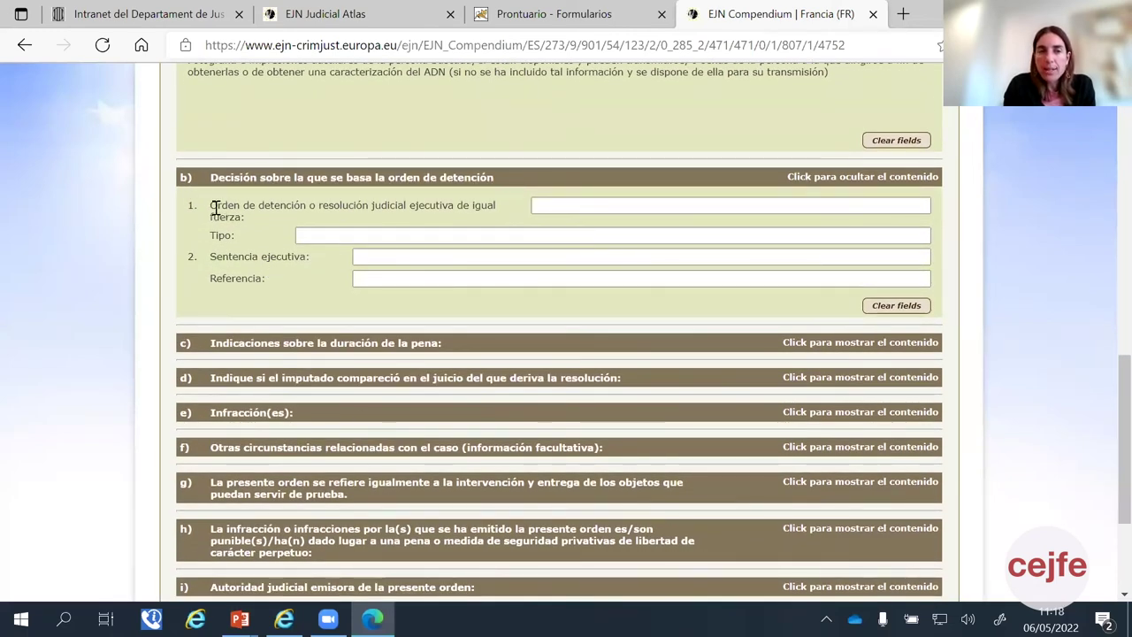
left_click_drag(212, 206, 318, 206)
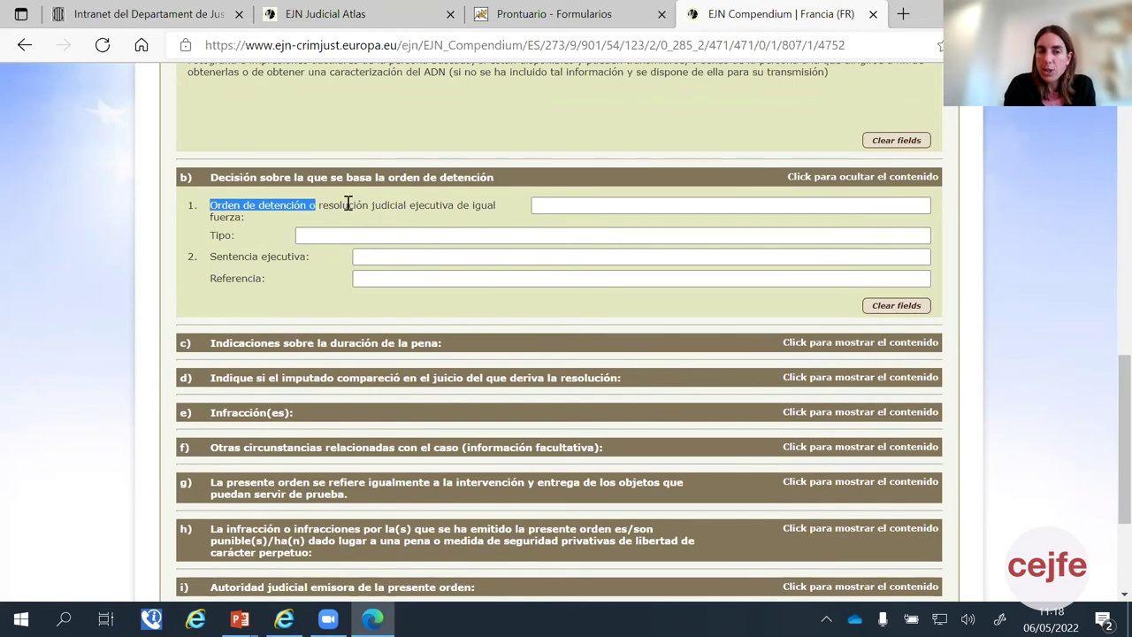
left_click_drag(208, 258, 288, 257)
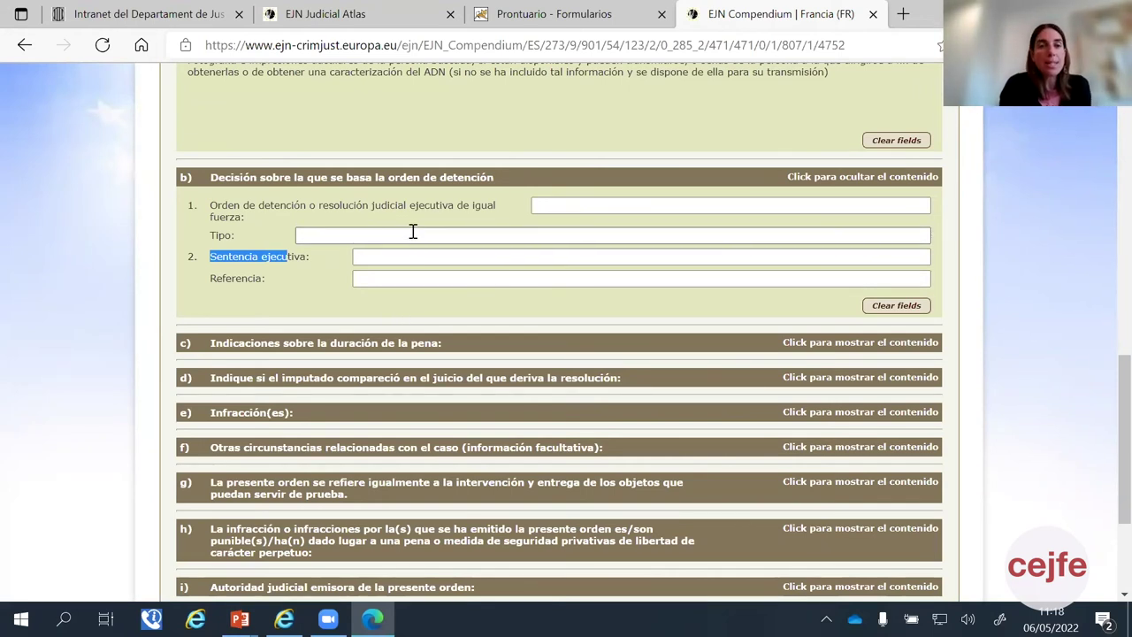
left_click(291, 205)
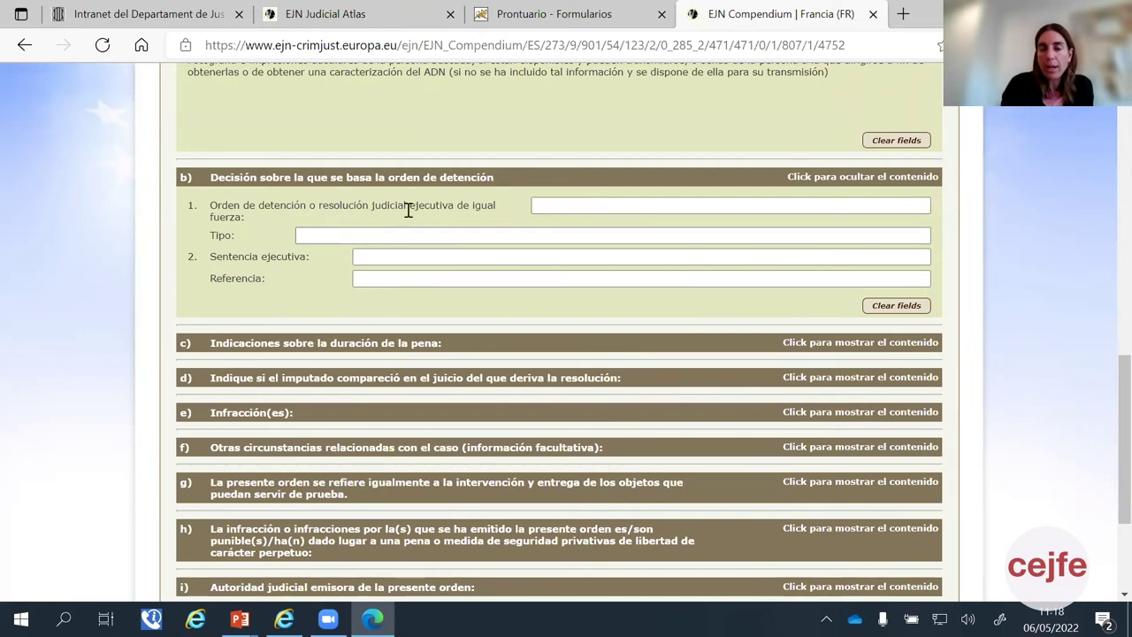
scroll(412, 211, "down", 1)
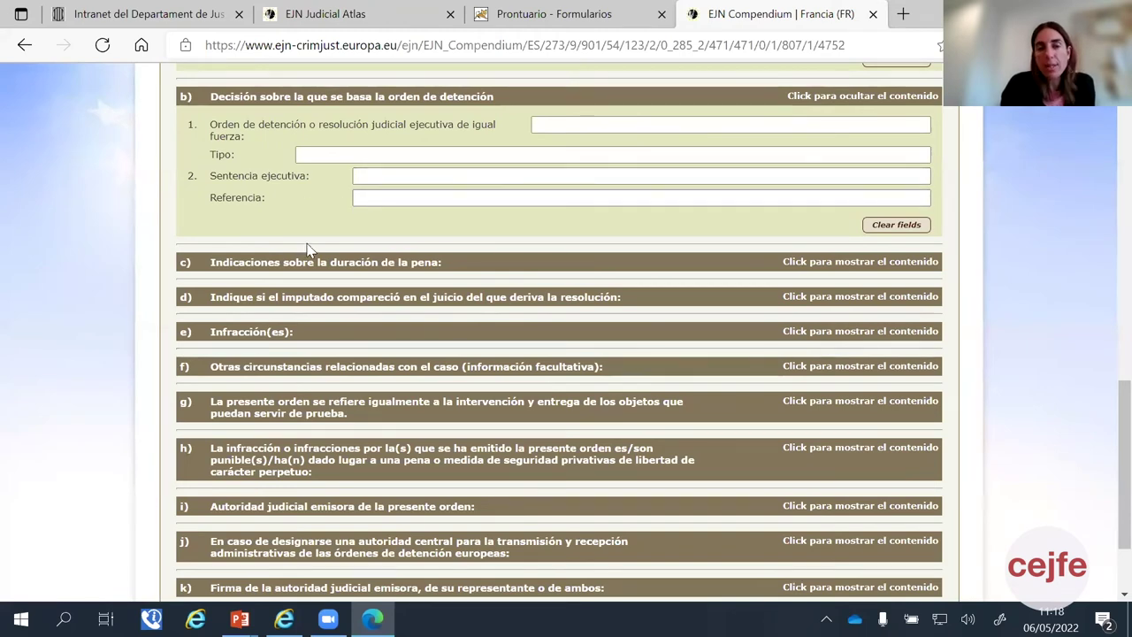
Step: Expand section c) on the length of the sentence and examine the maximum, imposed and remaining sentence fields
scroll(309, 230, "down", 1)
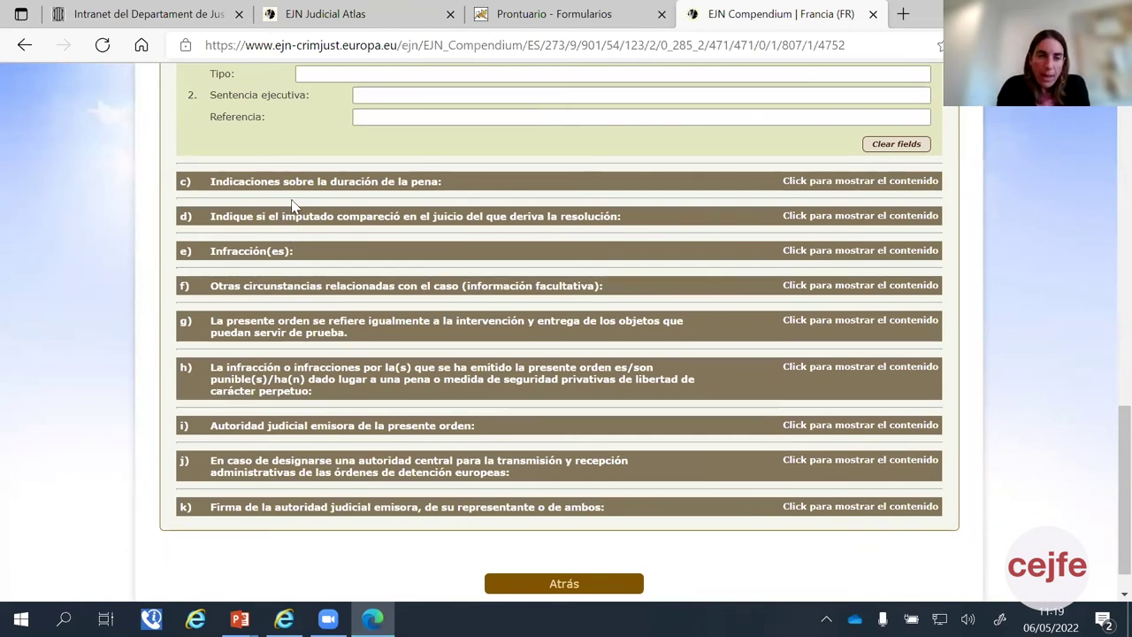
left_click(371, 184)
scroll(375, 190, "down", 1)
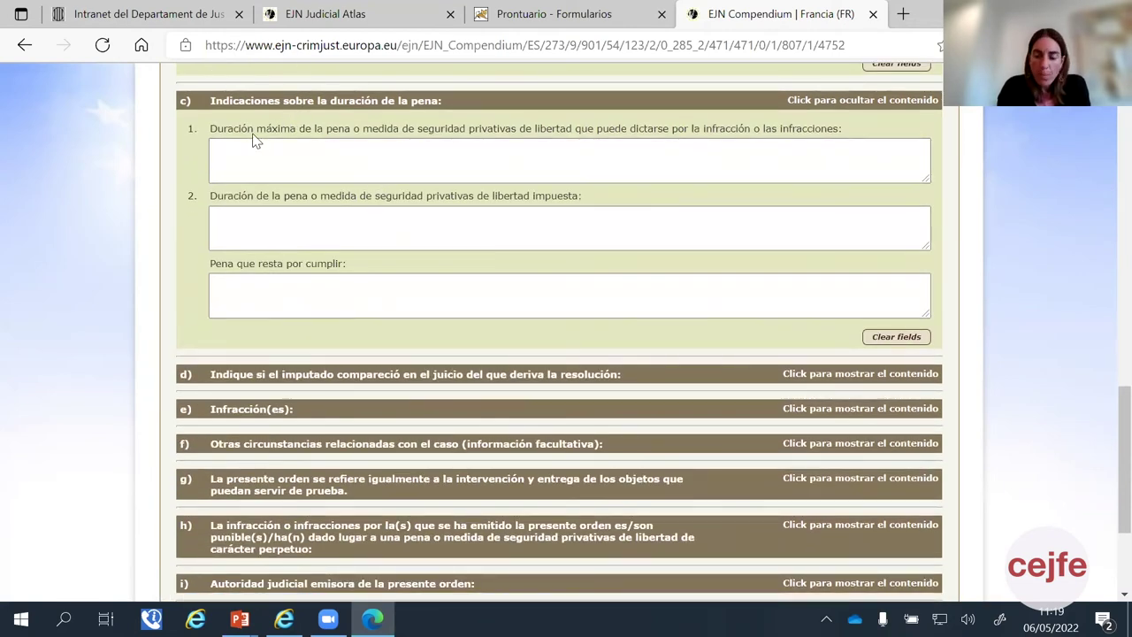
left_click(268, 160)
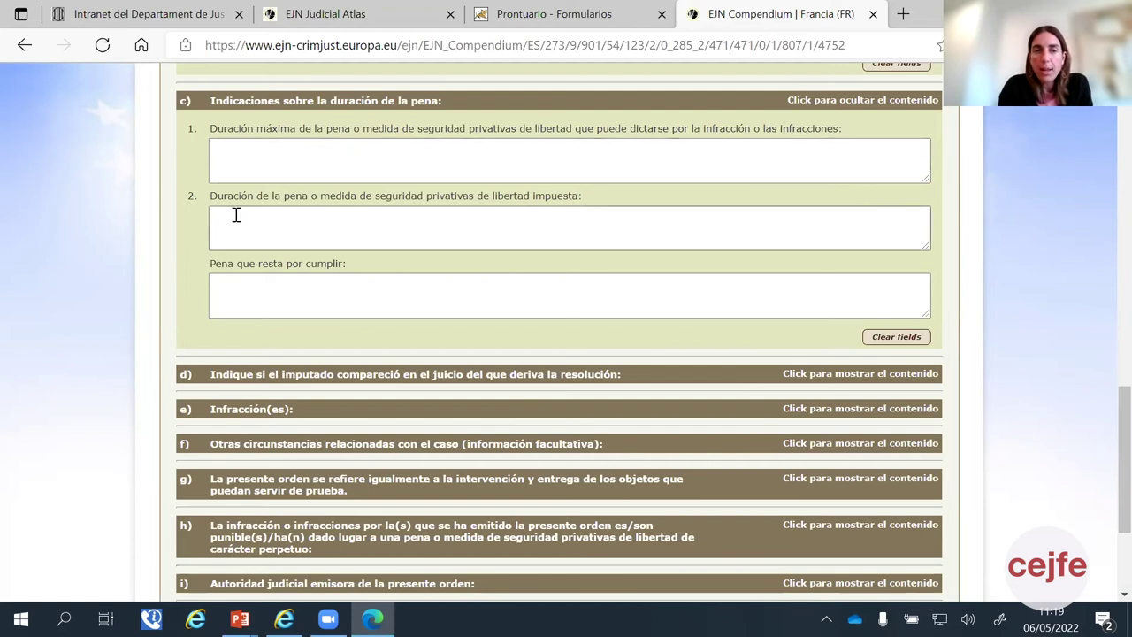
left_click_drag(226, 198, 403, 198)
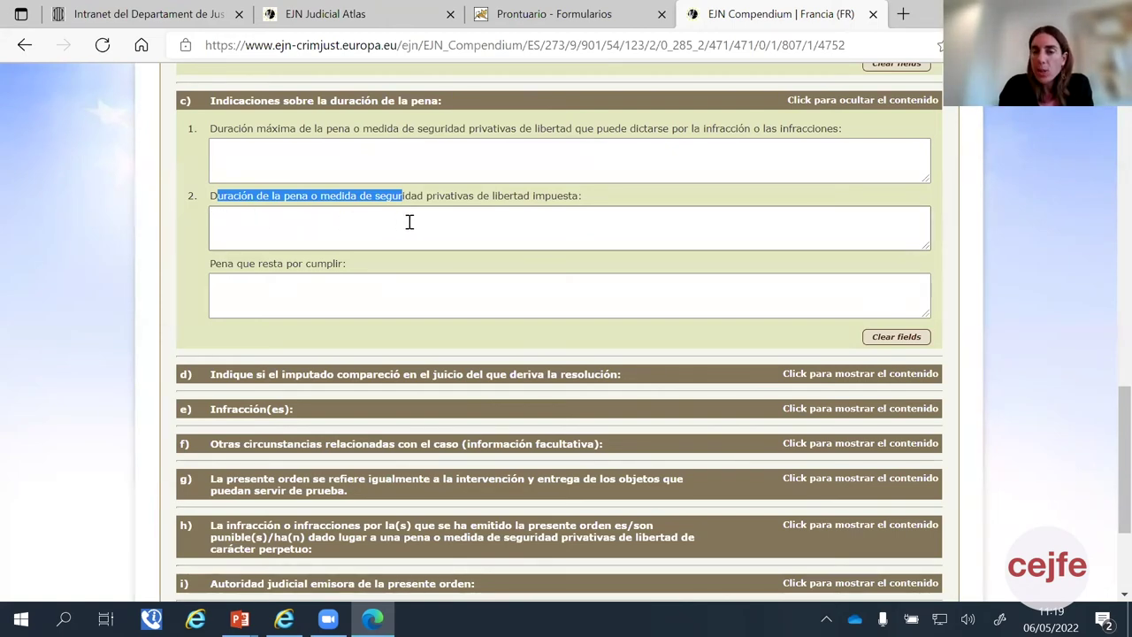
scroll(406, 224, "down", 1)
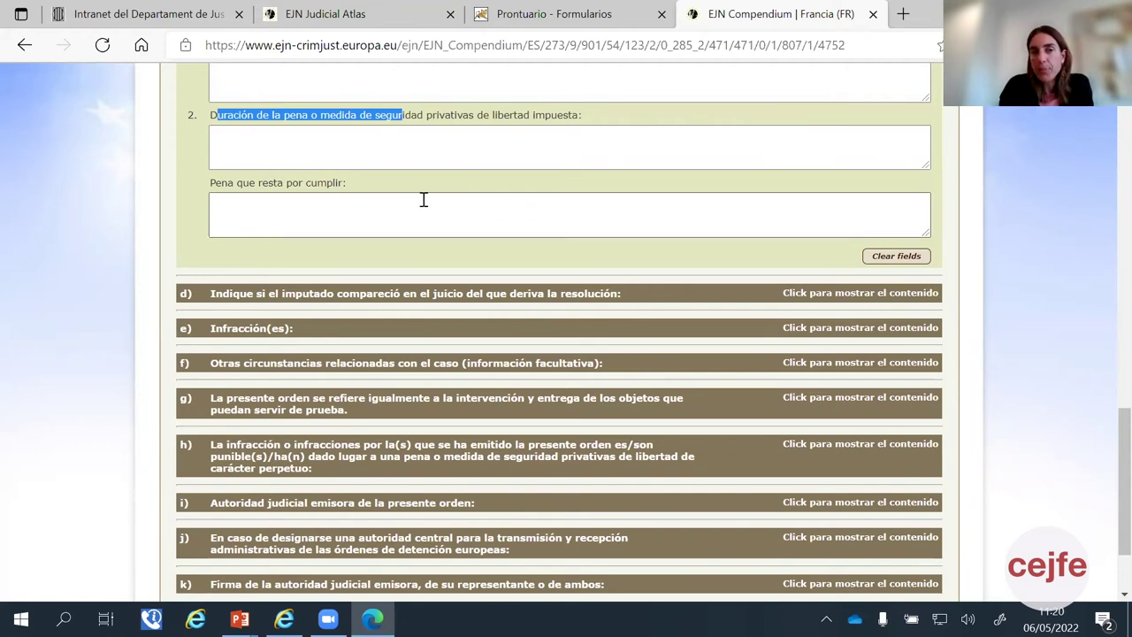
scroll(421, 197, "up", 1)
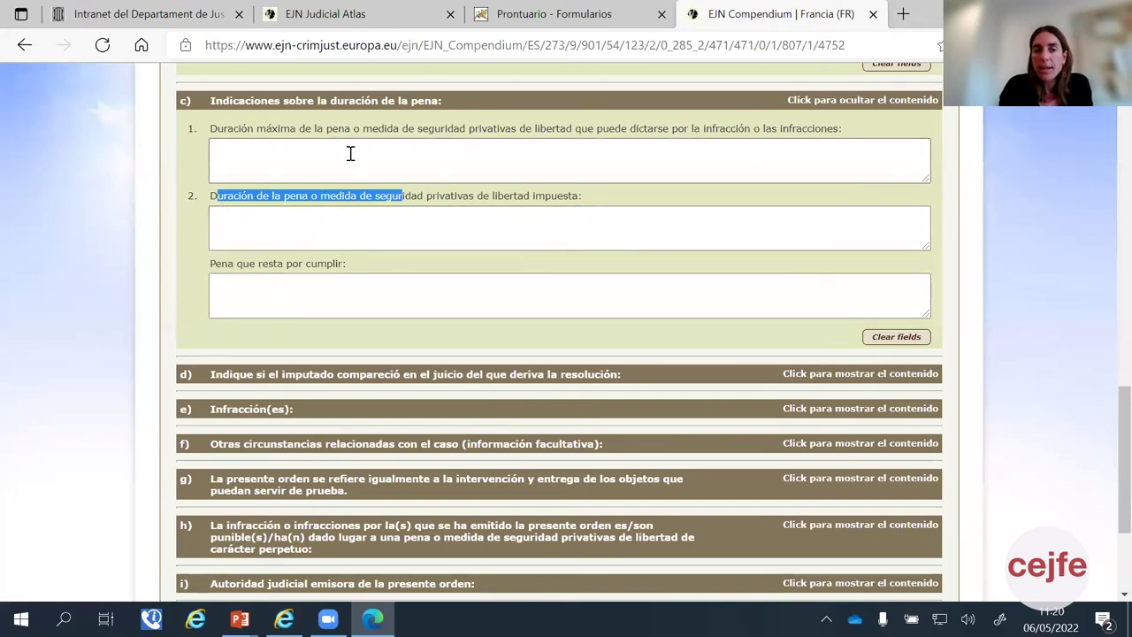
Step: Expand section d) on whether the accused appeared at the trial resulting in the decision
scroll(350, 154, "down", 3)
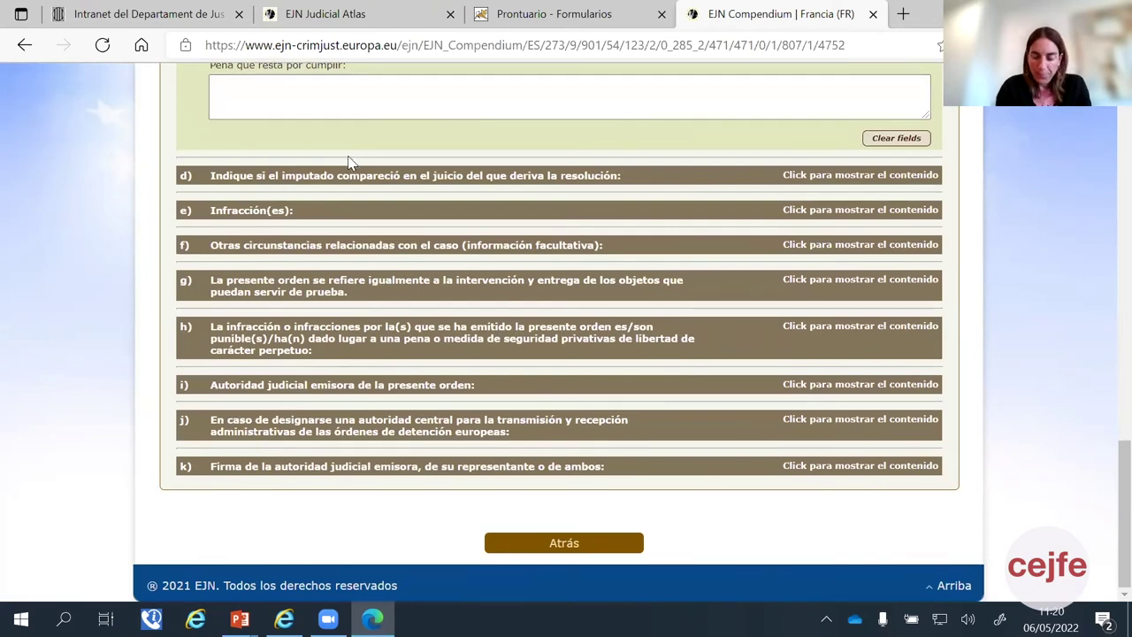
scroll(350, 158, "up", 1)
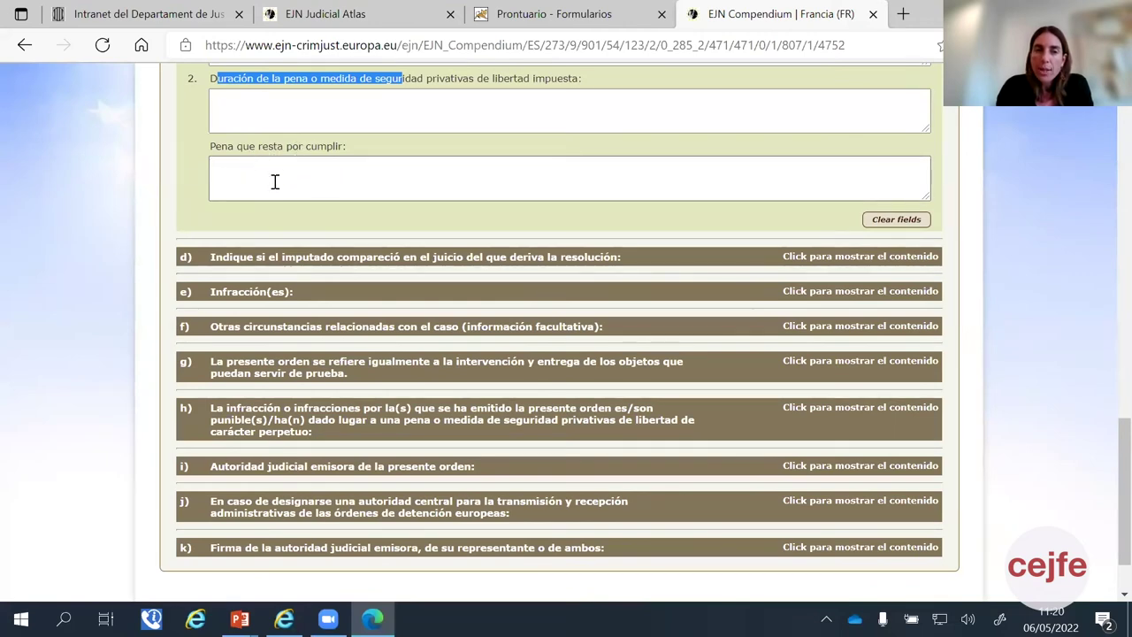
scroll(274, 181, "down", 1)
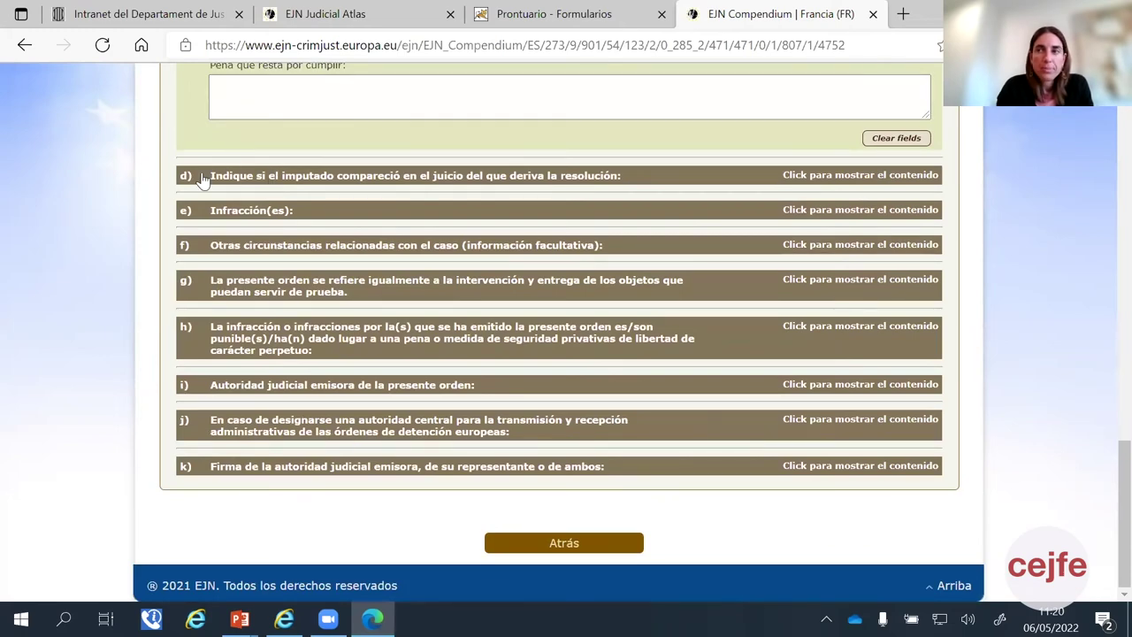
left_click(269, 183)
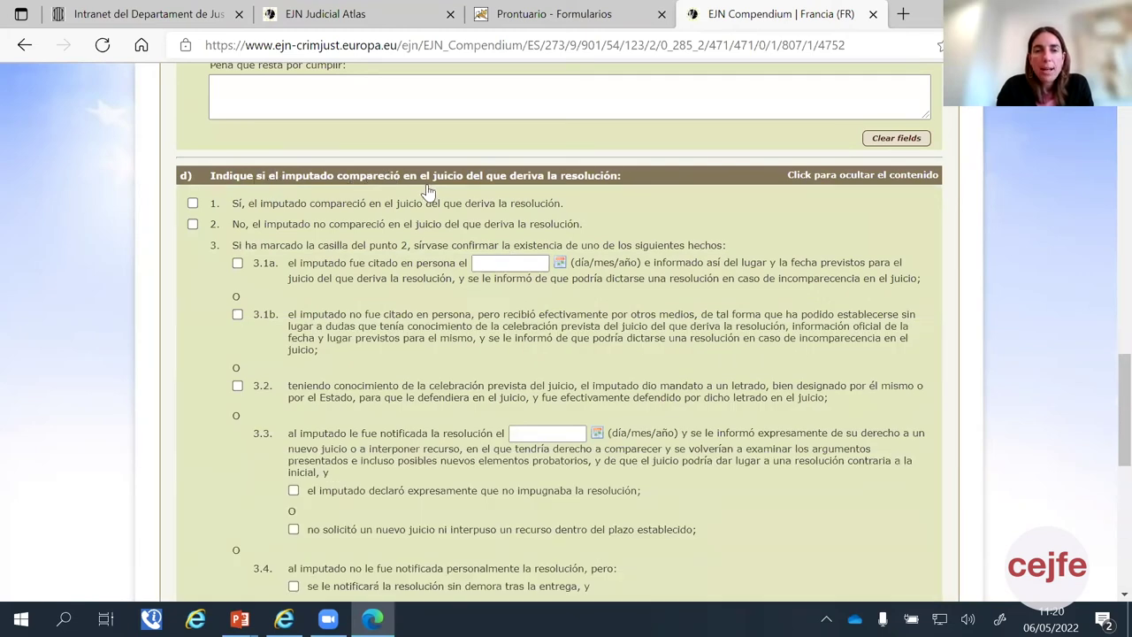
Step: Review section c) on the maximum, imposed and remaining sentence again, together with the Sentencia ejecutiva entries of section b)
scroll(436, 183, "up", 1)
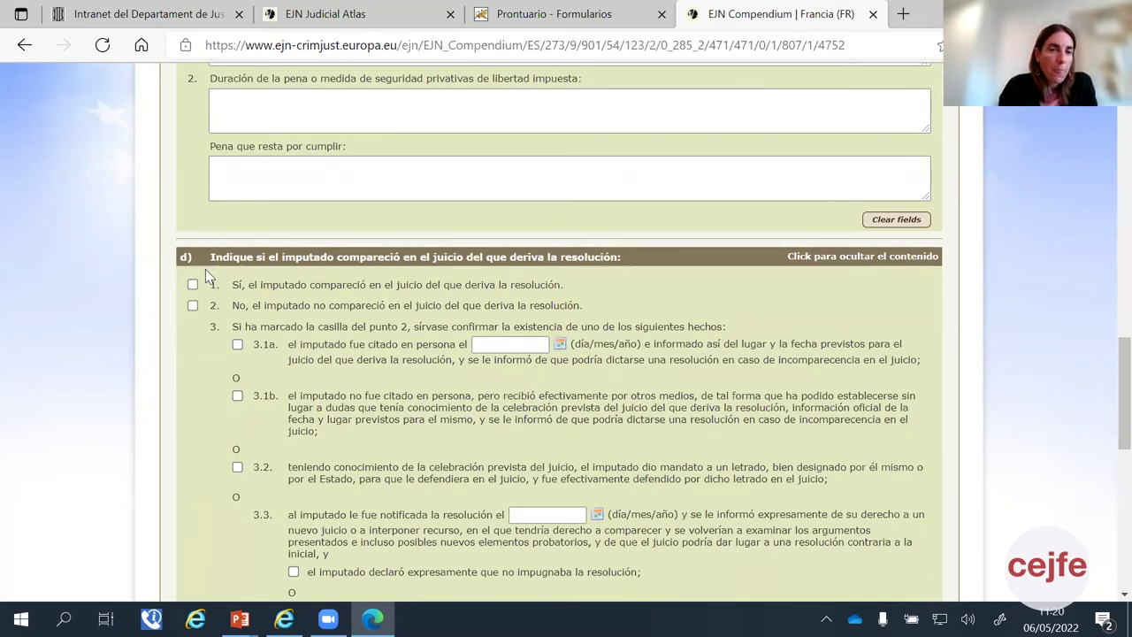
scroll(205, 269, "up", 1)
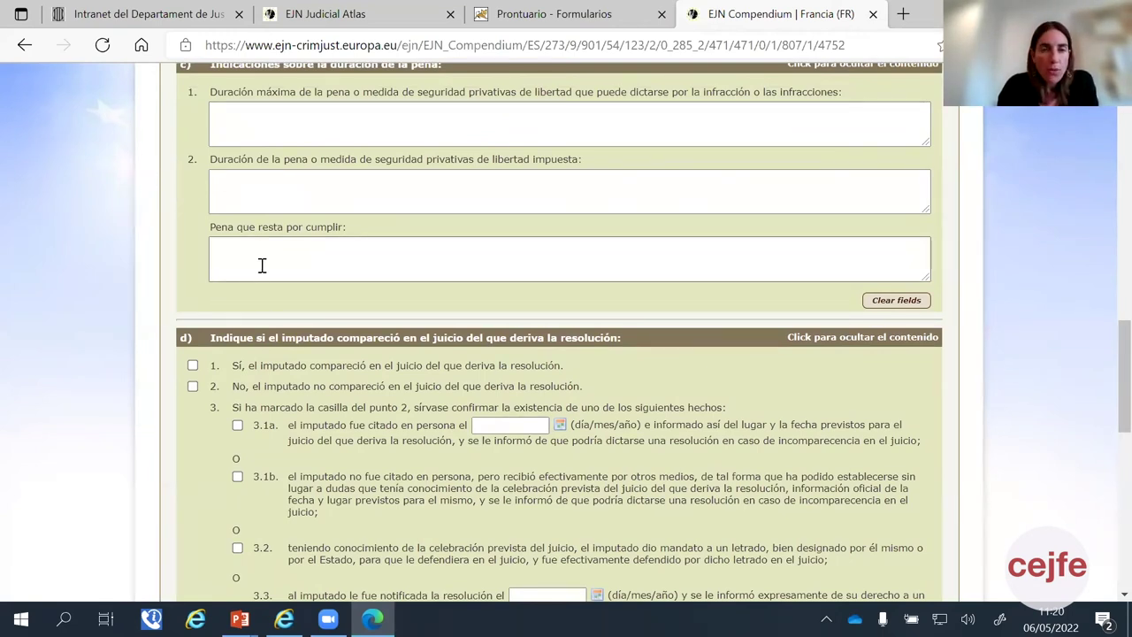
scroll(202, 325, "down", 1)
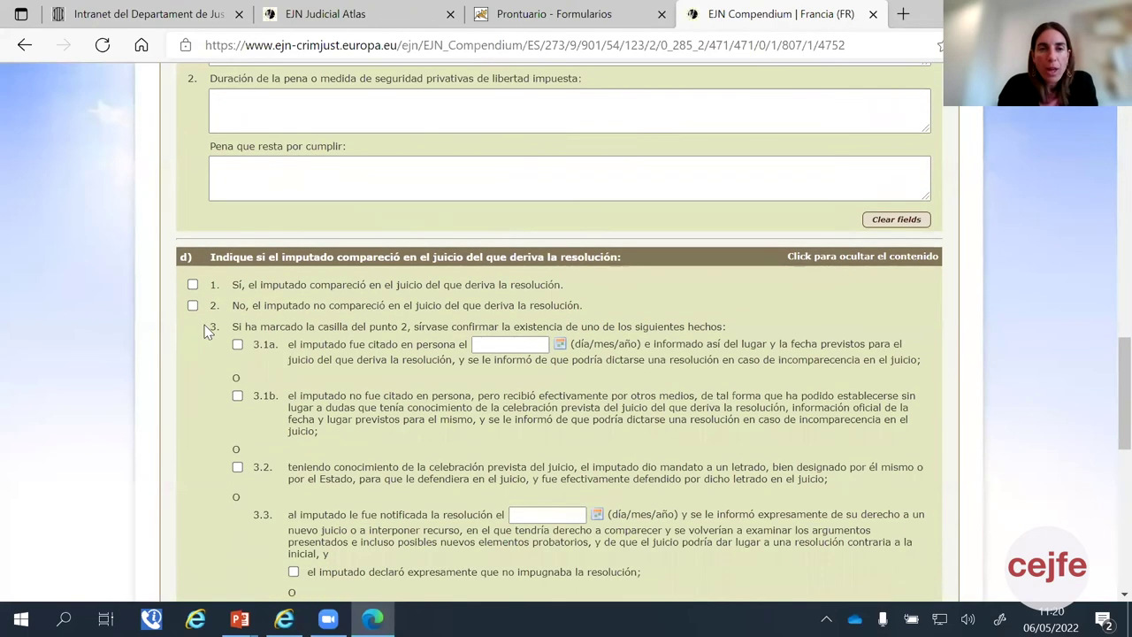
scroll(328, 235, "up", 2)
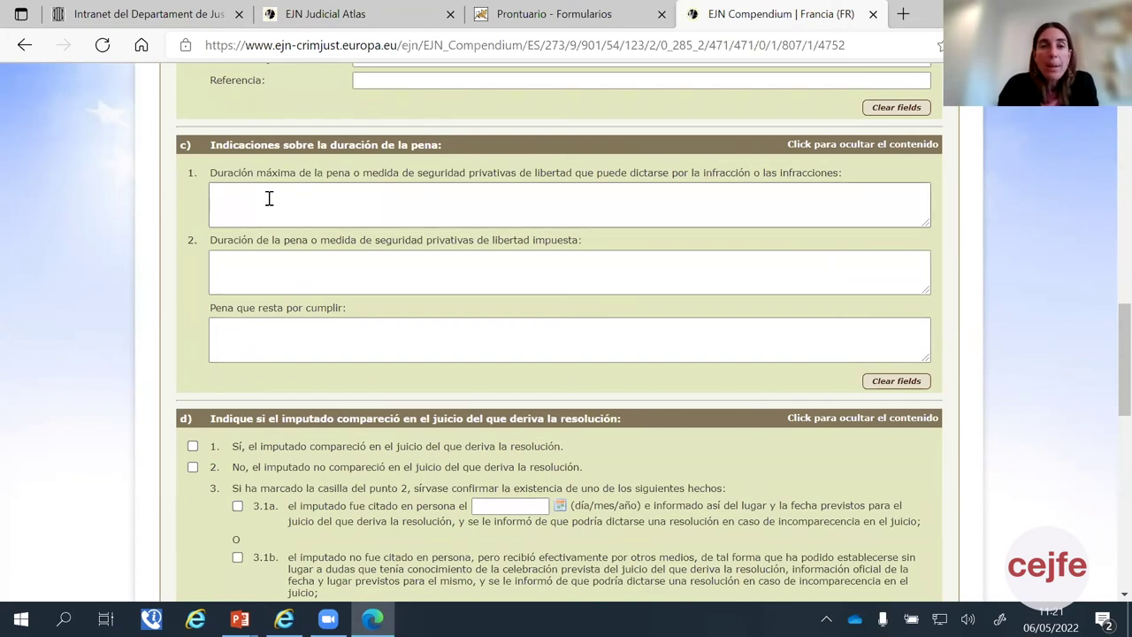
scroll(269, 199, "up", 1)
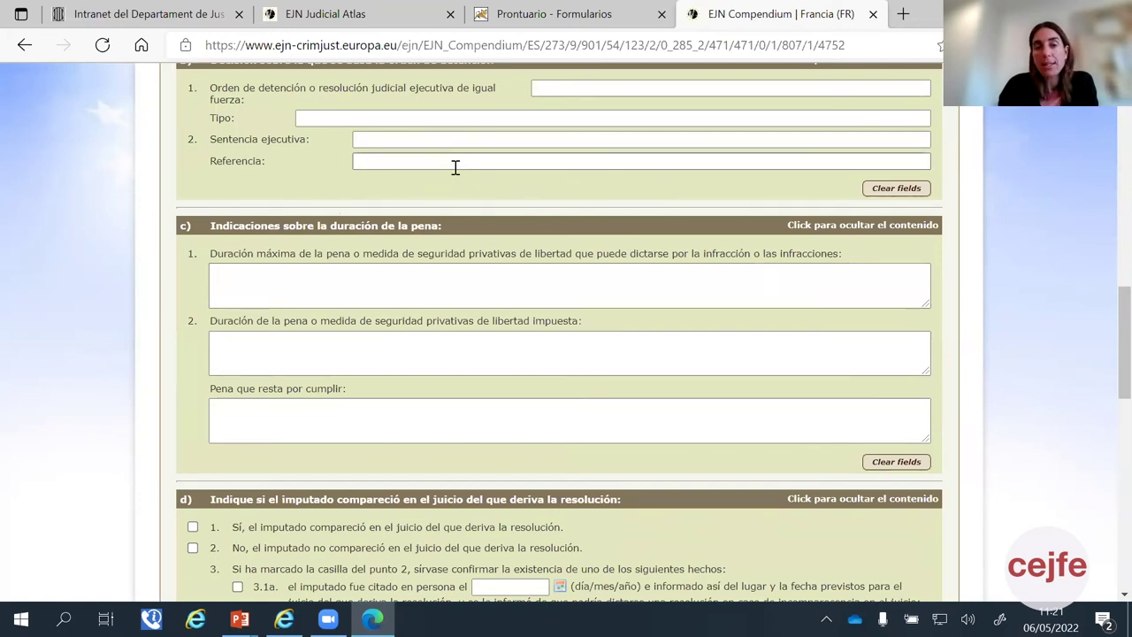
scroll(572, 226, "down", 1)
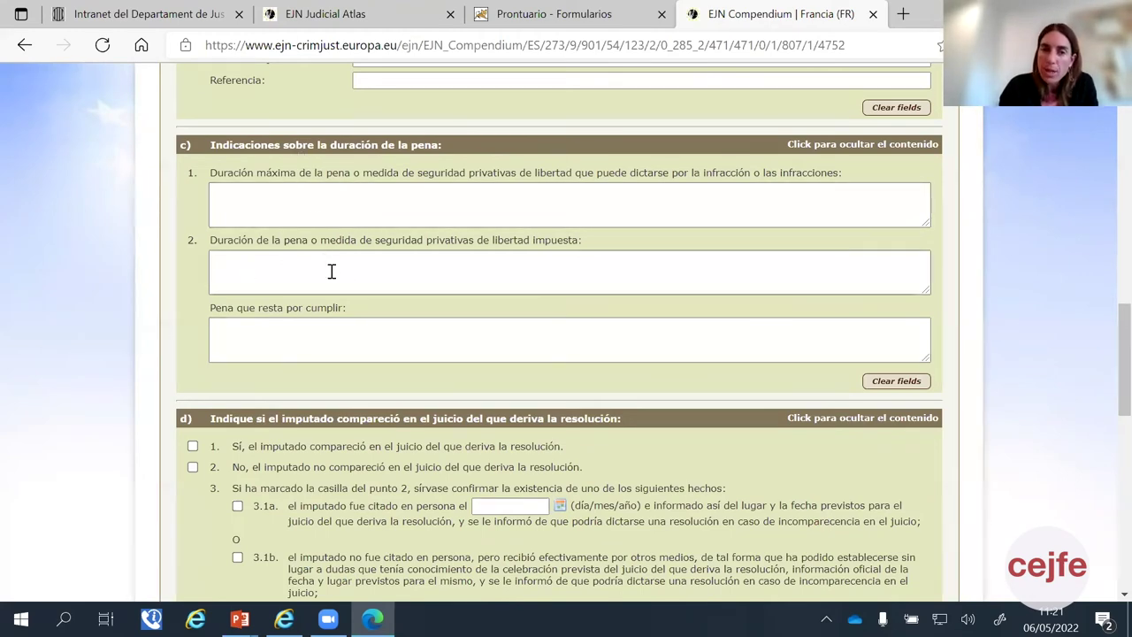
Step: Examine the options of section d) for an accused who did not appear at trial, from point 3.1a through point 3.4
scroll(332, 271, "down", 3)
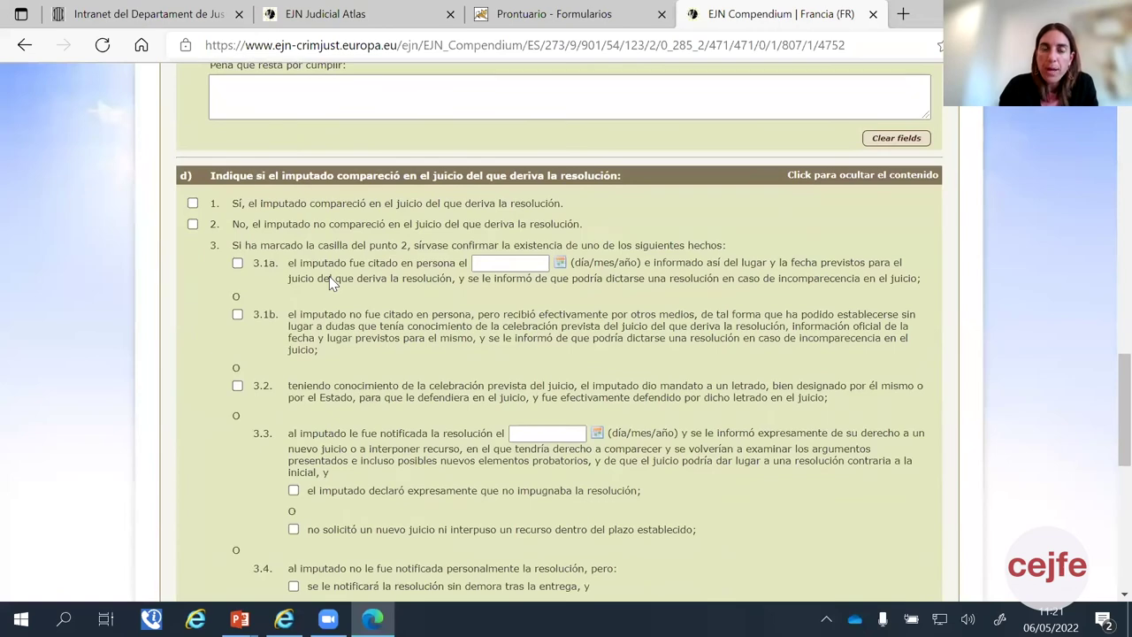
scroll(263, 323, "up", 1)
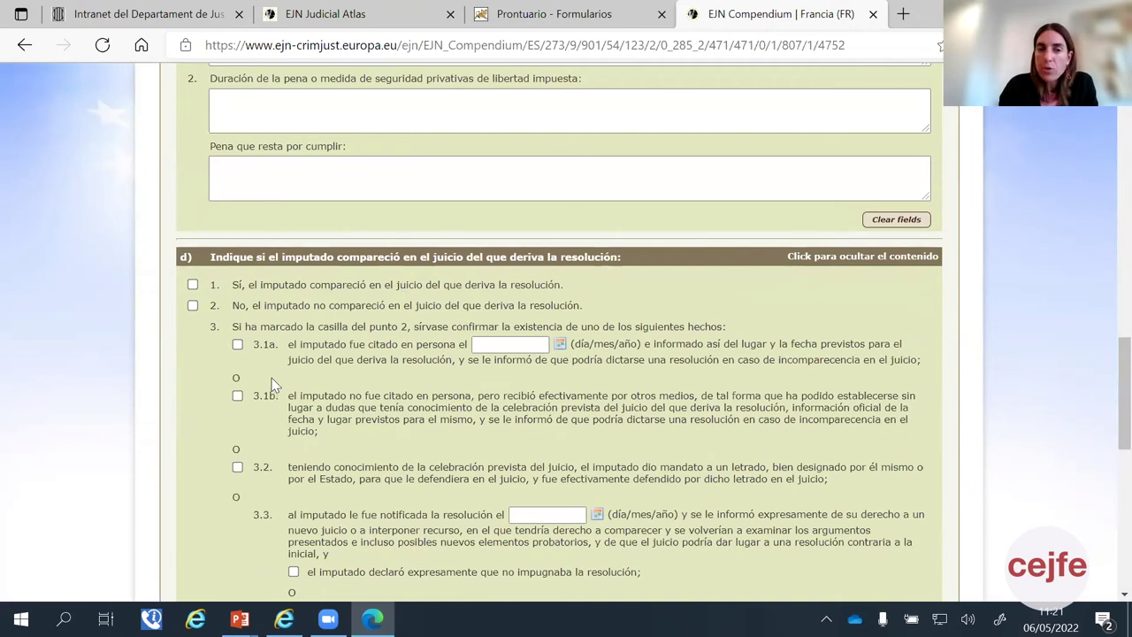
scroll(274, 385, "down", 1)
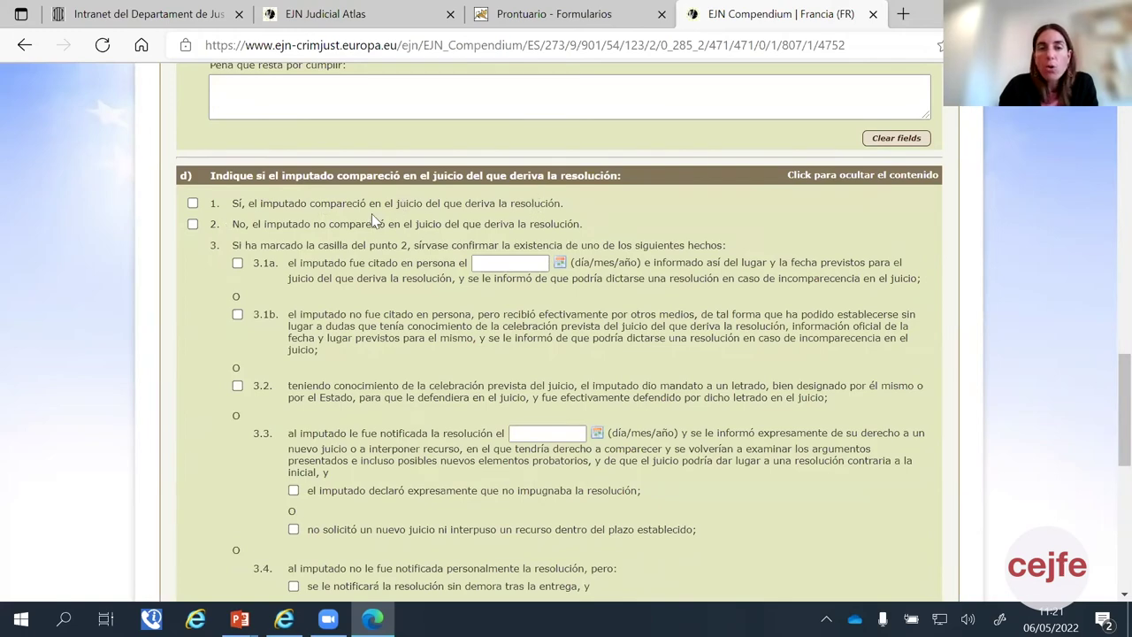
scroll(500, 235, "down", 1)
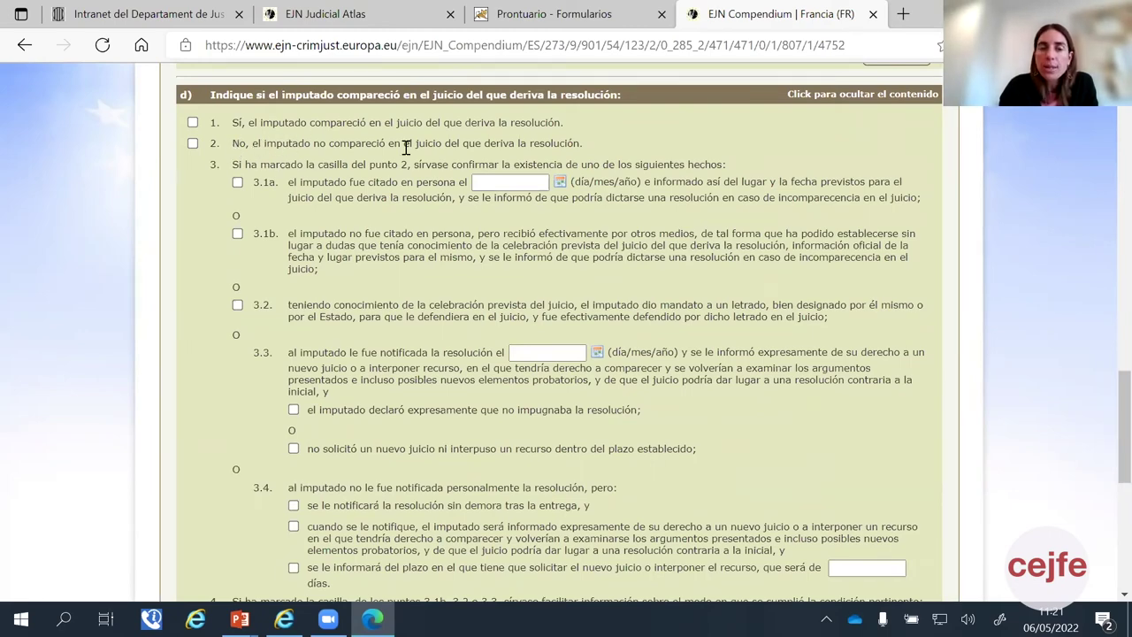
scroll(398, 152, "down", 1)
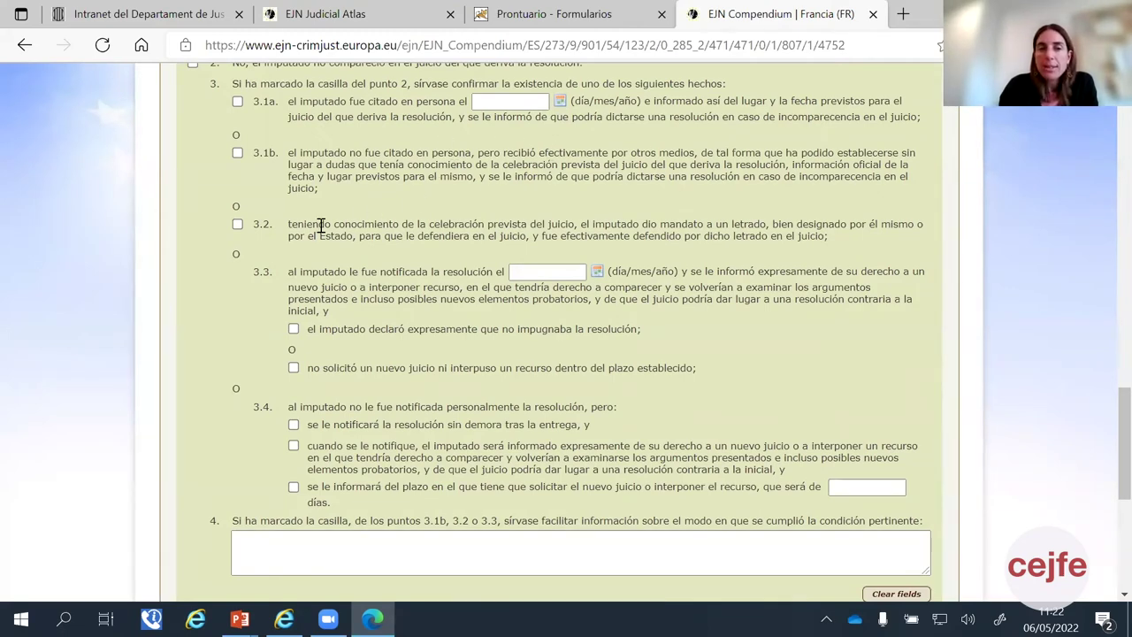
scroll(320, 225, "down", 1)
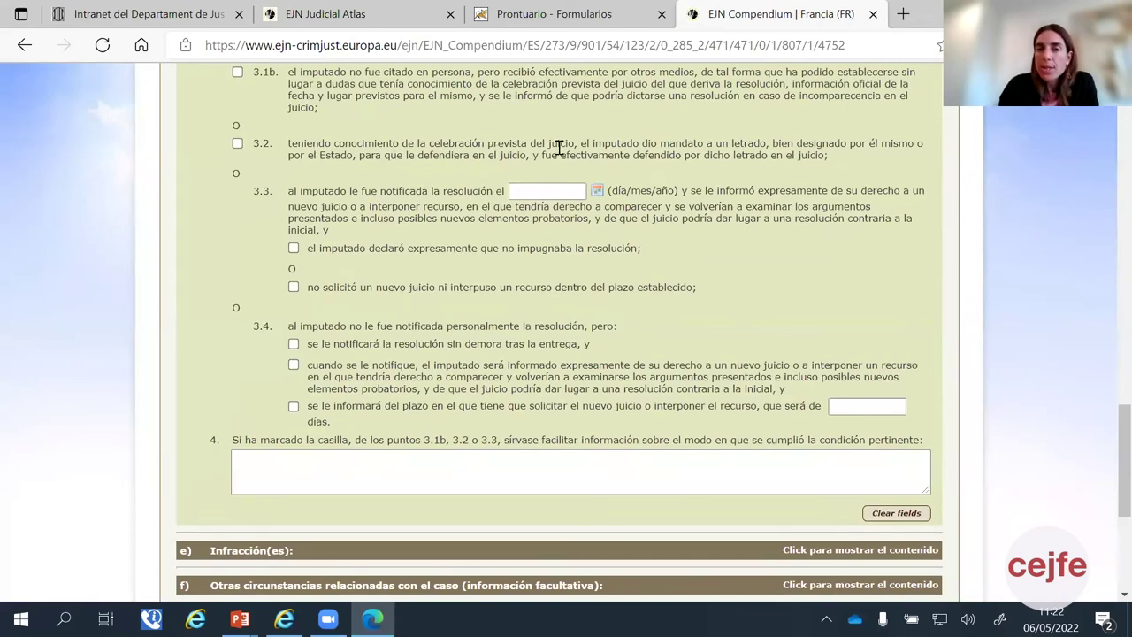
scroll(540, 146, "down", 1)
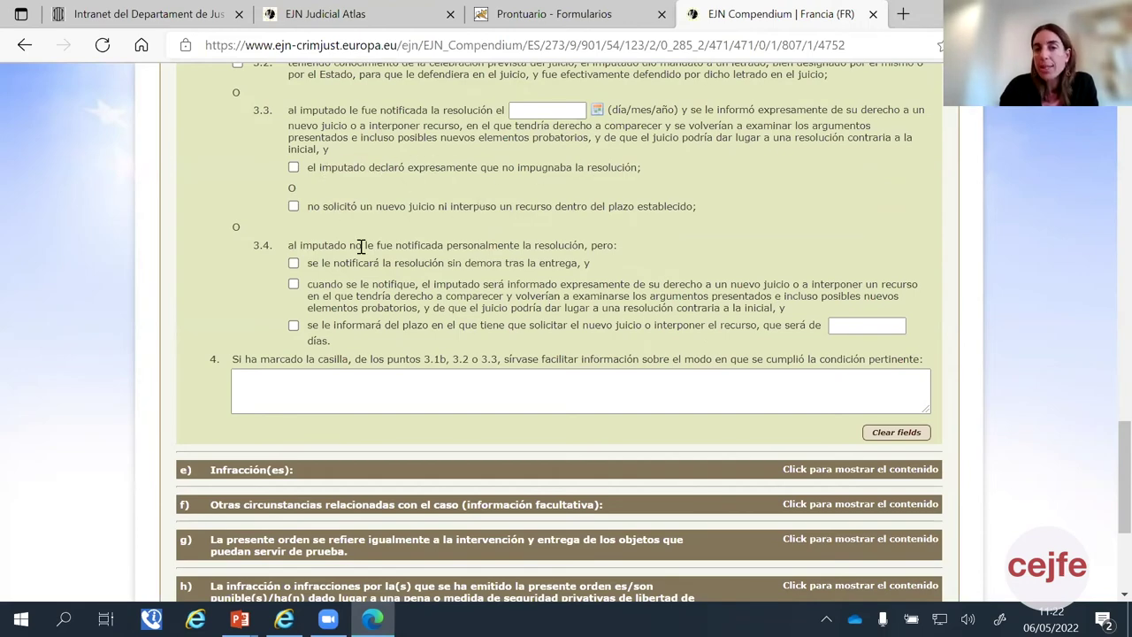
scroll(354, 194, "down", 1)
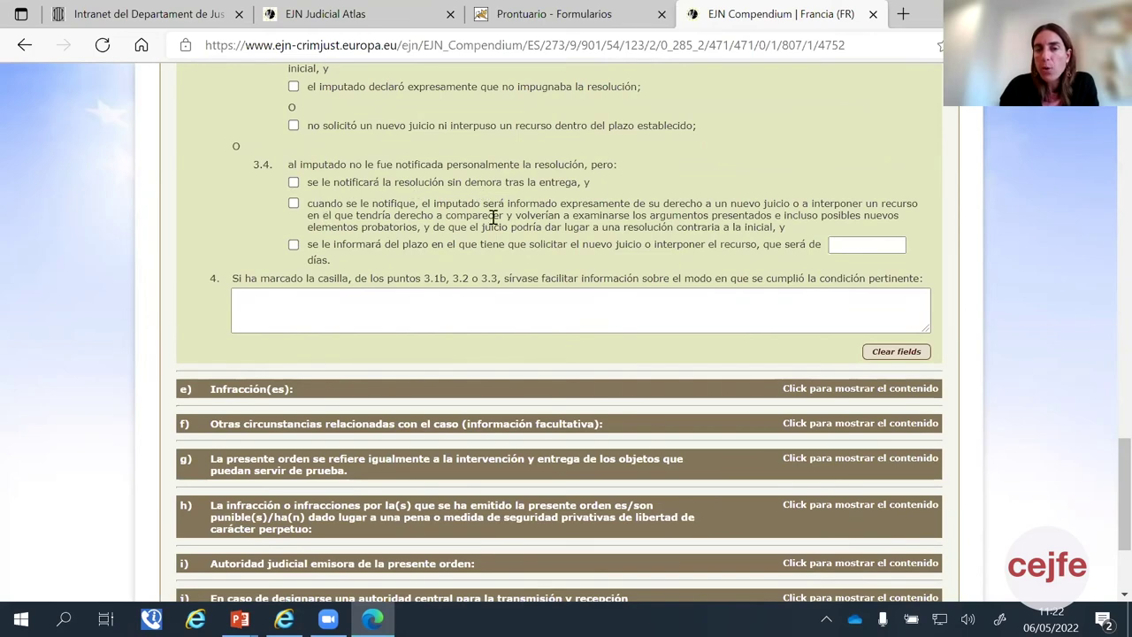
scroll(358, 217, "down", 1)
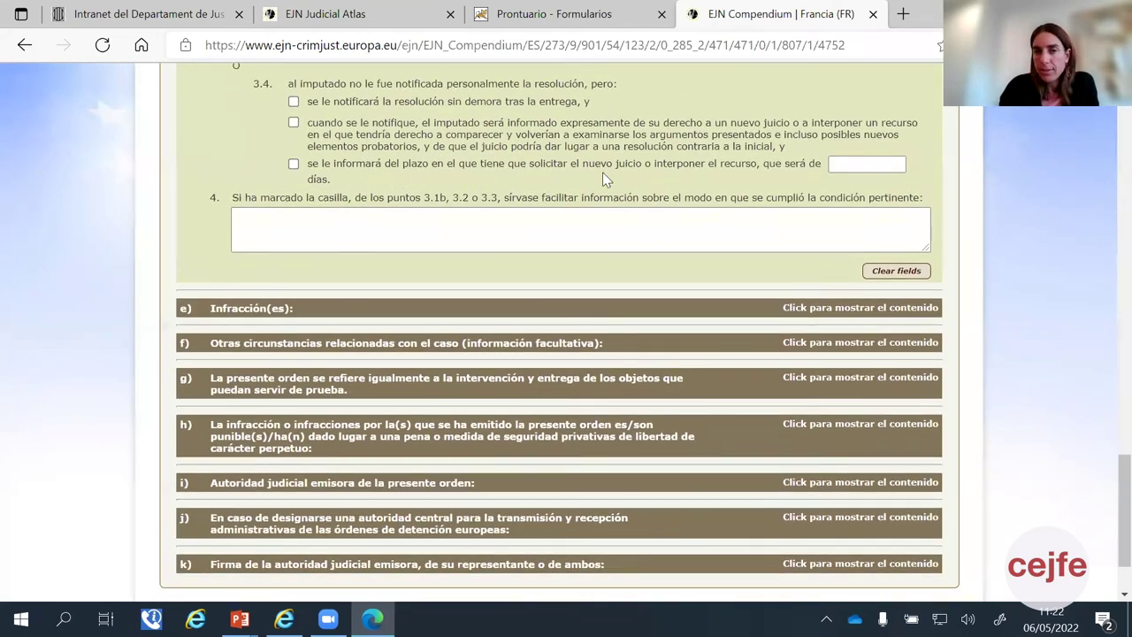
Step: Highlight the new trial or appeal wording in point 3.4 and review the whole of section d) once more
left_click_drag(587, 164, 764, 165)
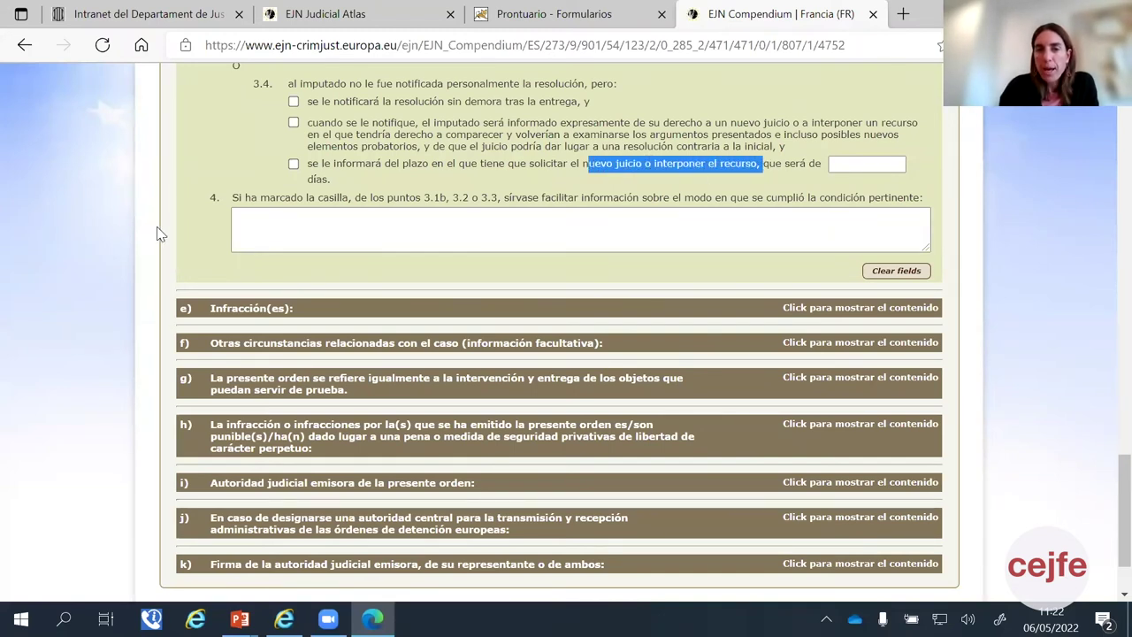
scroll(258, 192, "up", 2)
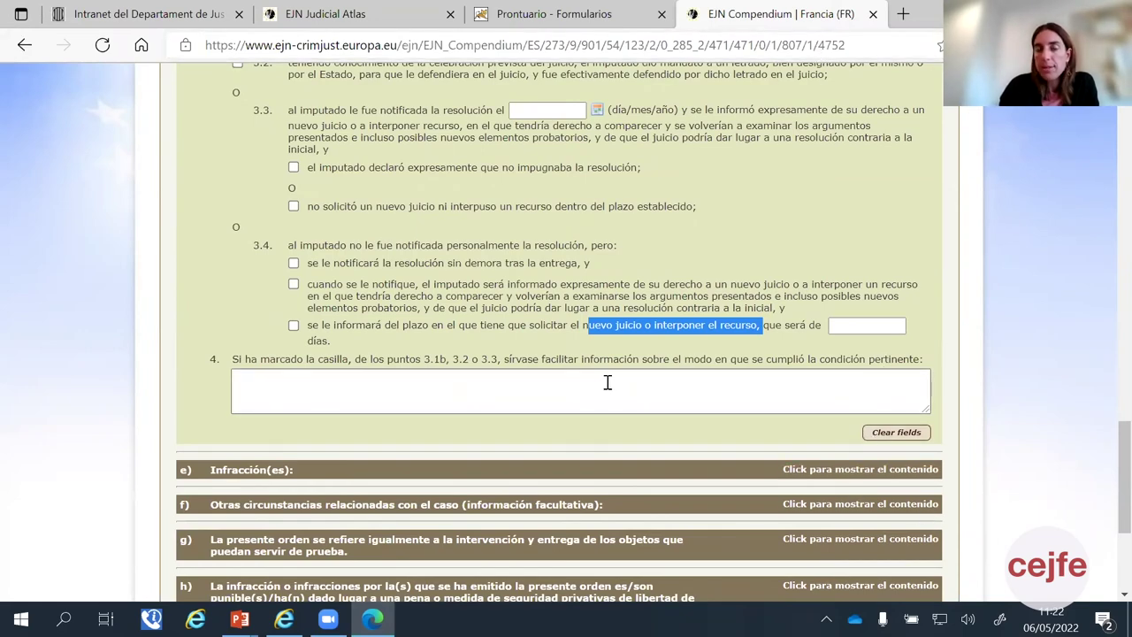
scroll(608, 382, "down", 1)
scroll(607, 382, "up", 5)
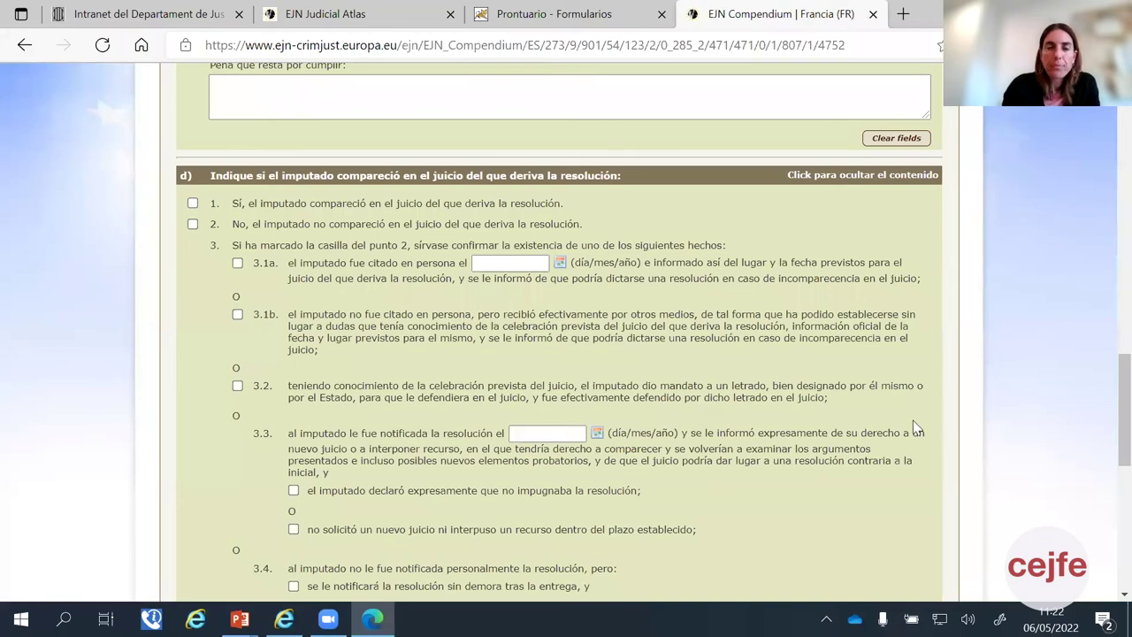
scroll(481, 270, "down", 5)
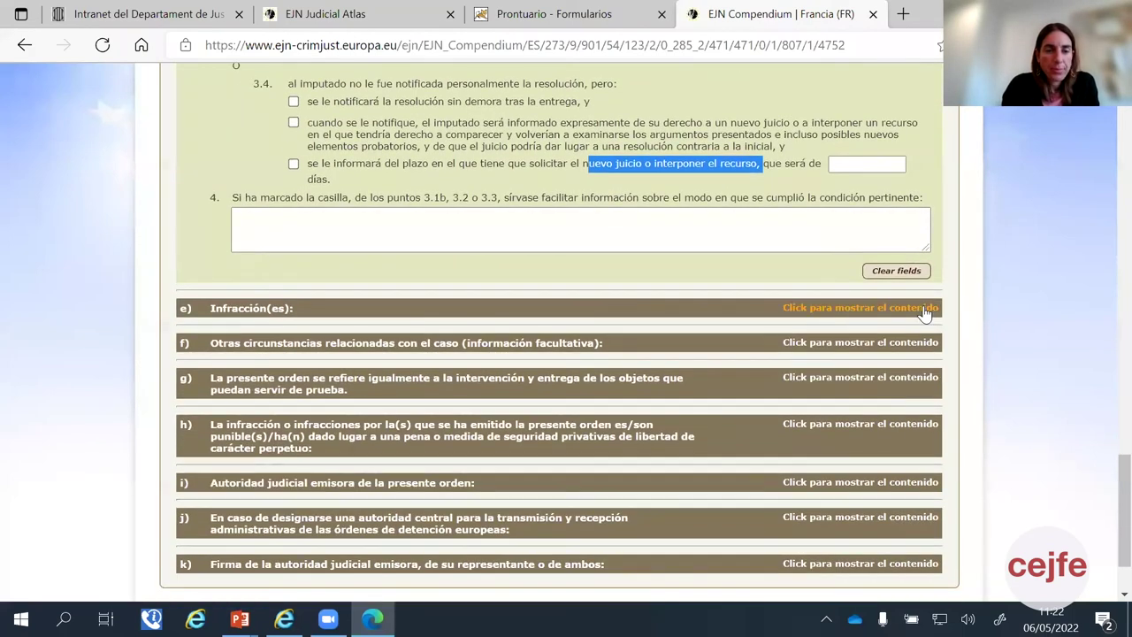
Step: Expand section e) Infracción(es) and set the total number of offences covered by the order to 1
left_click(237, 310)
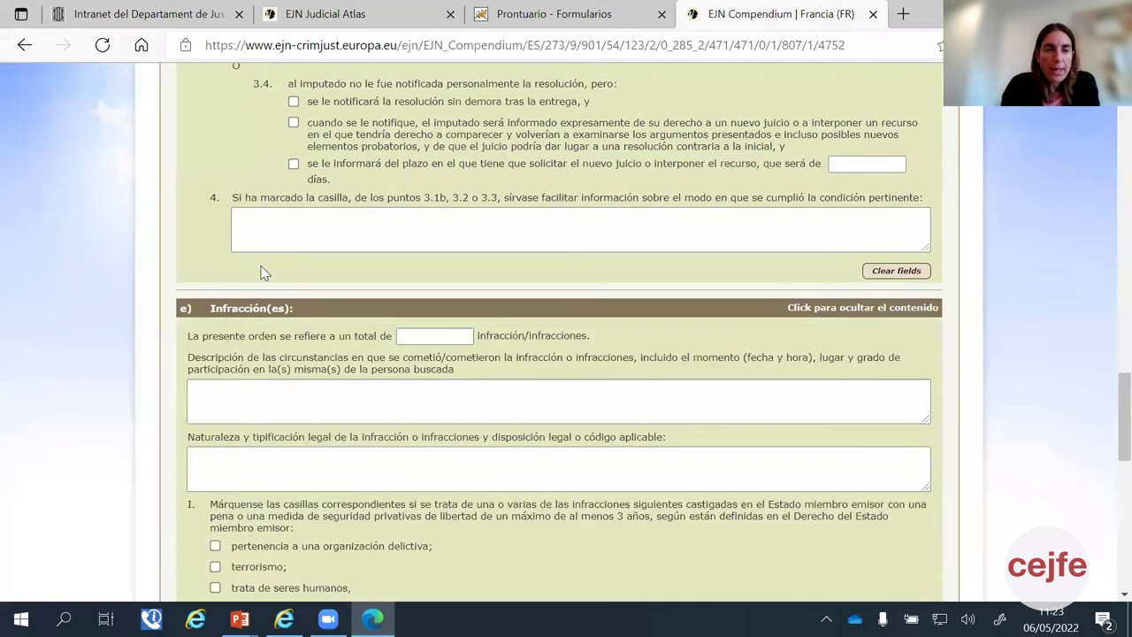
scroll(256, 283, "down", 1)
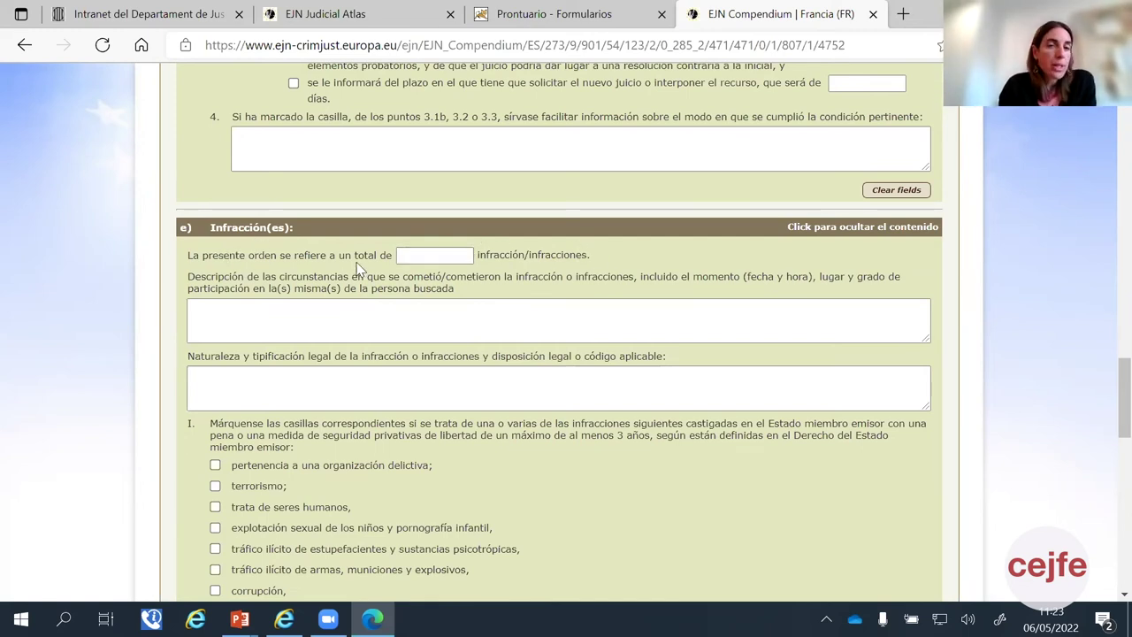
left_click(425, 255)
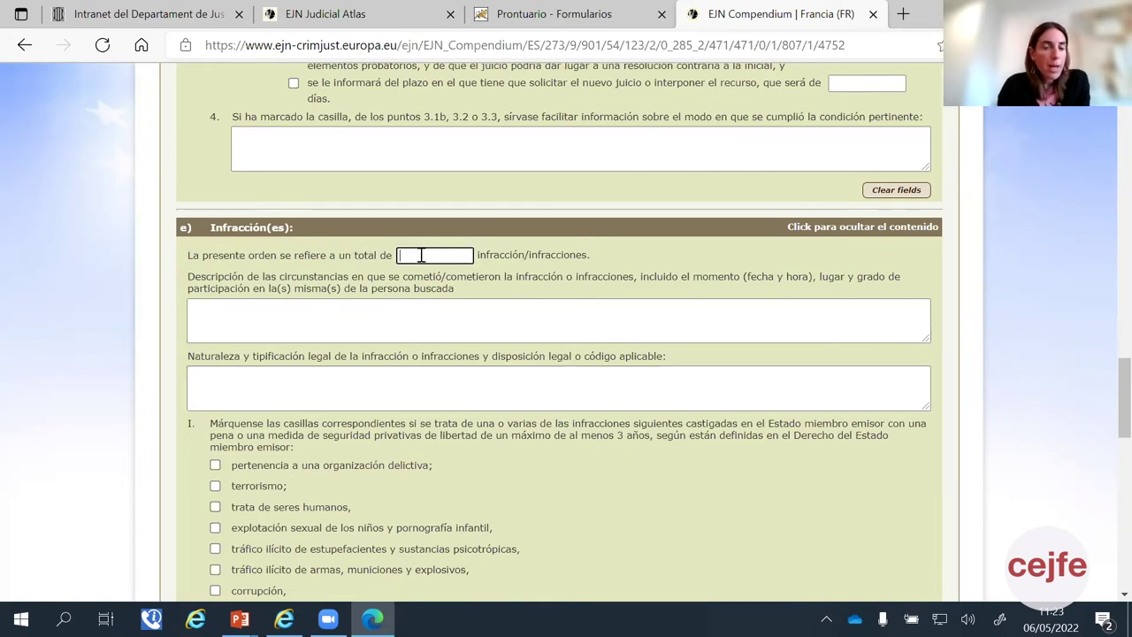
type("1")
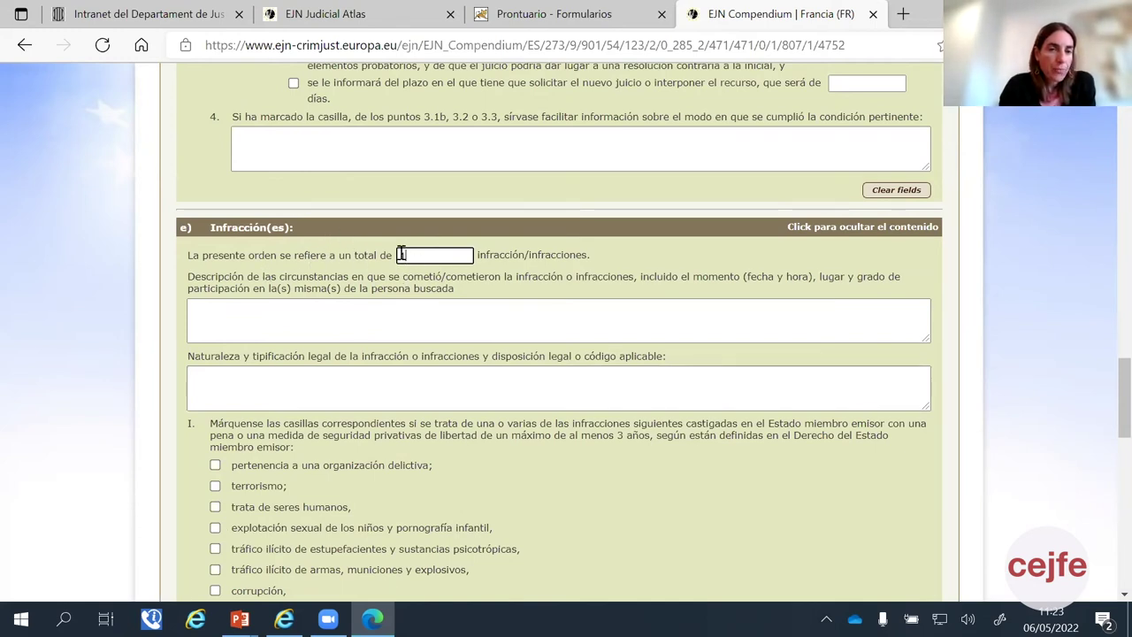
Step: Examine the section e) fields for the description of the circumstances and the legal classification of the offence
scroll(250, 212, "down", 1)
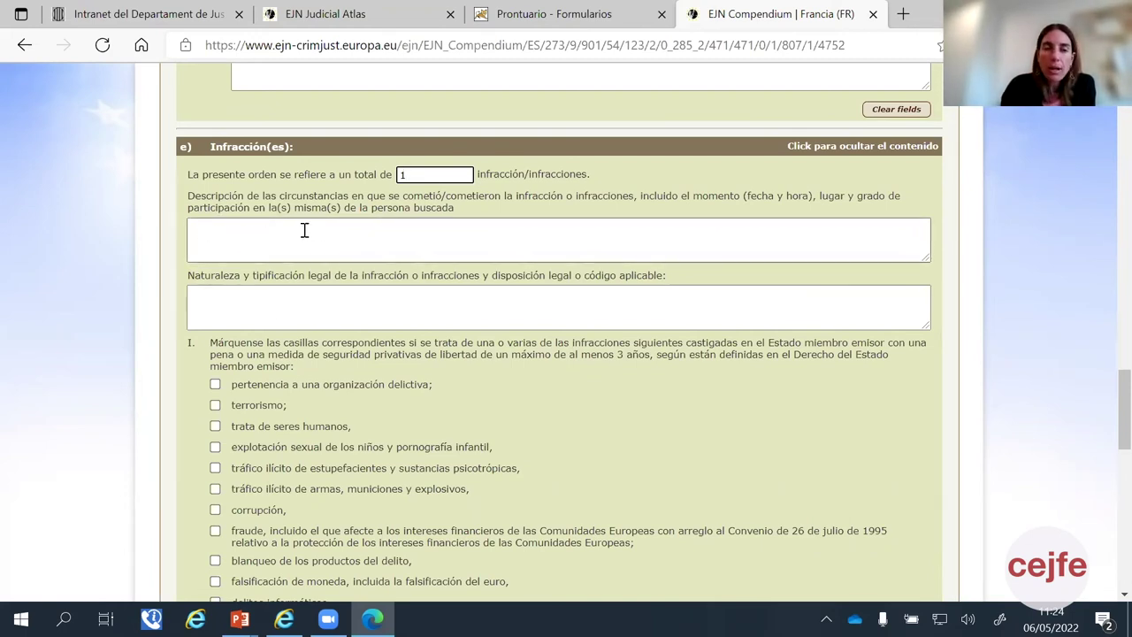
scroll(266, 223, "down", 1)
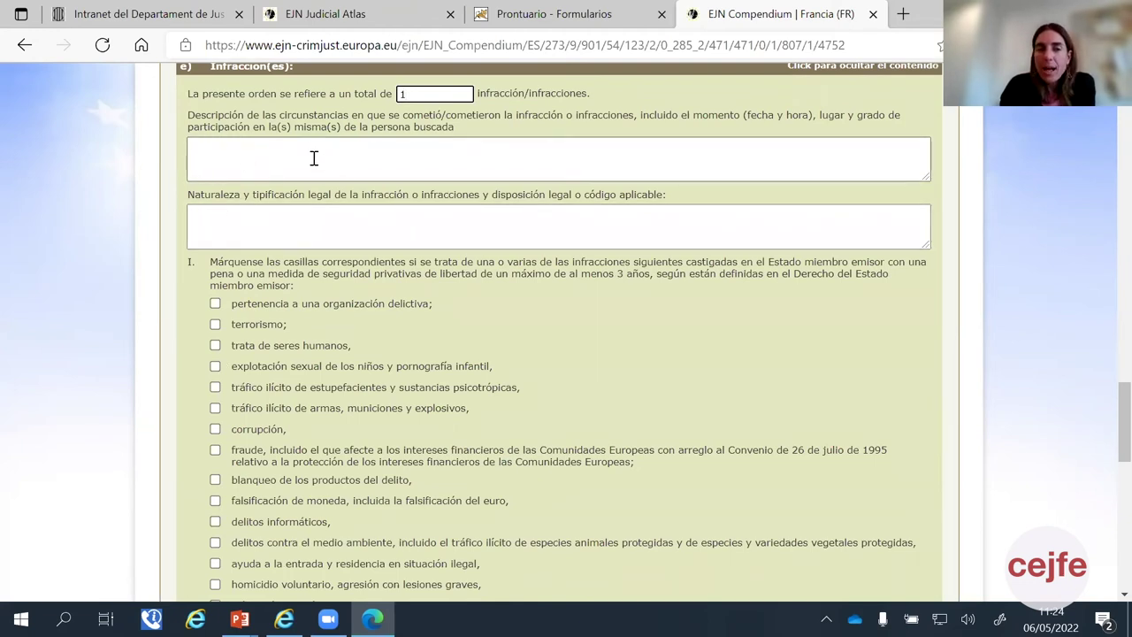
scroll(303, 144, "down", 1)
scroll(274, 182, "up", 1)
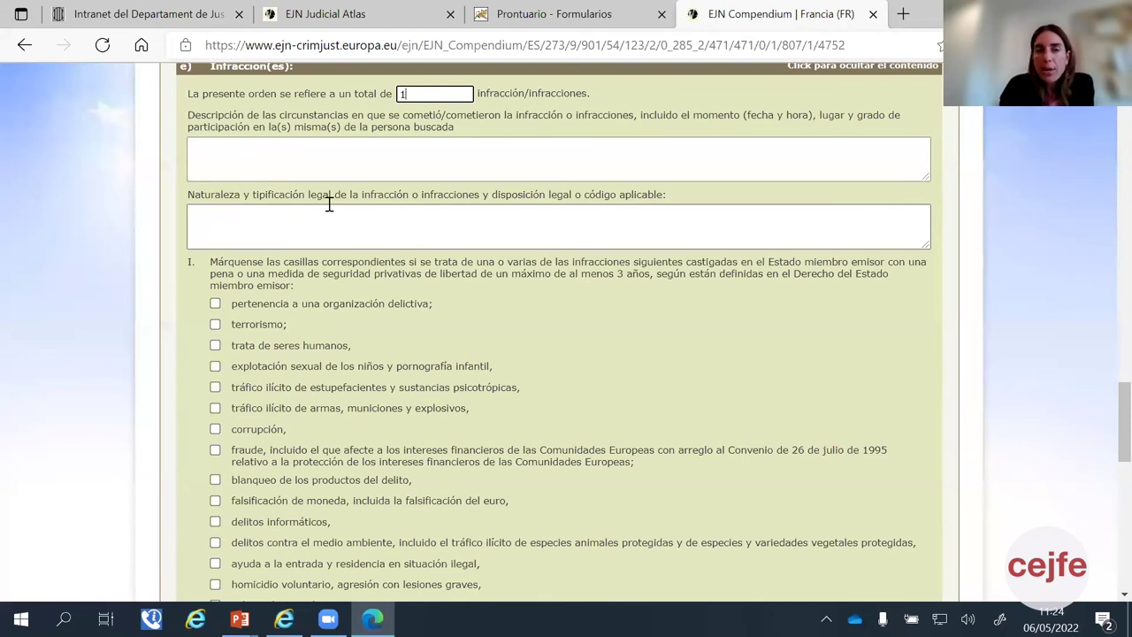
left_click(213, 216)
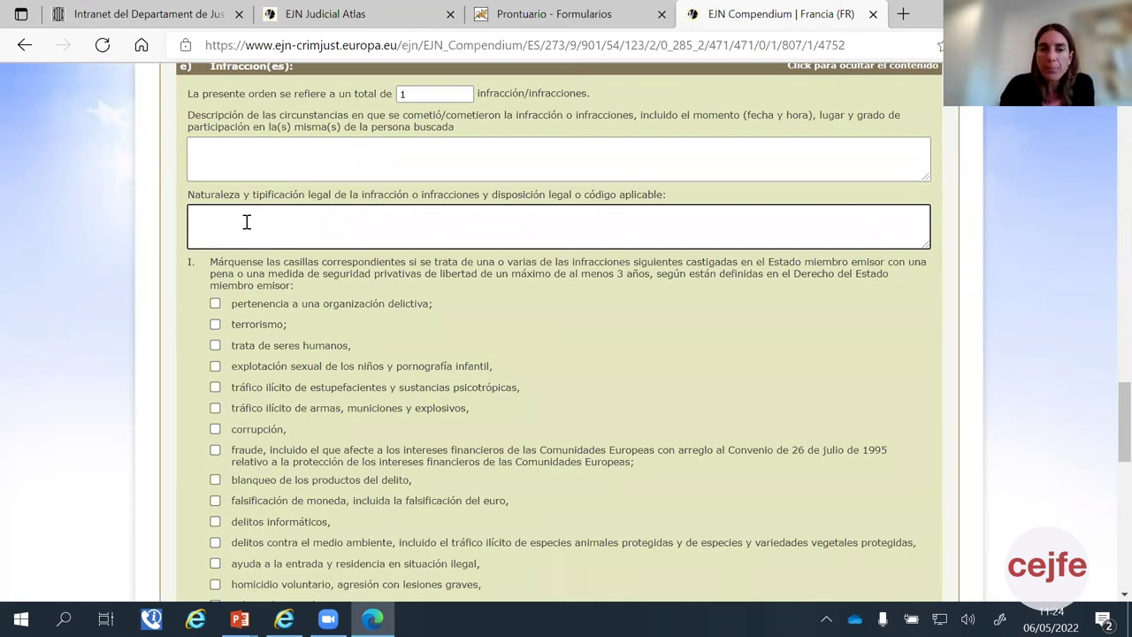
Step: In list I, highlight the "menos 3 años" condition and mark tráfico ilícito de estupefacientes y sustancias psicotrópicas as the offence
scroll(250, 230, "down", 1)
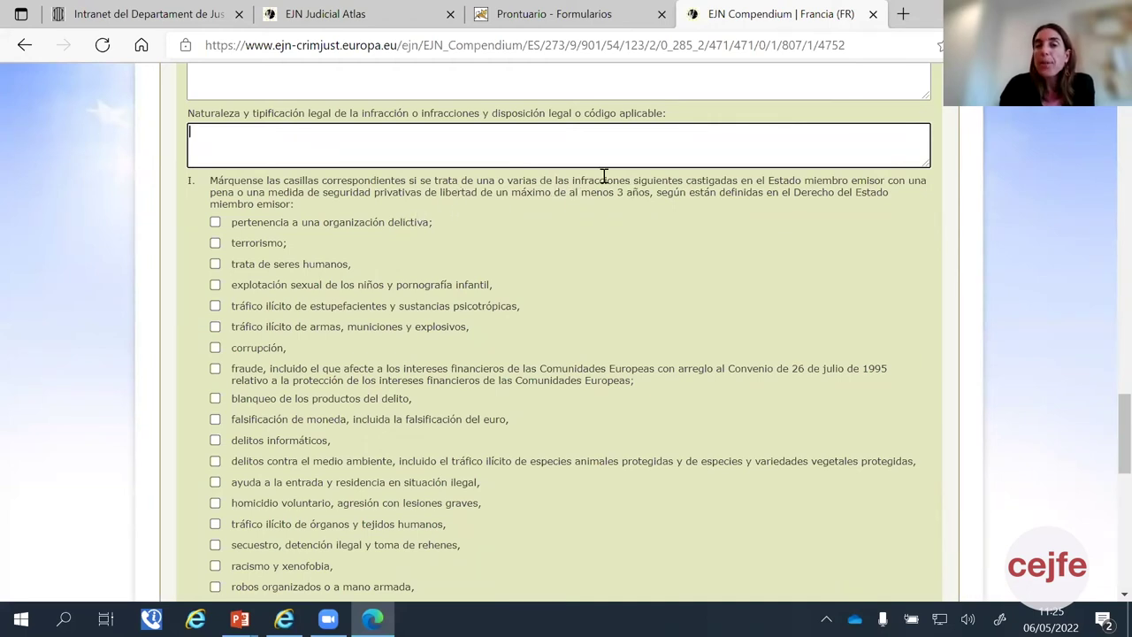
left_click_drag(582, 192, 657, 192)
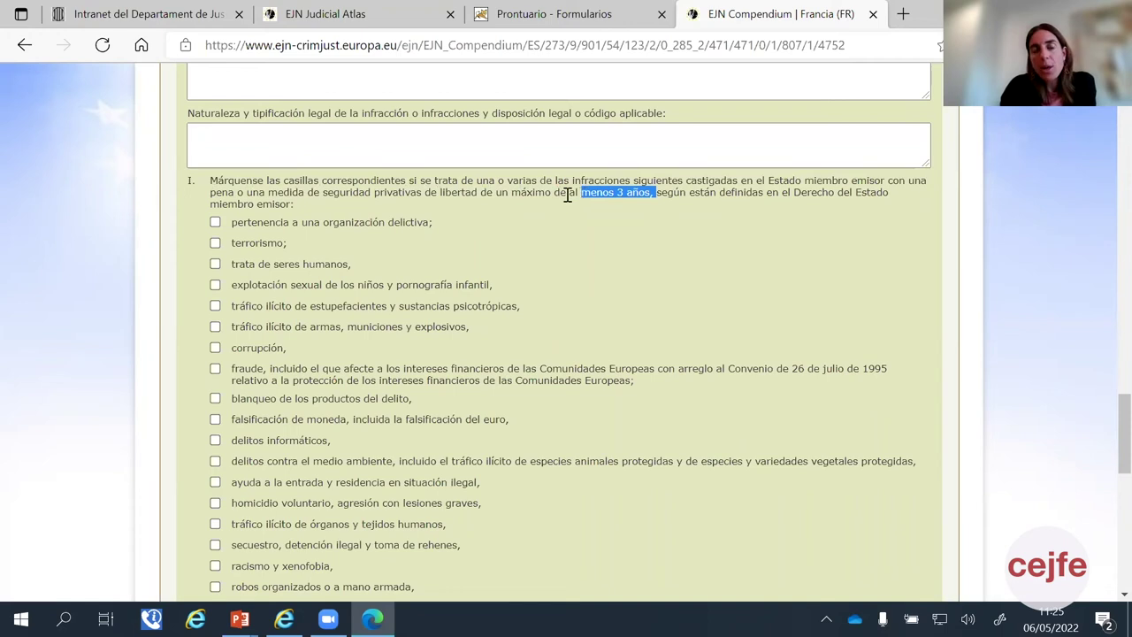
scroll(481, 192, "down", 1)
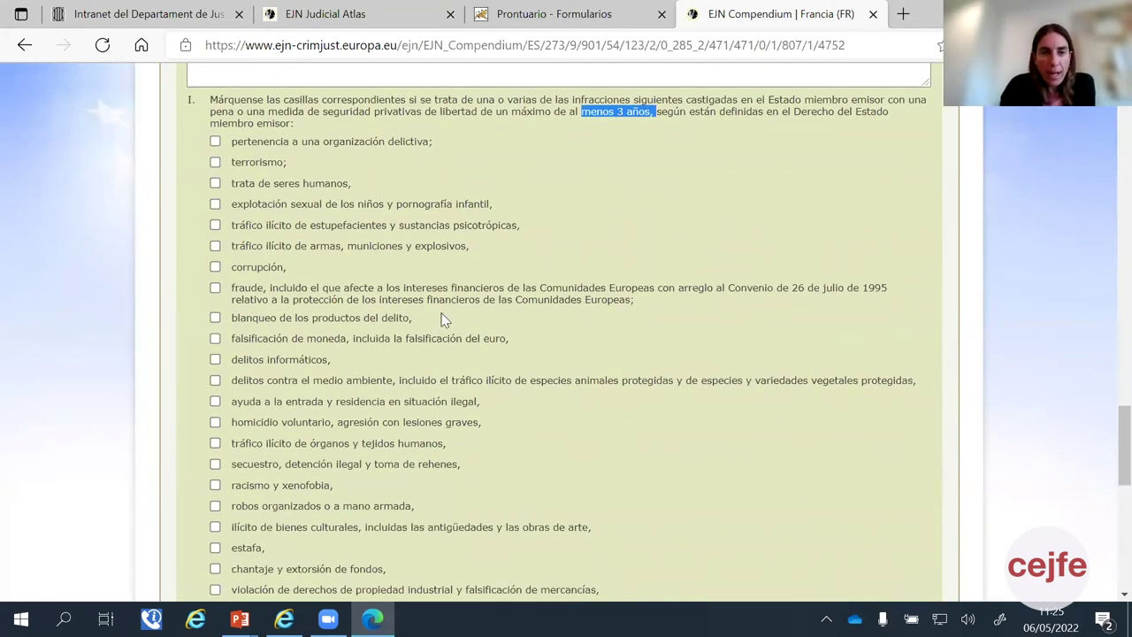
left_click(215, 226)
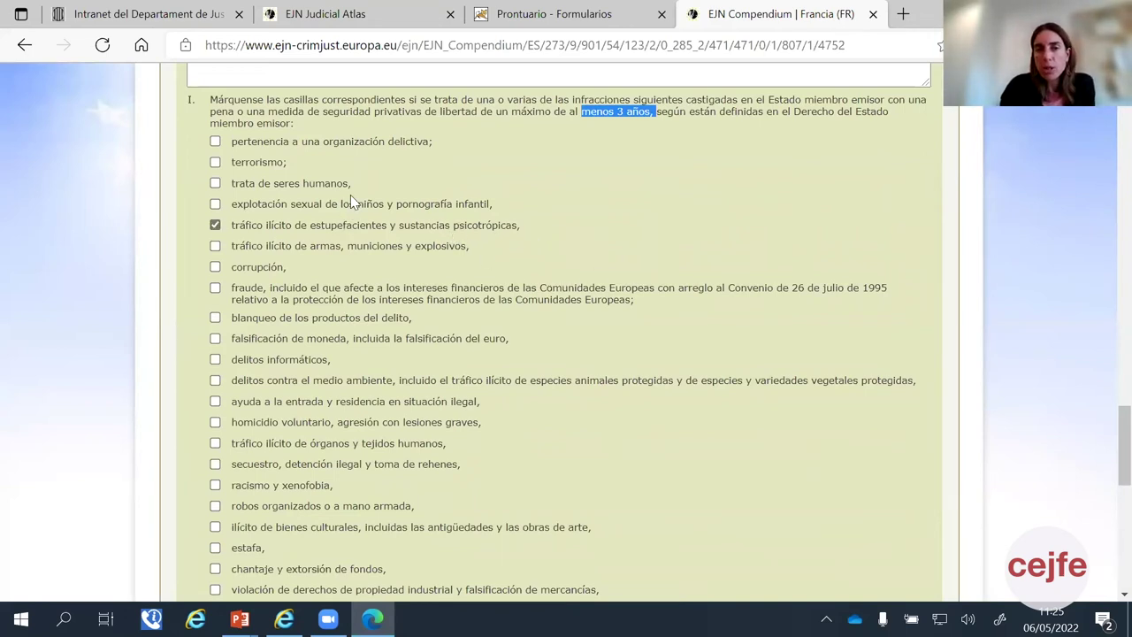
Step: Examine the other offence categories in list I of section e)
scroll(336, 177, "down", 5)
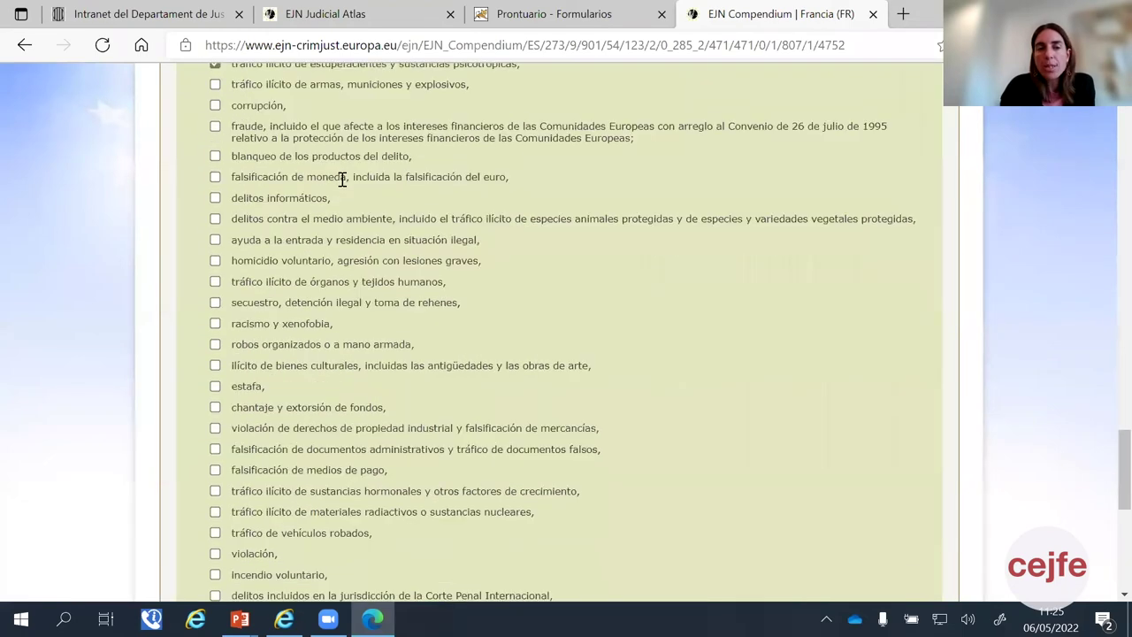
scroll(344, 191, "up", 5)
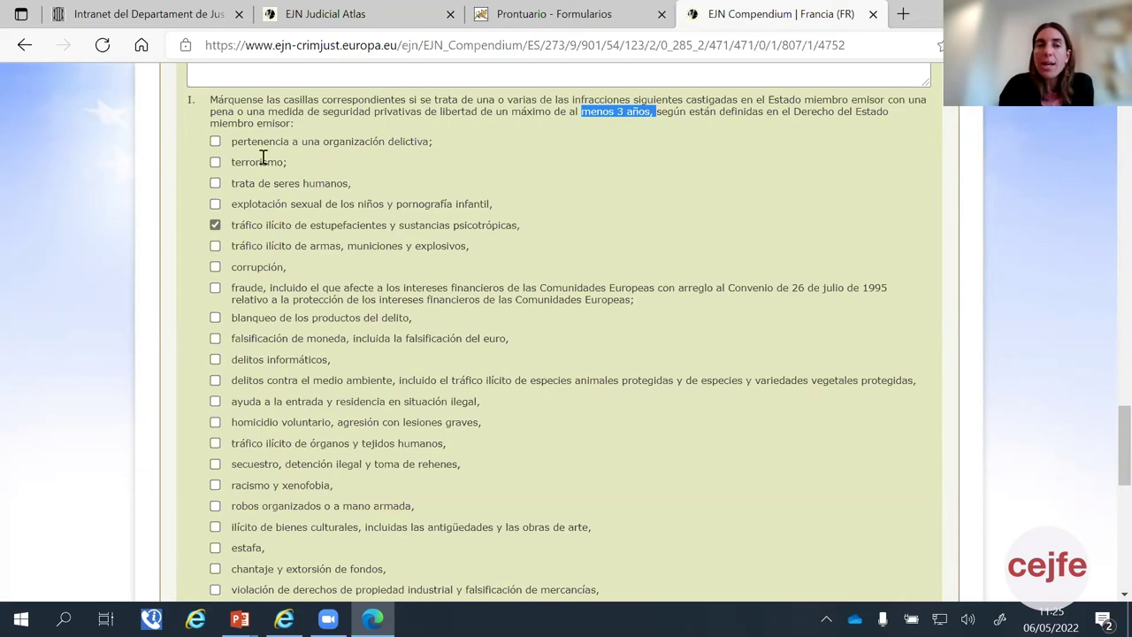
scroll(269, 173, "down", 1)
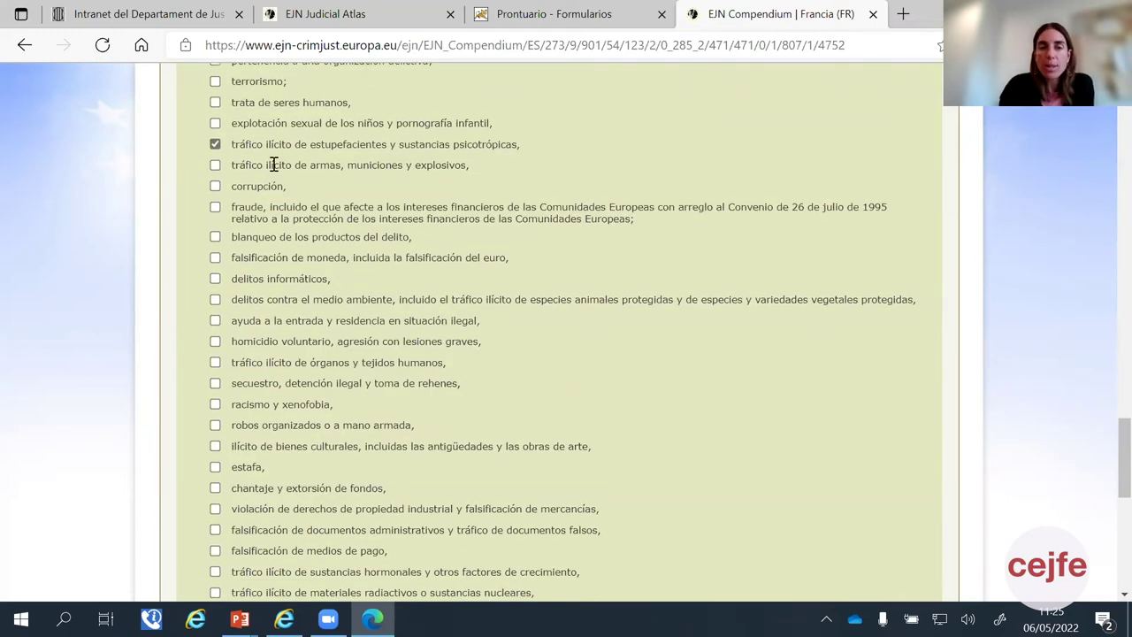
scroll(286, 183, "up", 1)
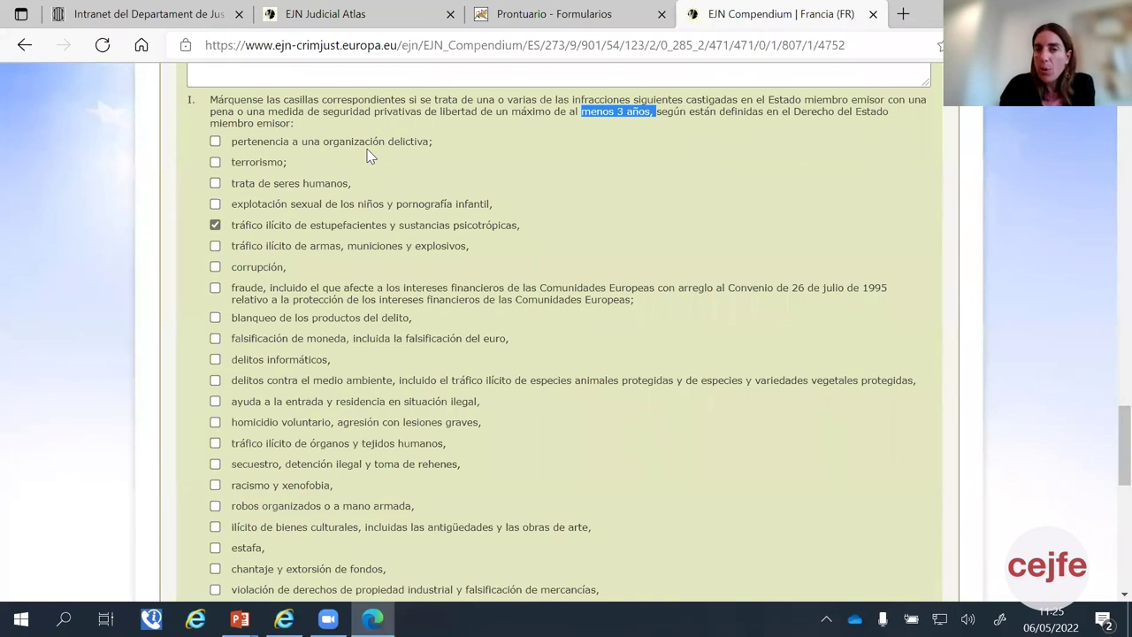
Step: Examine the remaining offences in list I and the point II field for describing offences not listed there
scroll(365, 152, "down", 1)
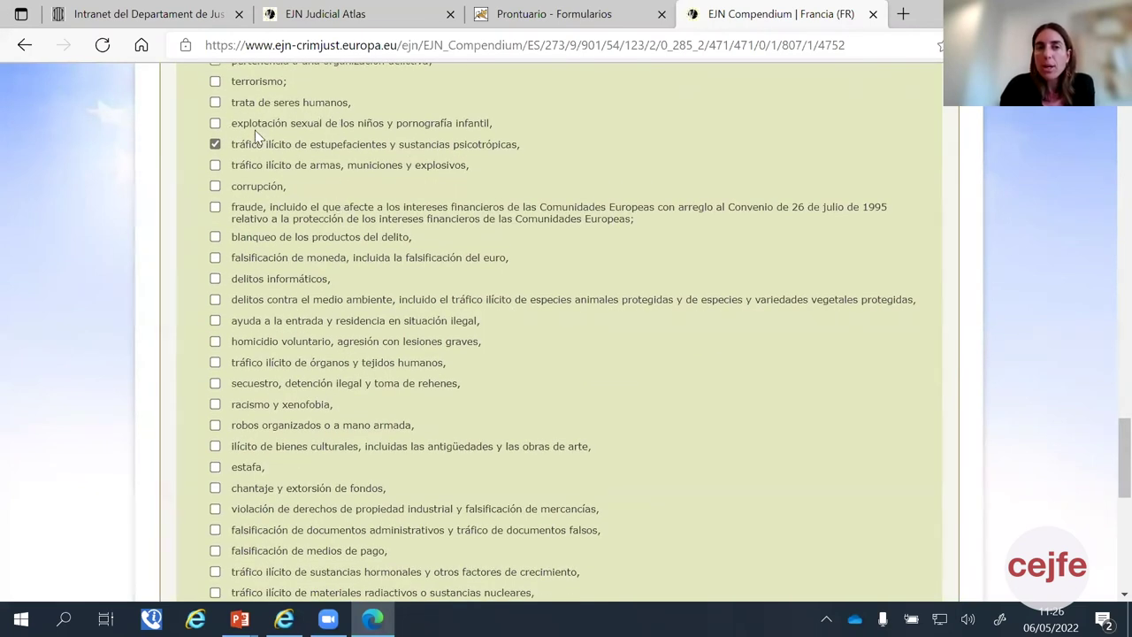
scroll(298, 227, "down", 1)
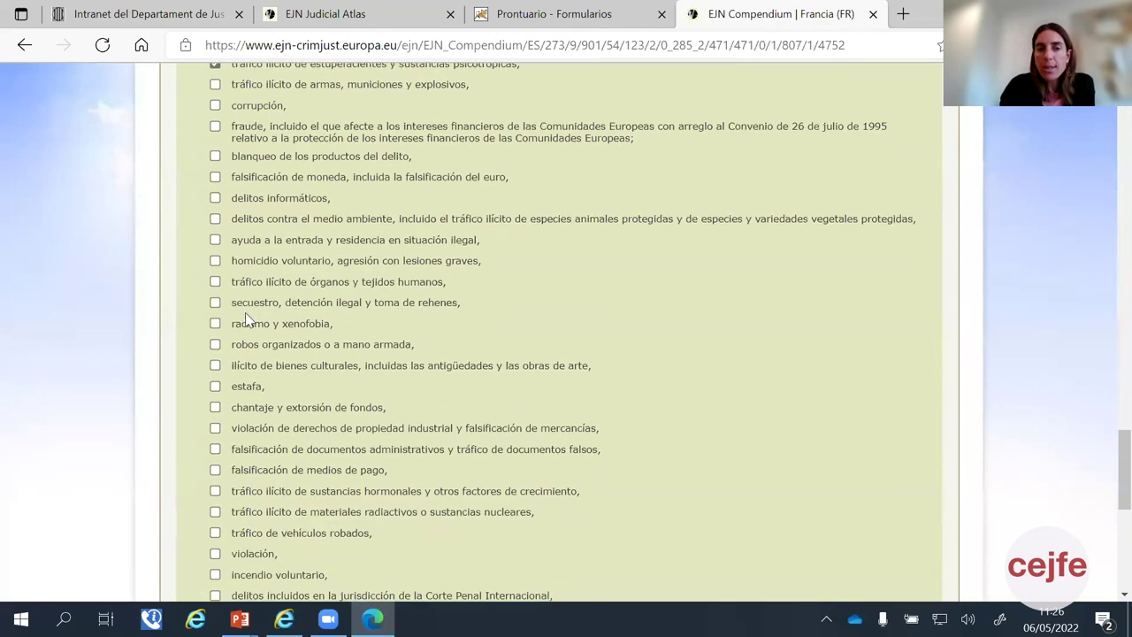
scroll(252, 321, "down", 1)
scroll(261, 323, "down", 2)
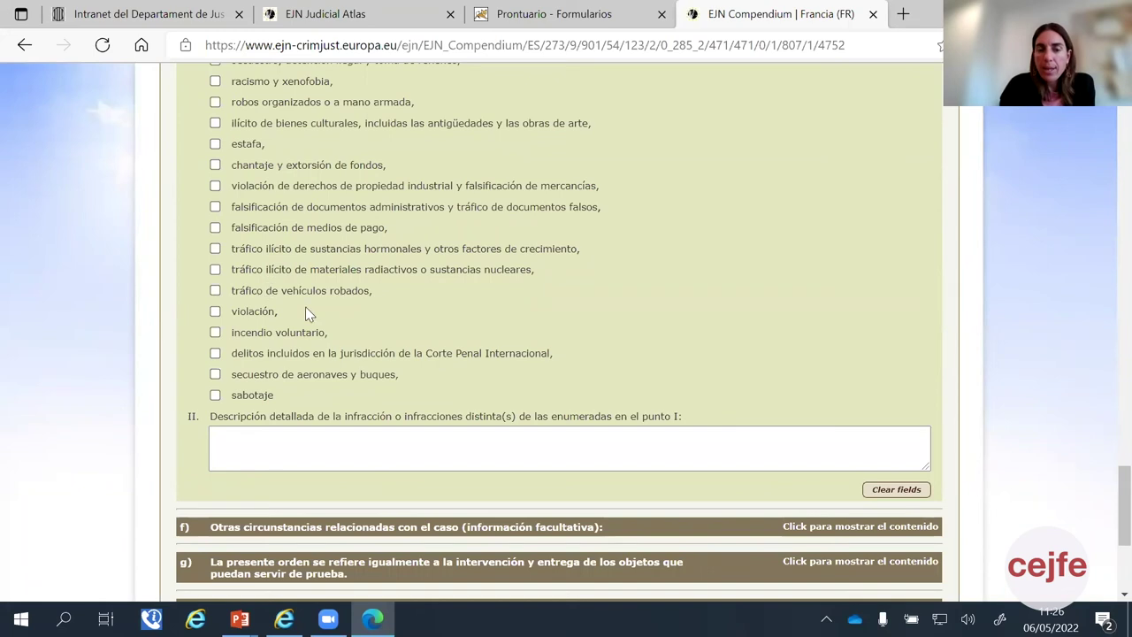
scroll(317, 334, "up", 2)
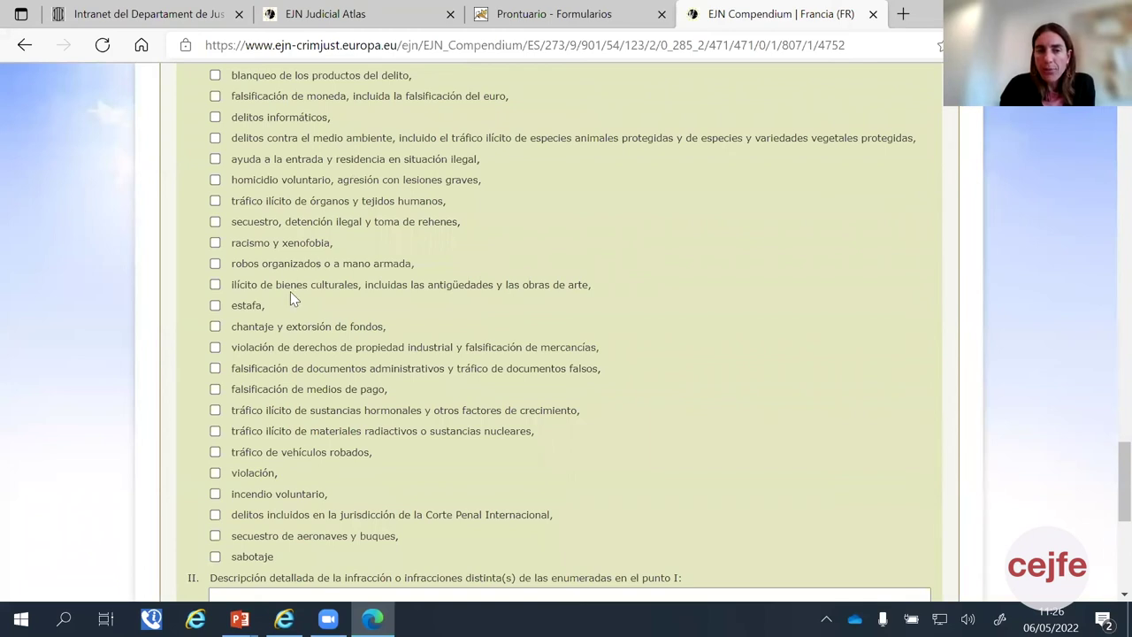
scroll(292, 292, "down", 2)
scroll(237, 311, "down", 1)
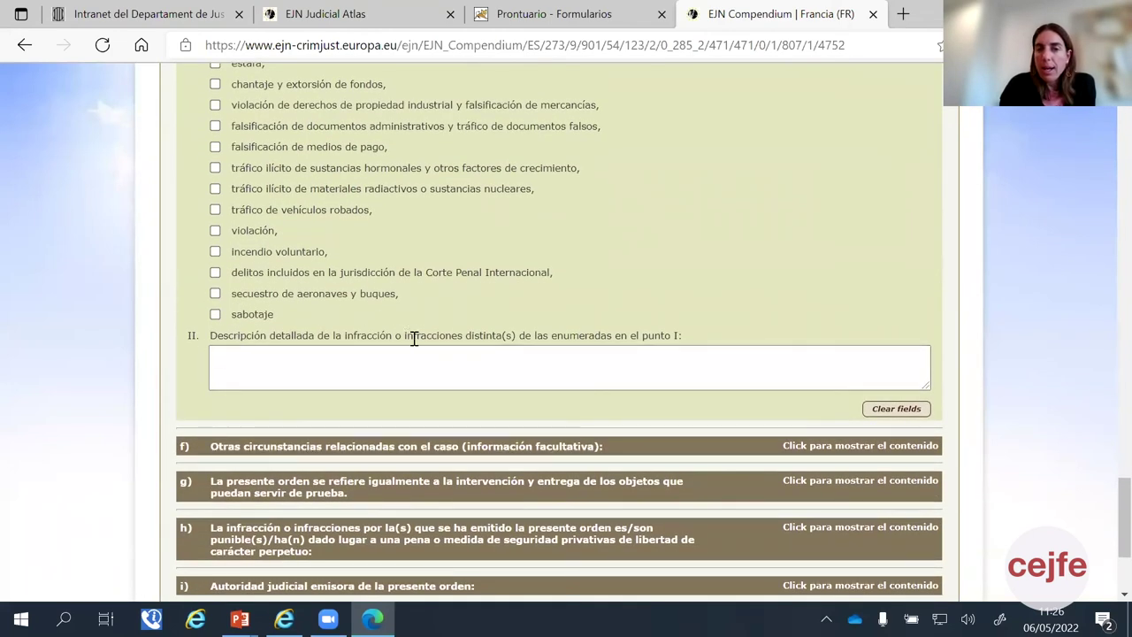
scroll(403, 336, "up", 4)
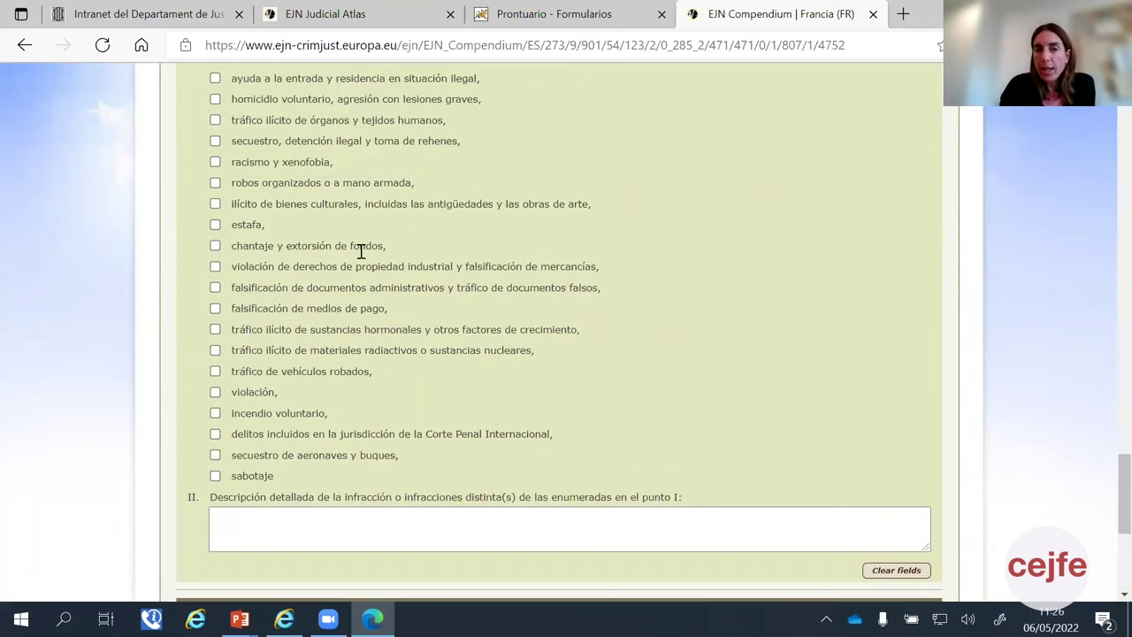
scroll(361, 256, "up", 2)
scroll(293, 299, "down", 6)
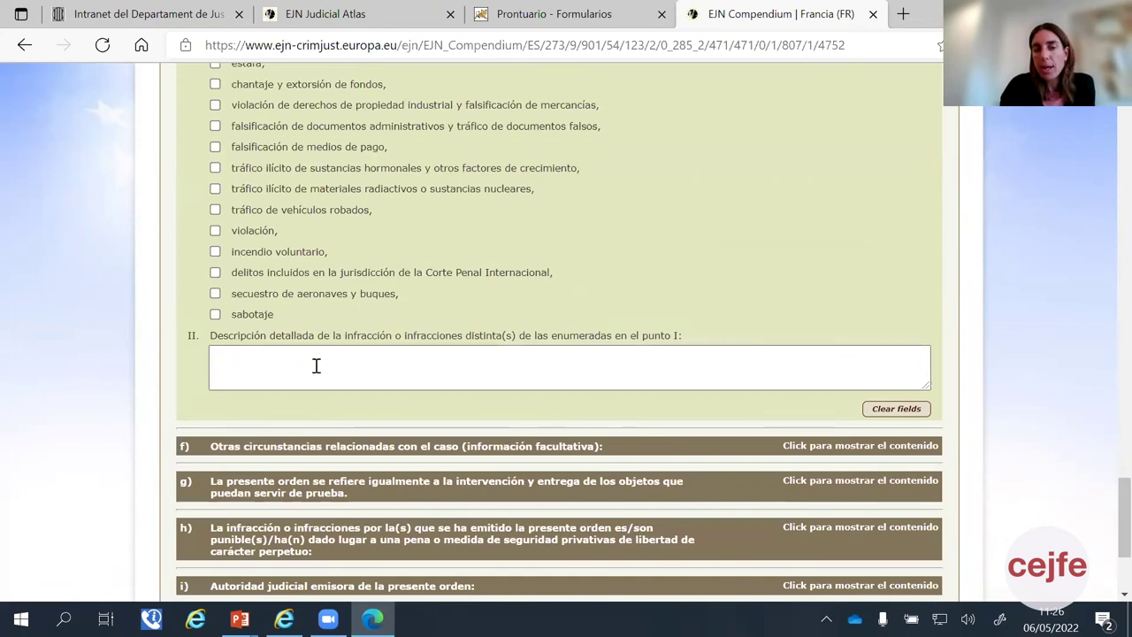
scroll(312, 365, "down", 1)
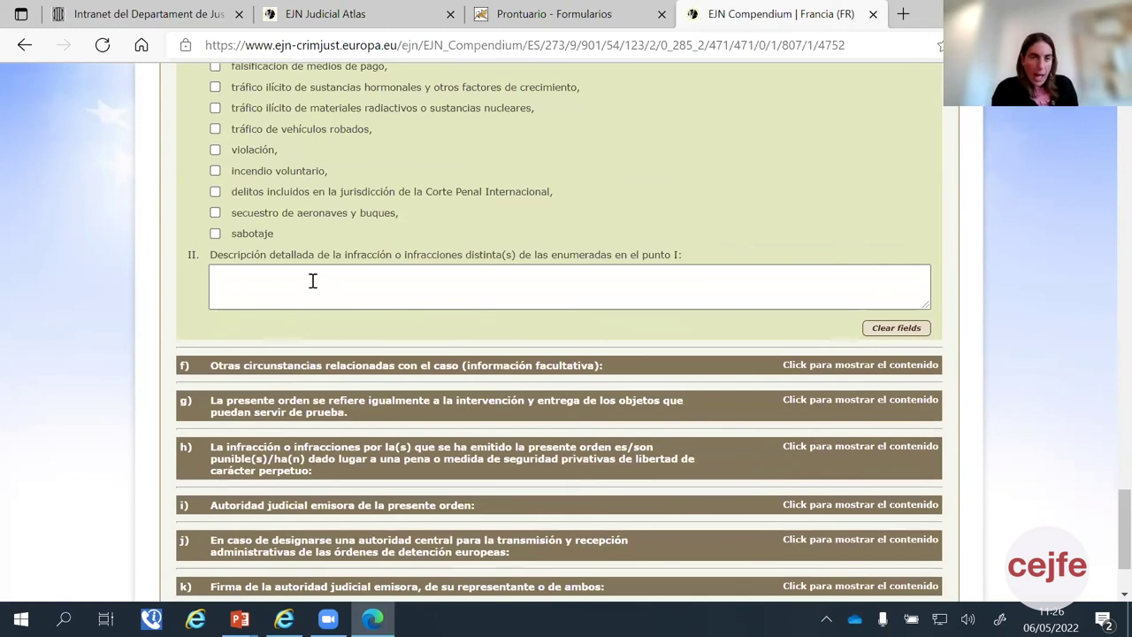
Step: Expand section f) Otras circunstancias, highlight "de plazos de prescripción" in its note, and place the cursor in the observations field
left_click(274, 366)
scroll(283, 366, "down", 1)
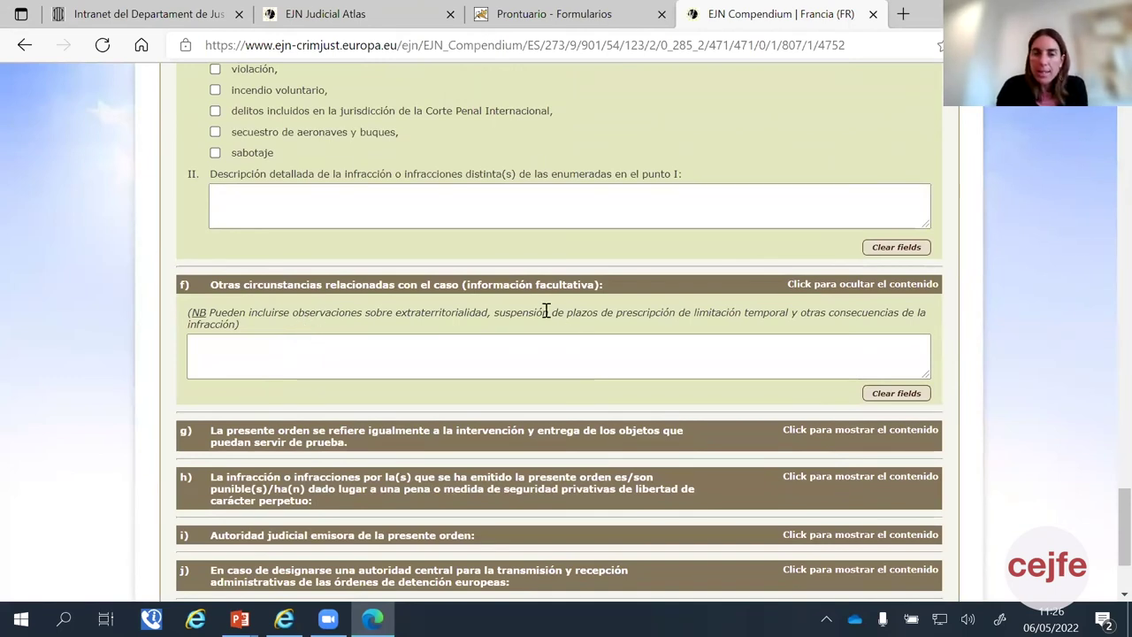
left_click_drag(552, 312, 686, 313)
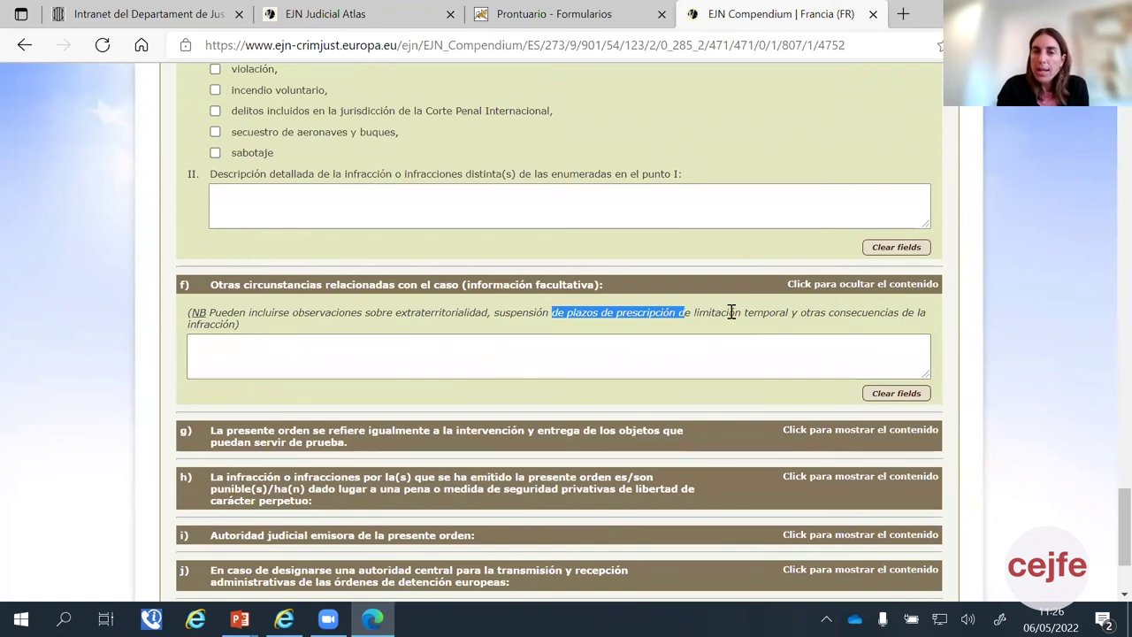
left_click(204, 347)
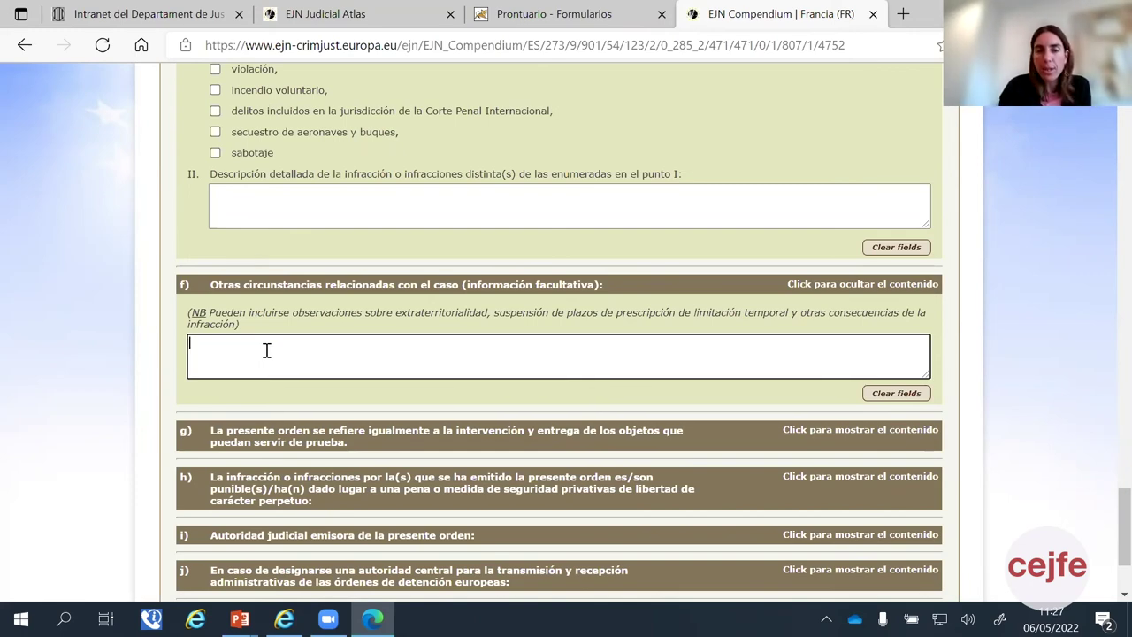
scroll(265, 350, "down", 1)
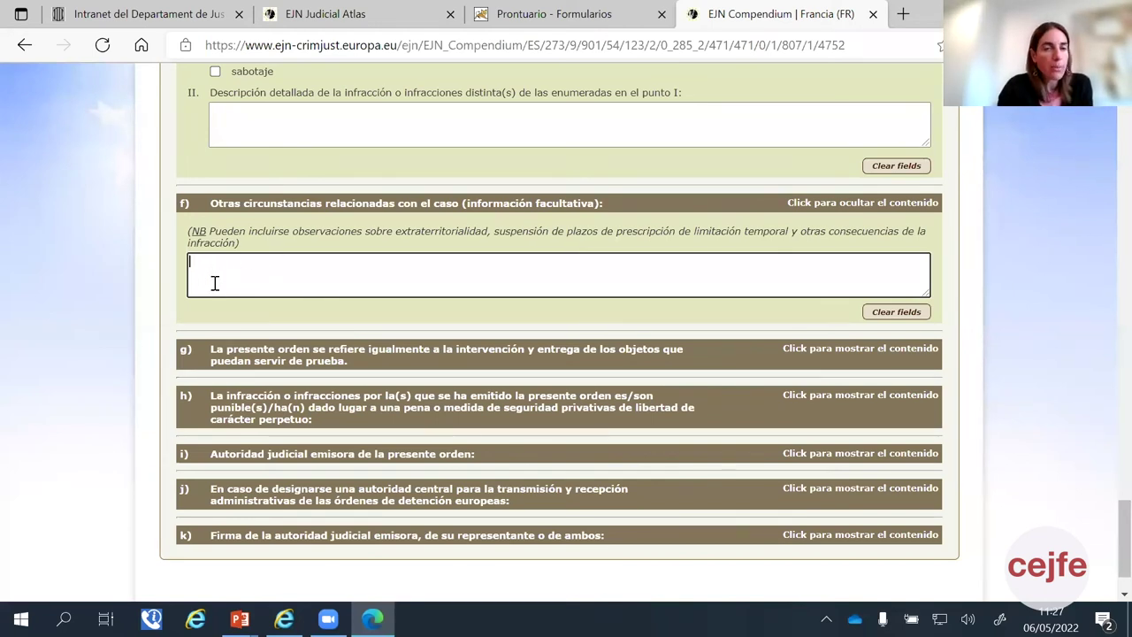
Step: Expand section g) on the seizure and surrender of objects and highlight "poder de la persona buscada" in its text
scroll(215, 283, "down", 2)
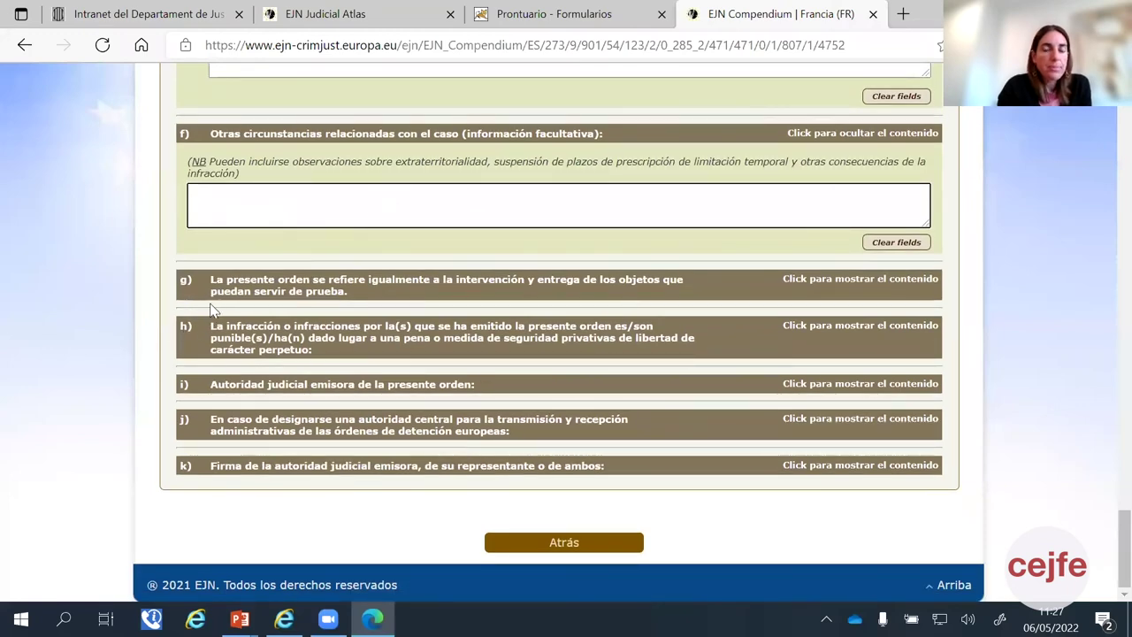
left_click(263, 295)
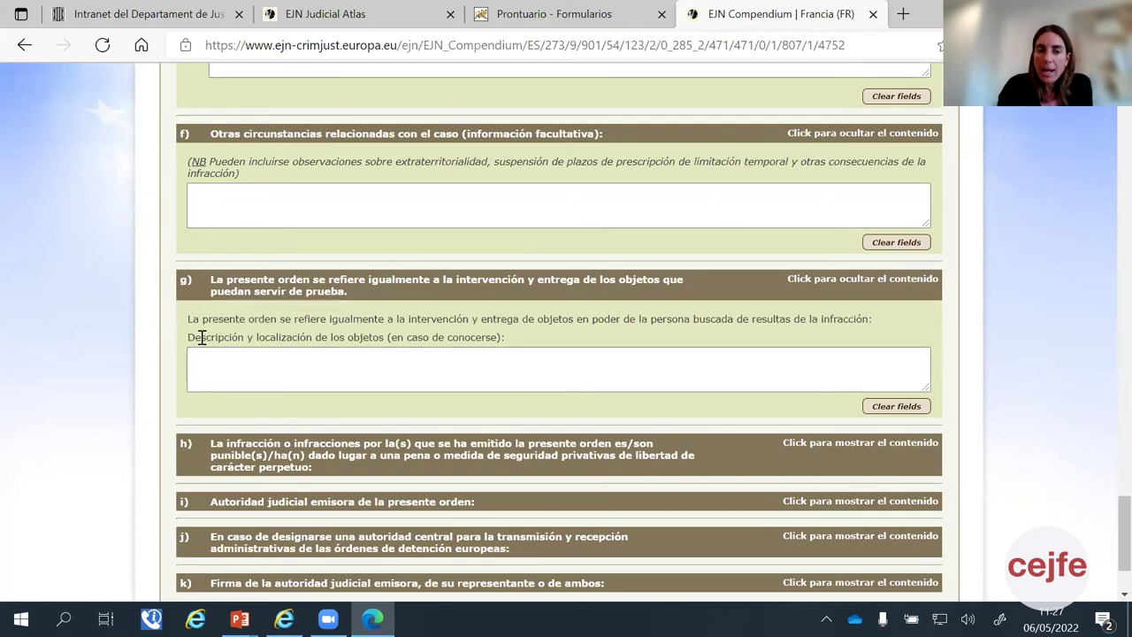
left_click(307, 368)
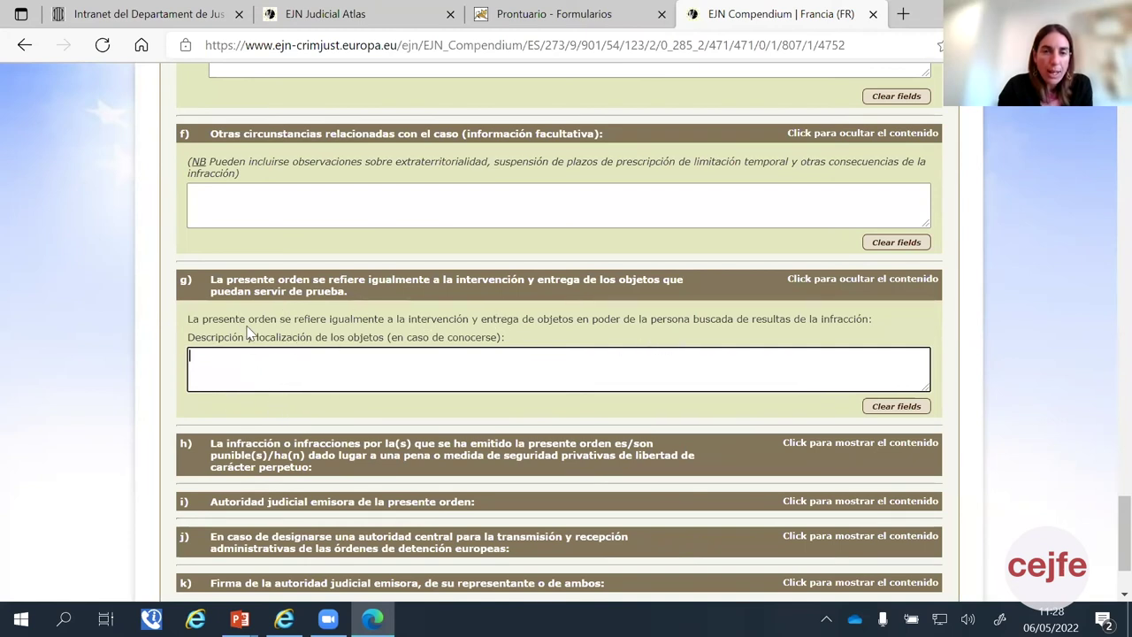
left_click_drag(191, 319, 733, 321)
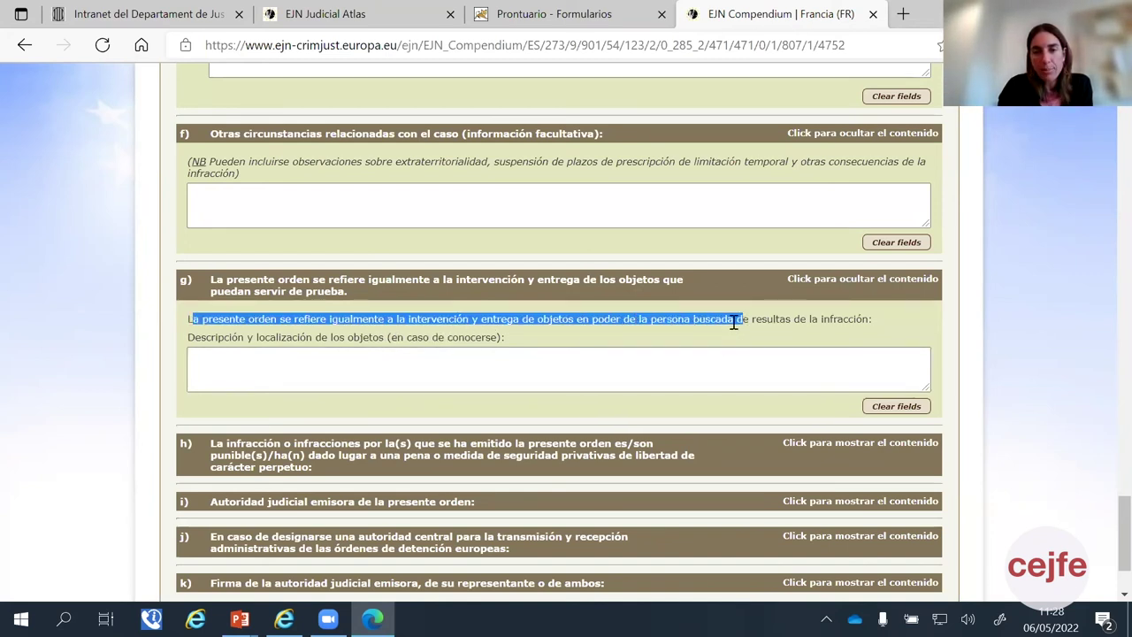
left_click_drag(590, 320, 734, 321)
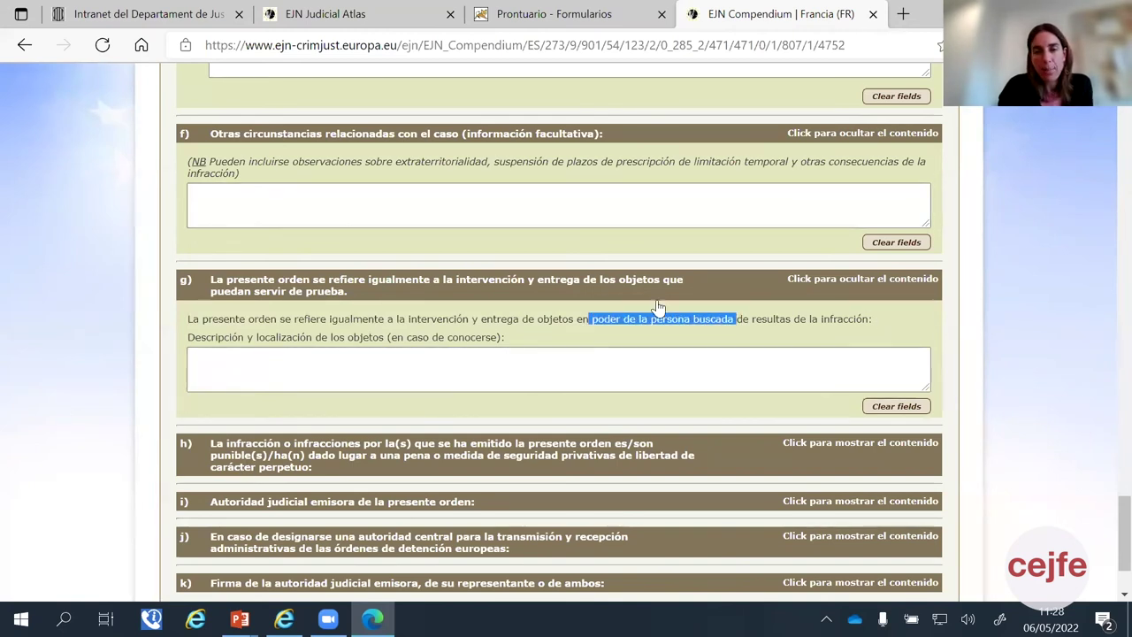
Step: Expand section h) on offences punishable by a custodial sentence or measure for life
scroll(331, 325, "down", 1)
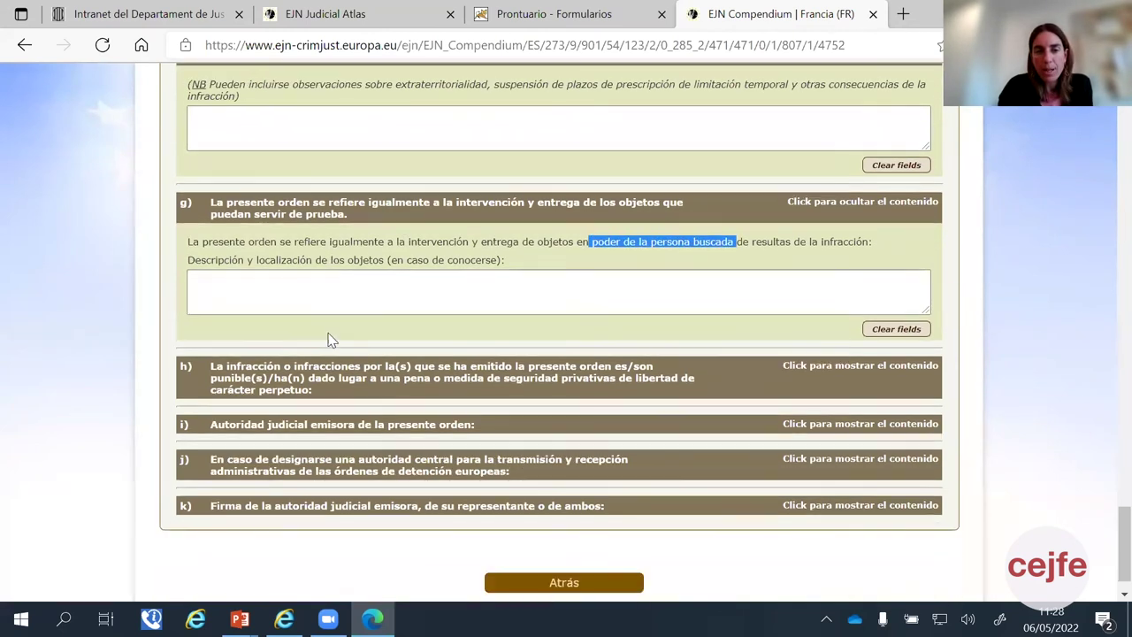
scroll(302, 291, "down", 1)
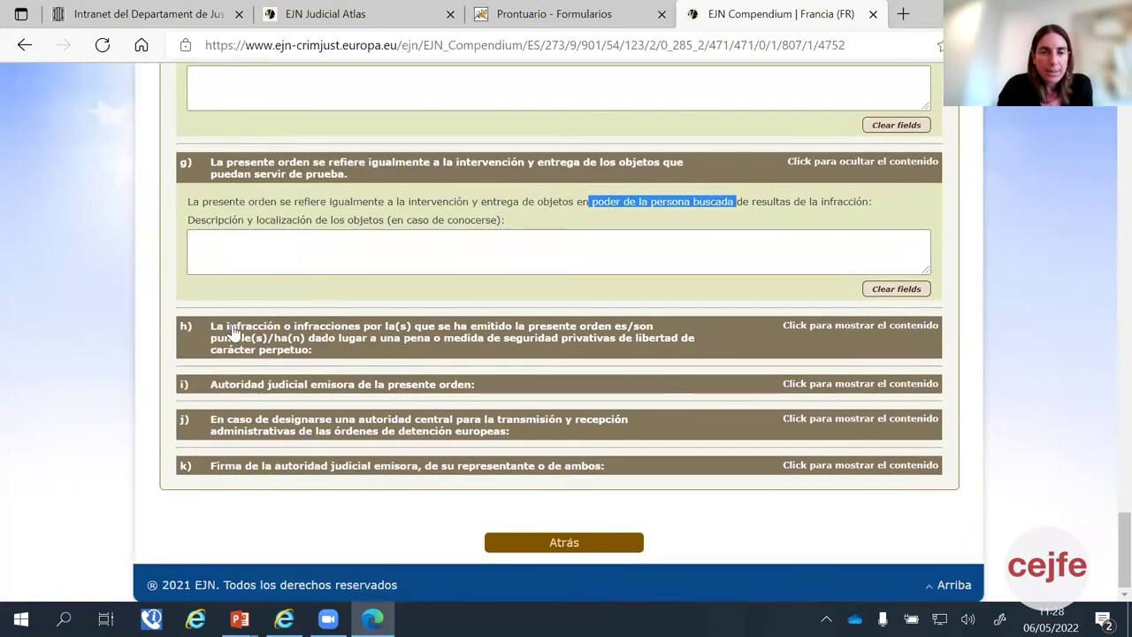
left_click(263, 351)
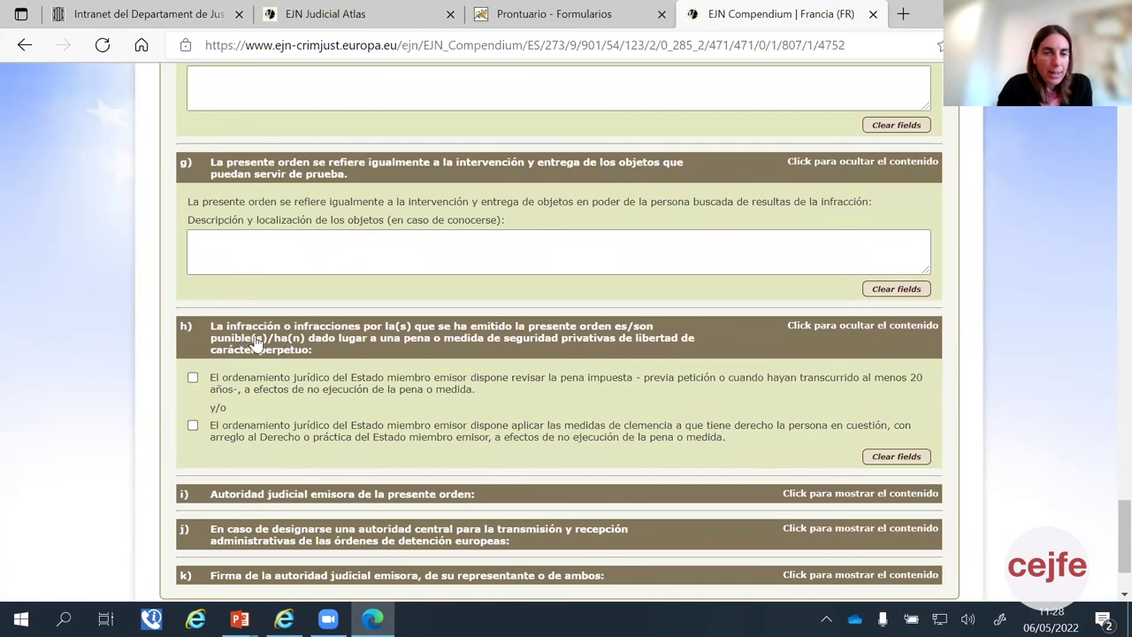
Step: Expand section i) Autoridad judicial emisora de la presente orden and go to its Denominación oficial field
scroll(274, 348, "down", 2)
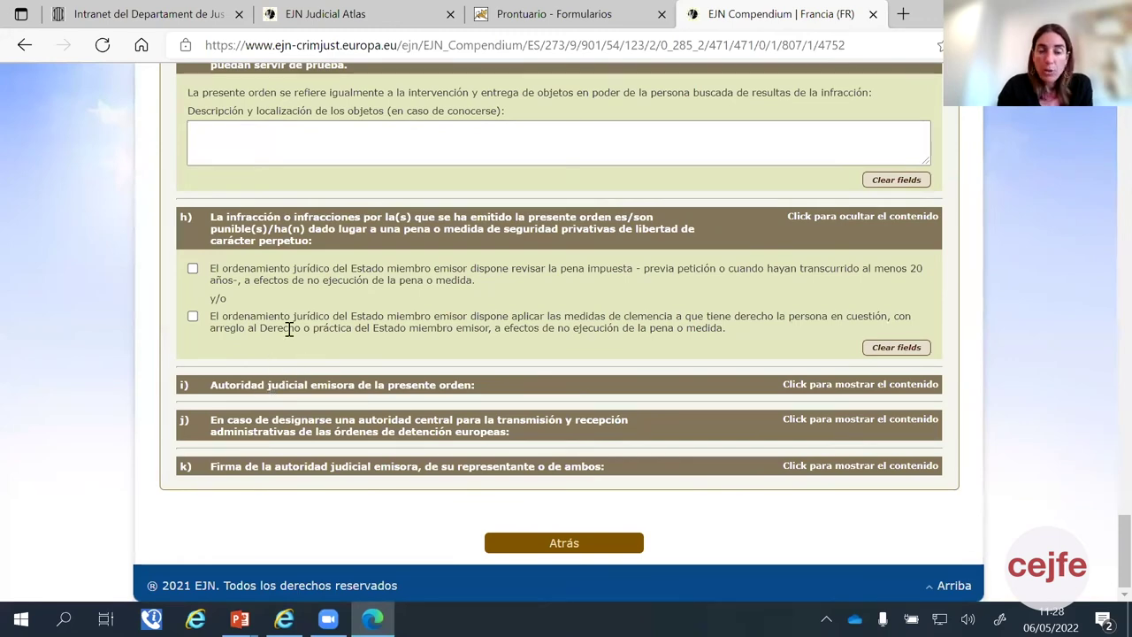
left_click(296, 387)
scroll(336, 283, "down", 3)
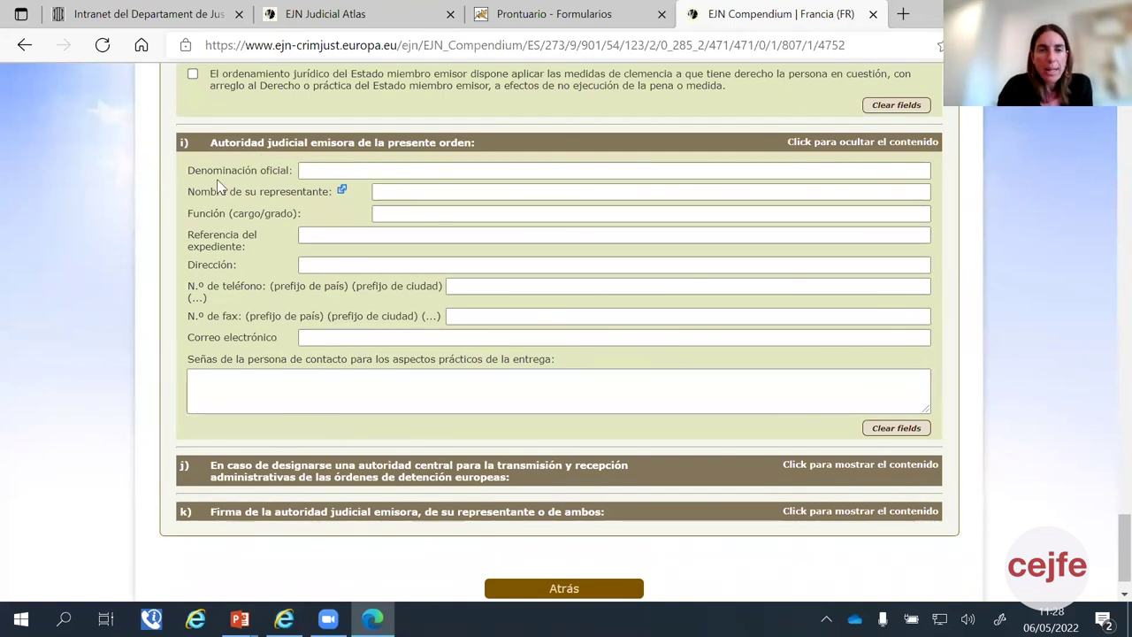
left_click(302, 170)
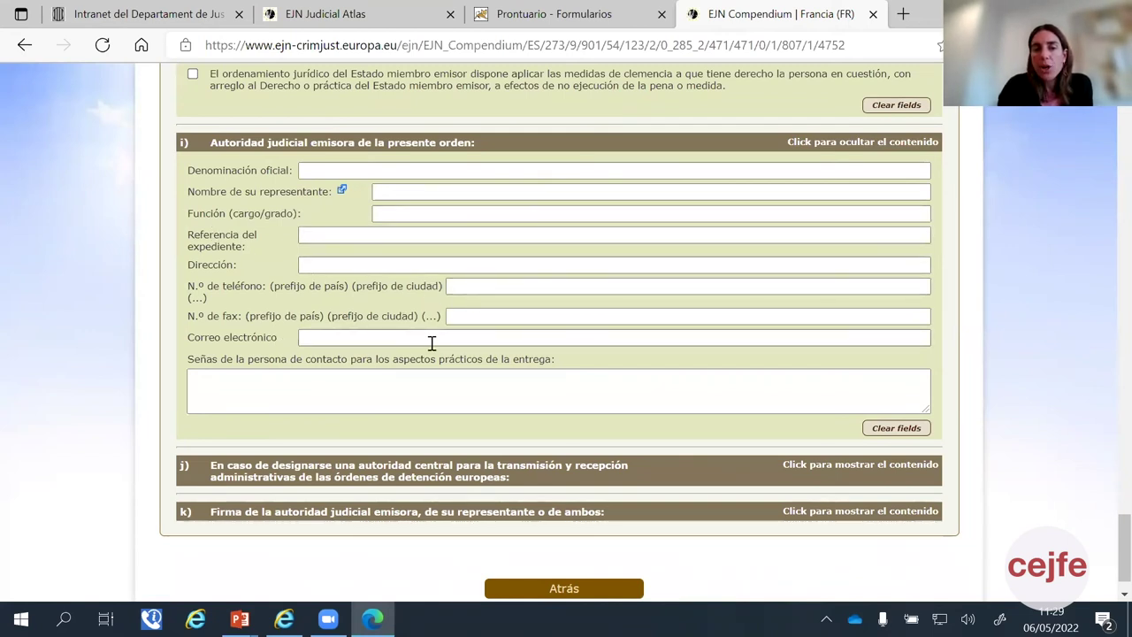
Step: Expand section j) on the designated central authority and section k) on the signature of the issuing judicial authority
scroll(432, 341, "down", 1)
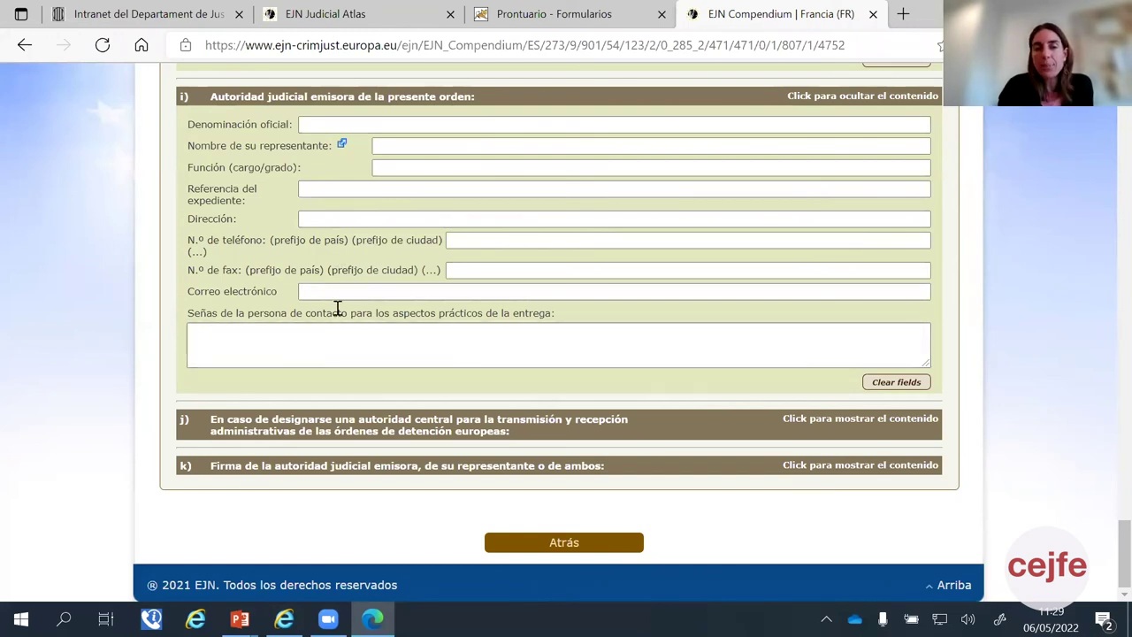
left_click(328, 428)
scroll(398, 354, "down", 2)
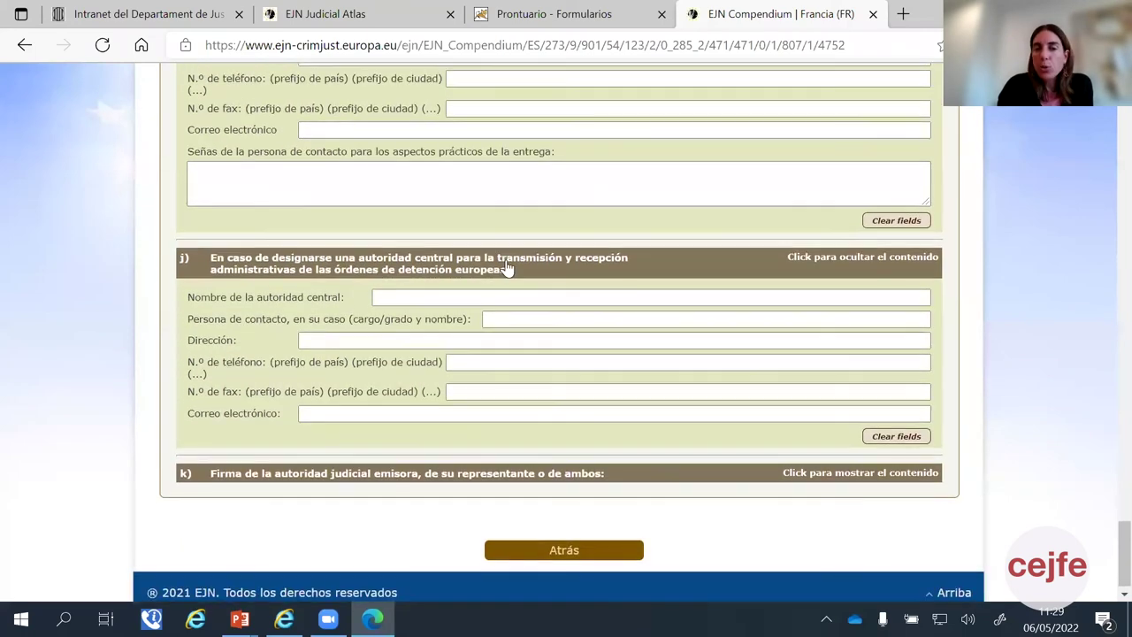
scroll(385, 281, "down", 1)
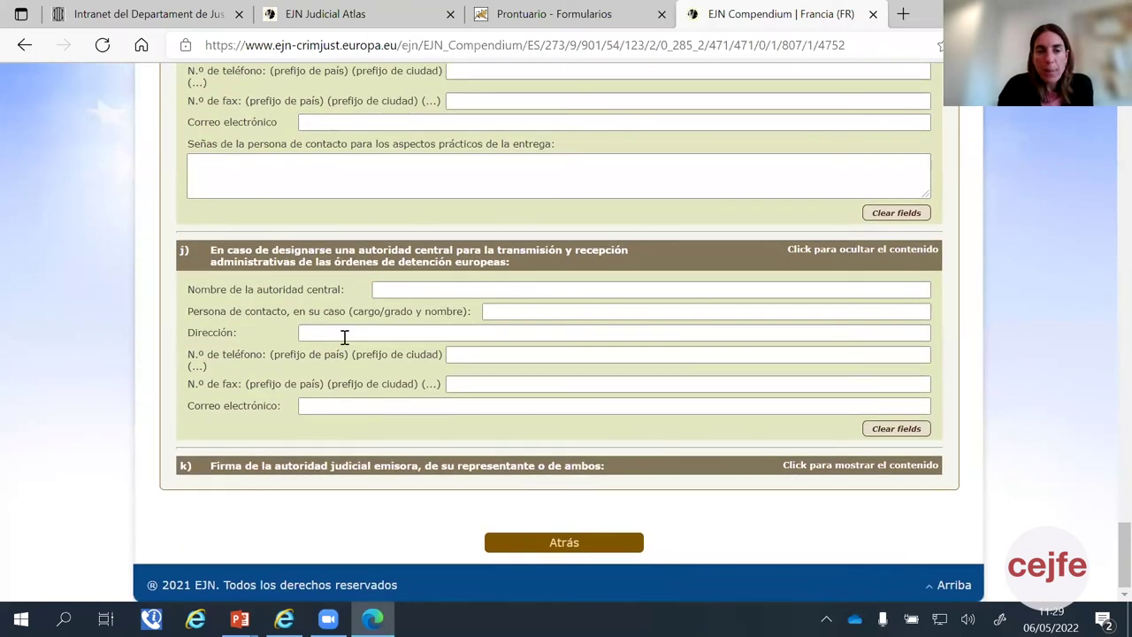
left_click(326, 466)
scroll(341, 349, "down", 2)
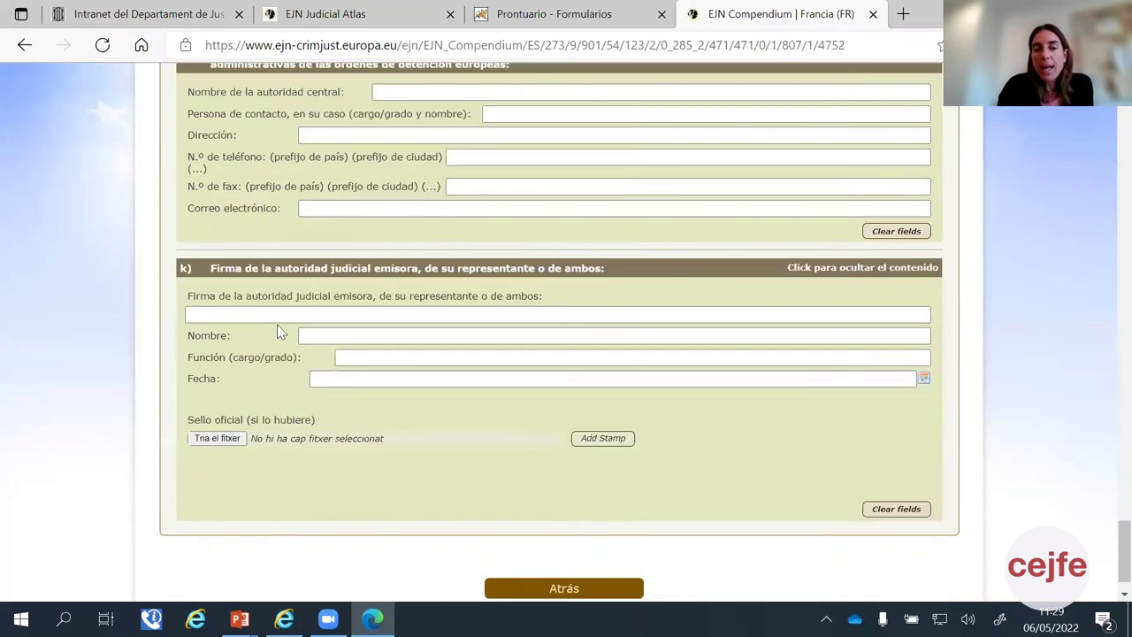
scroll(330, 340, "down", 1)
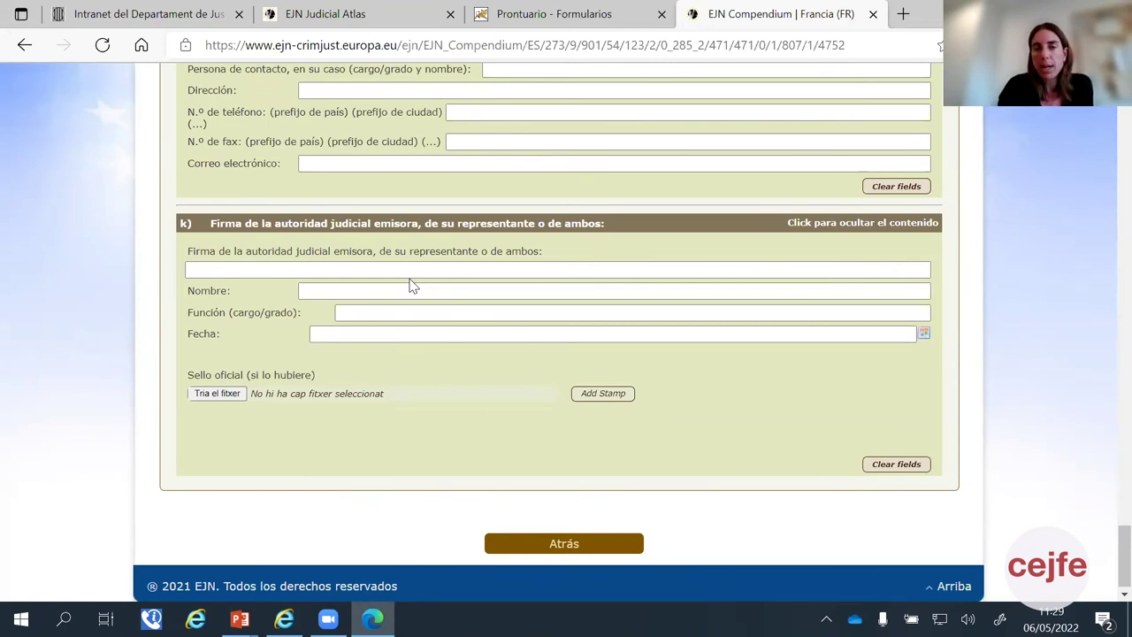
Step: Review the form again from the issuing authority section back to list I, and down through sections f), g) and h)
scroll(385, 347, "up", 7)
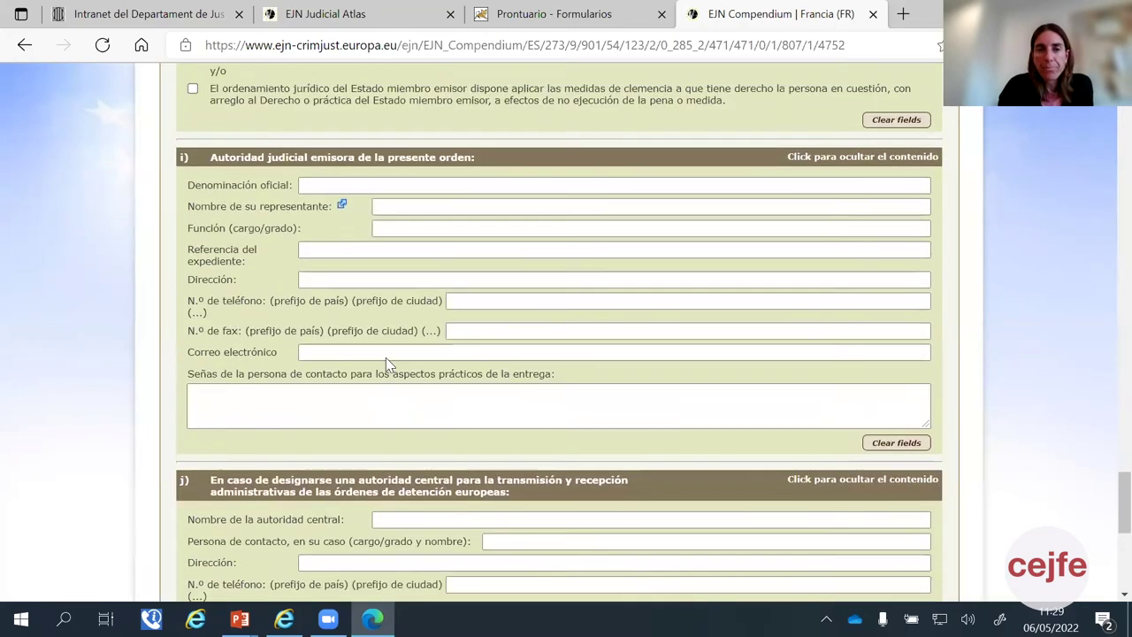
scroll(390, 357, "up", 12)
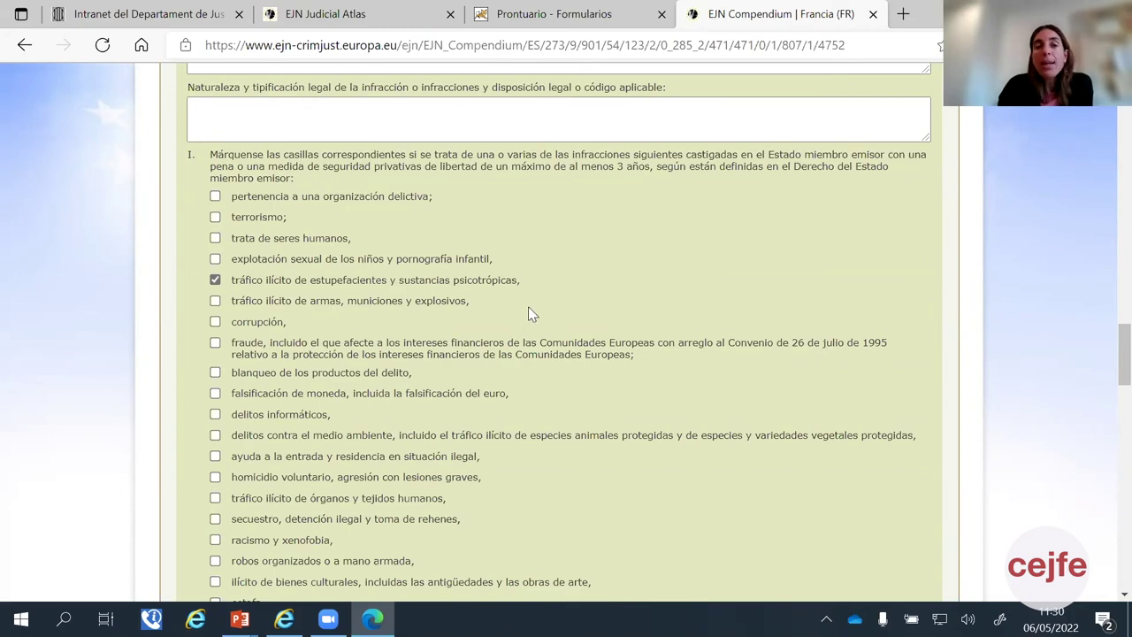
scroll(392, 275, "down", 3)
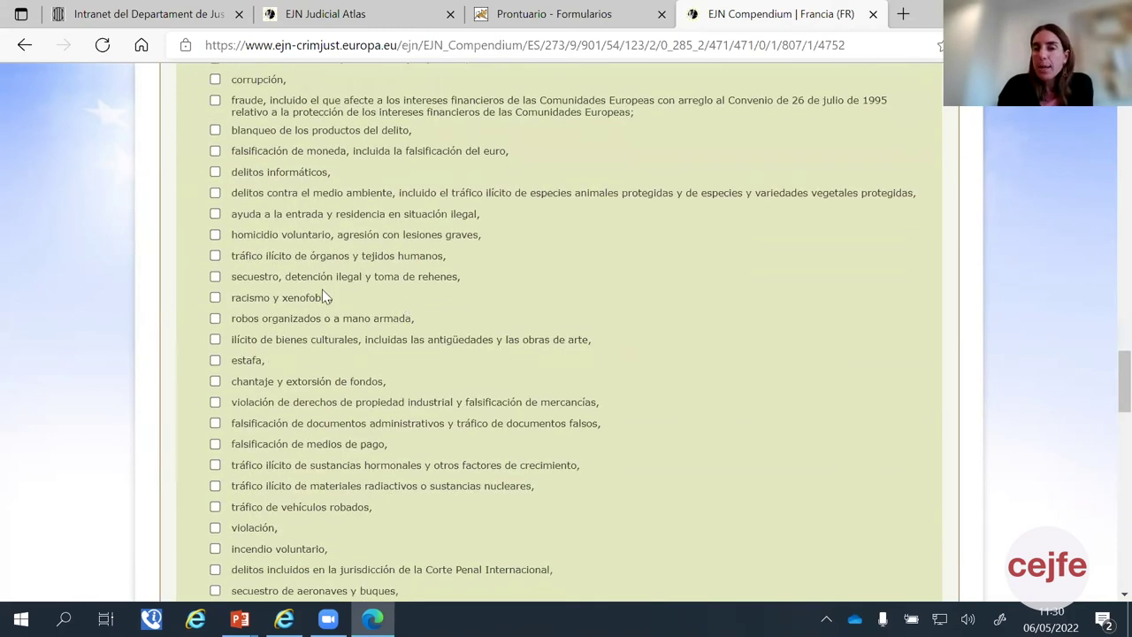
scroll(322, 294, "down", 3)
scroll(305, 361, "up", 5)
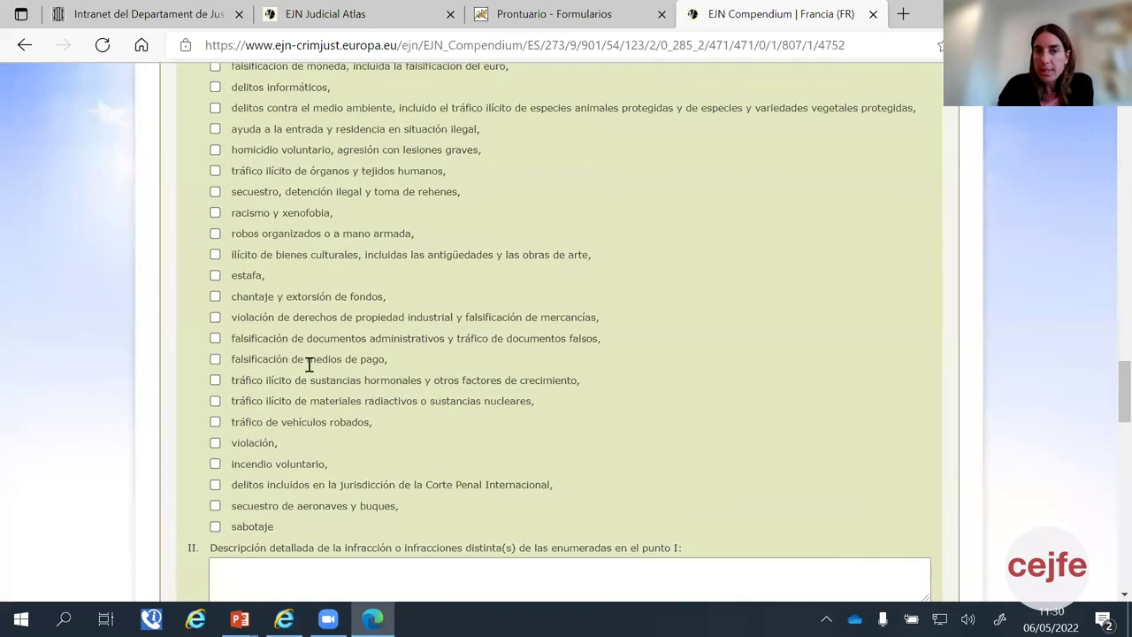
scroll(319, 369, "down", 10)
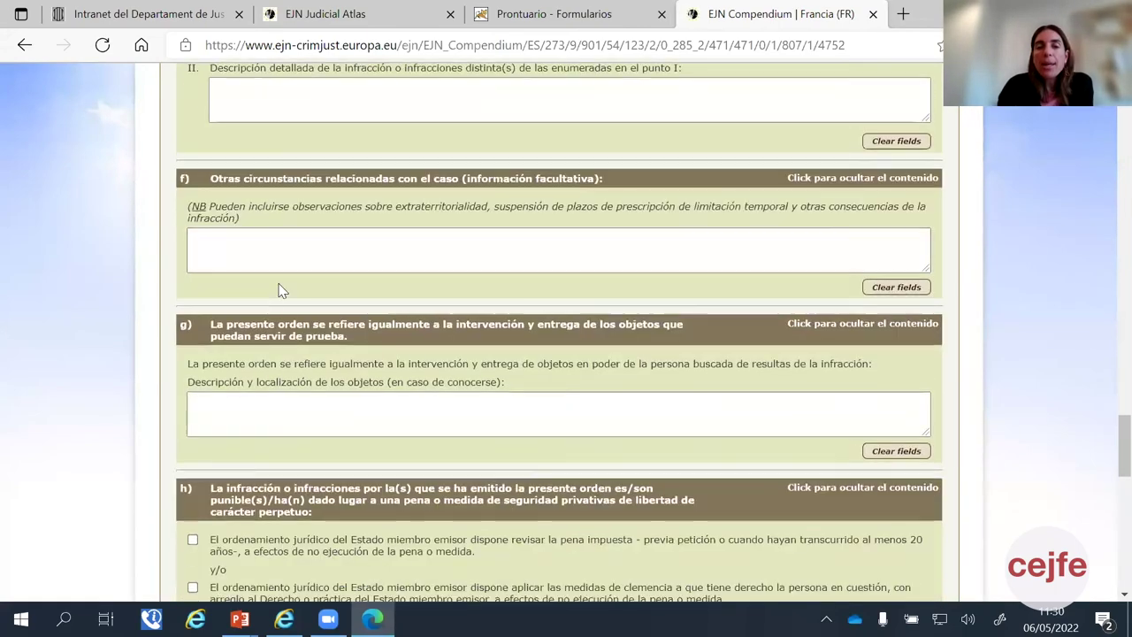
scroll(523, 321, "down", 2)
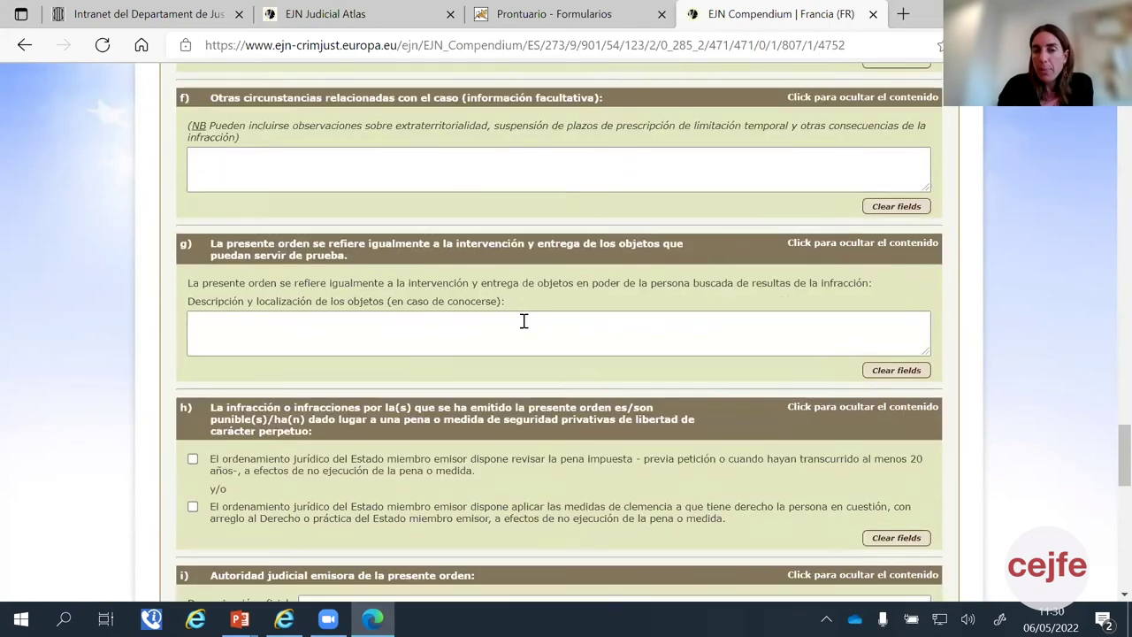